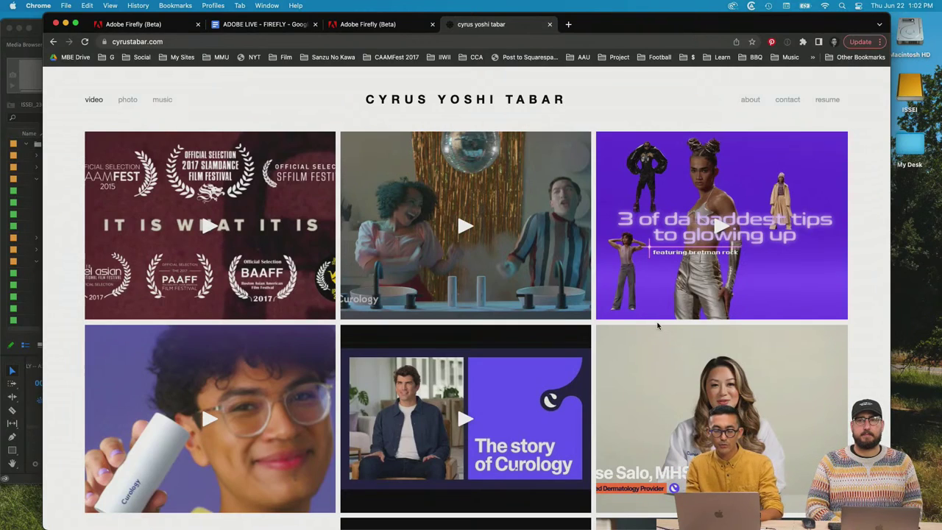
# Step: Look through the video thumbnails on the filmmaker's portfolio page and return to its beginning
pyautogui.scroll(-5, 657, 326)
pyautogui.scroll(-10, 658, 325)
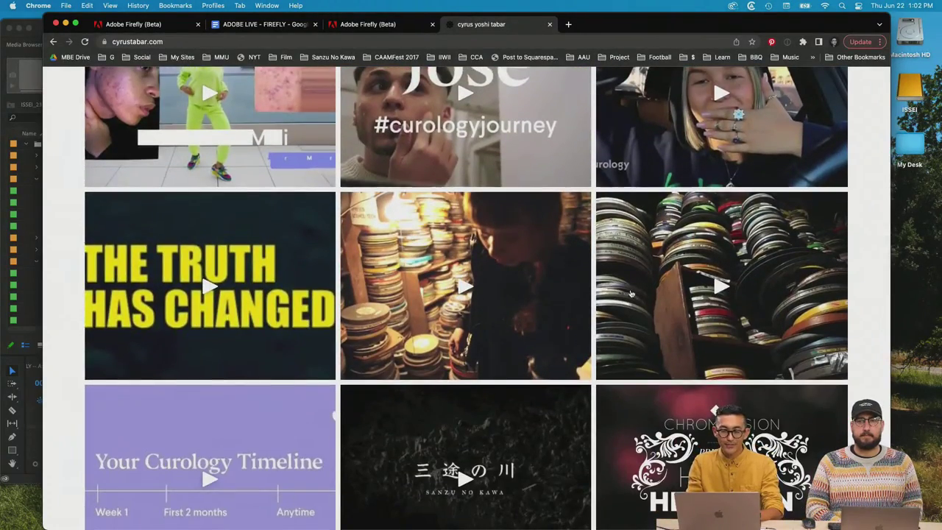
pyautogui.scroll(15, 631, 294)
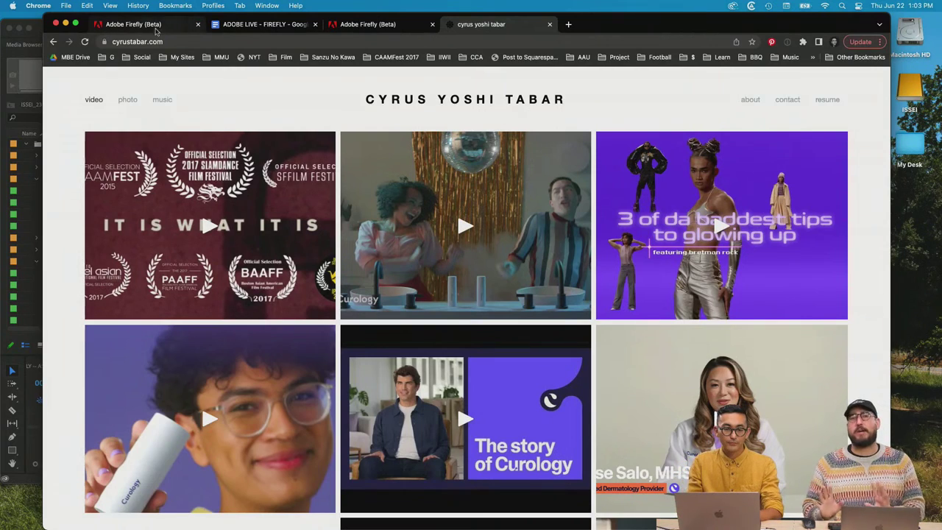
# Step: Switch to Adobe Firefly's Text to image page and set the content type of the samurai images to Photo
pyautogui.hotkey('ctrl', 'Tab')
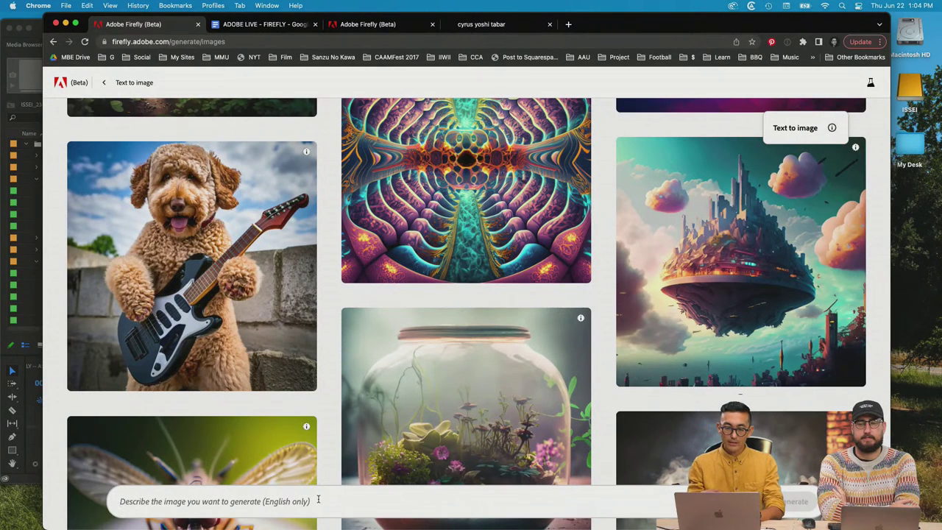
pyautogui.click(318, 499)
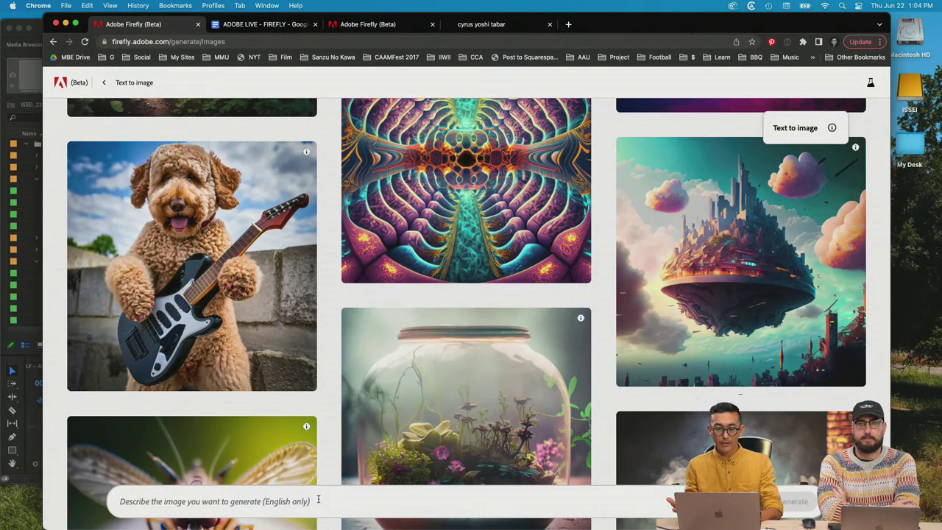
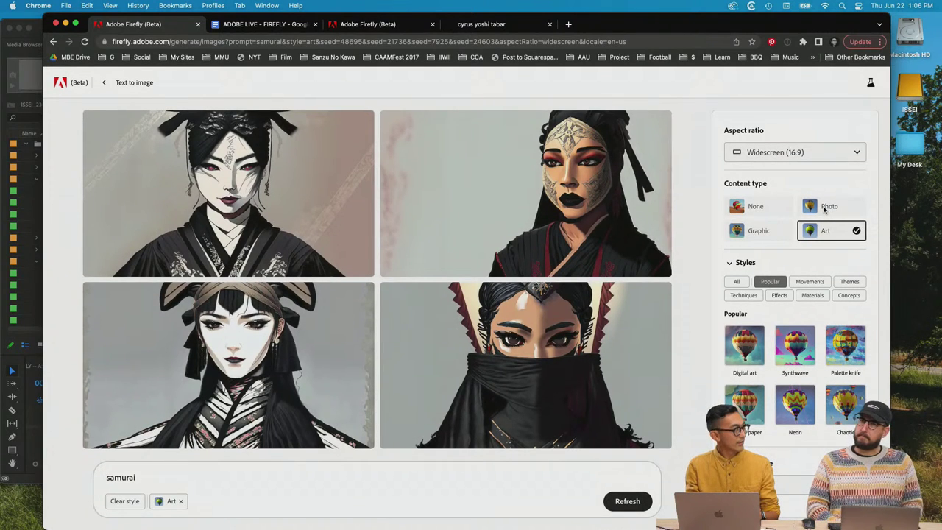
pyautogui.click(824, 209)
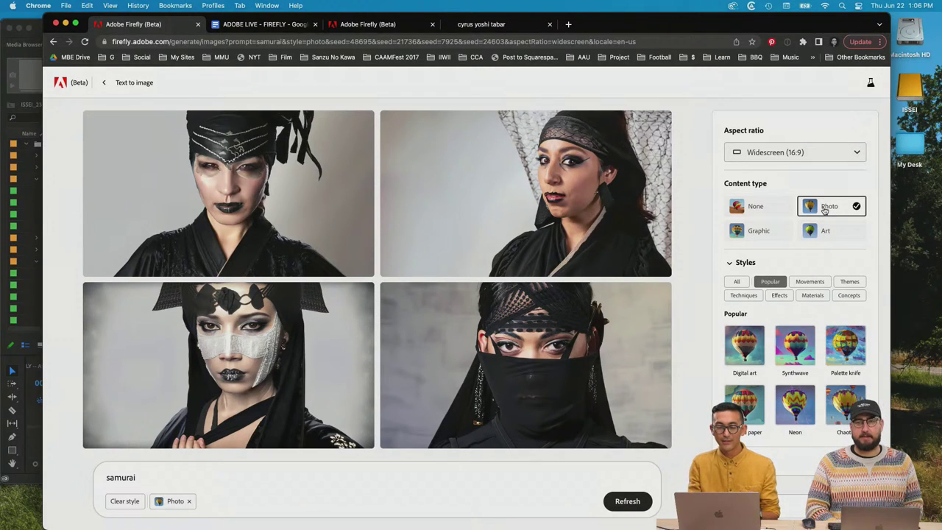
# Step: Change the prompt to "samurai in a forest" and generate new images
pyautogui.moveTo(146, 477); pyautogui.dragTo(87, 477)
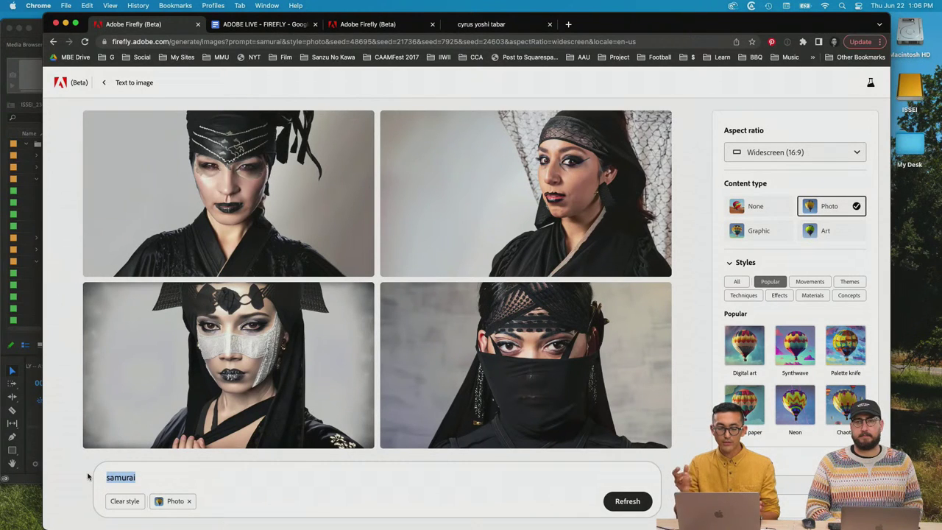
pyautogui.write('samurai ')
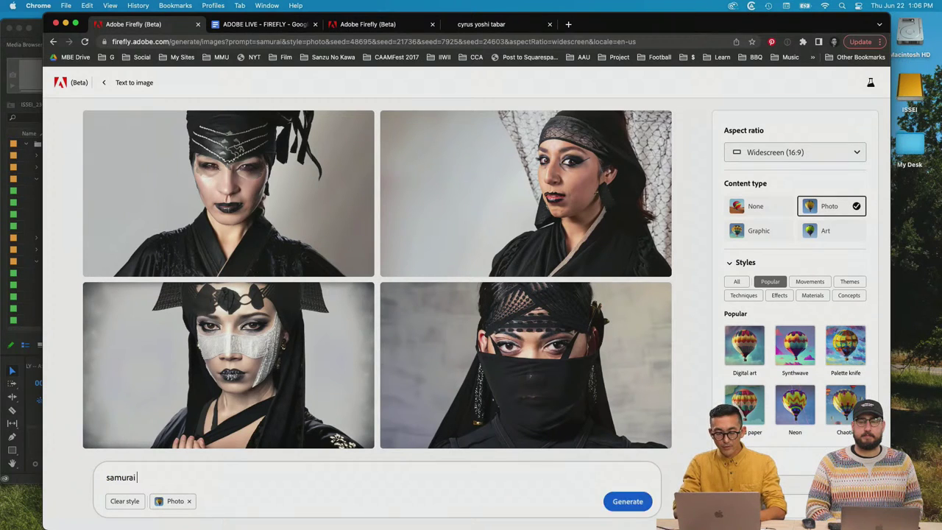
pyautogui.write('fin')
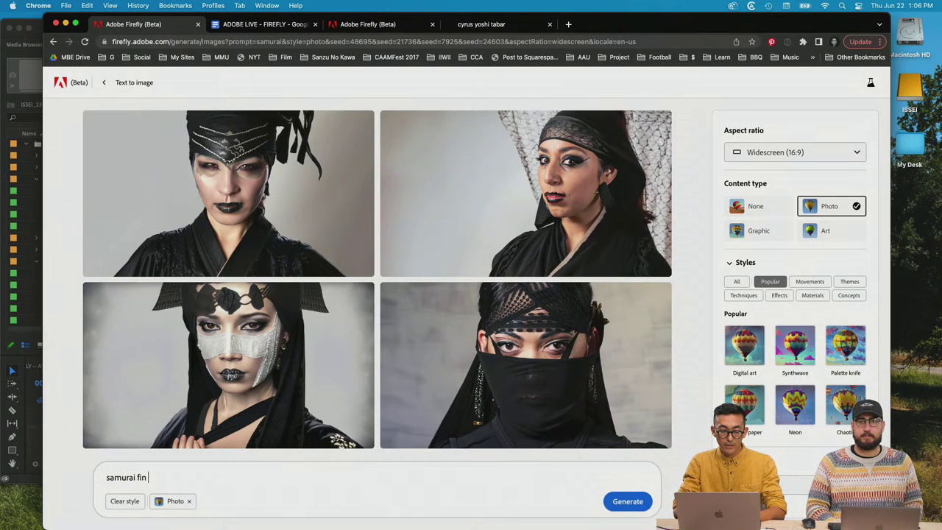
pyautogui.press('BackSpace')
pyautogui.press('BackSpace')
pyautogui.press('BackSpace')
pyautogui.write('in a forest')
pyautogui.press('Return')
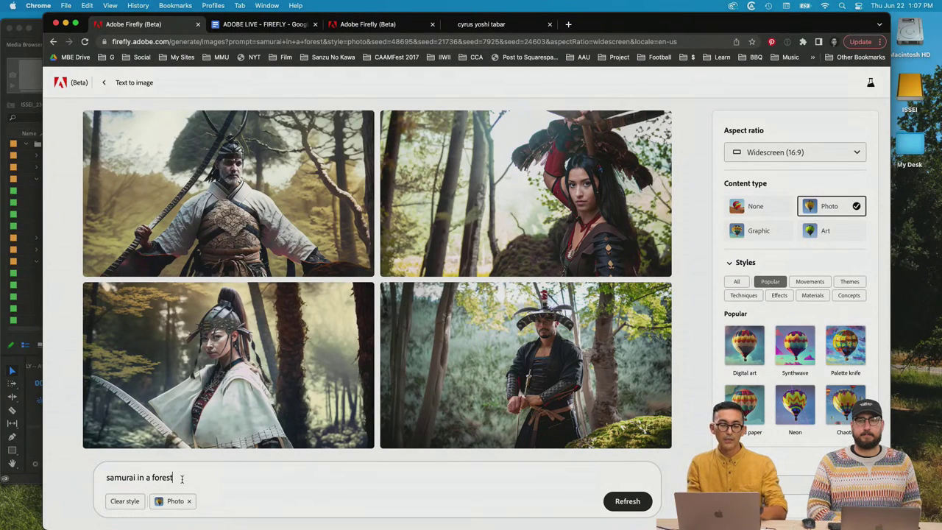
# Step: Expand the prompt to "japanese samurai male in a forest" and generate the images
pyautogui.click(105, 477)
pyautogui.write('japan')
pyautogui.press('BackSpace')
pyautogui.write('nese')
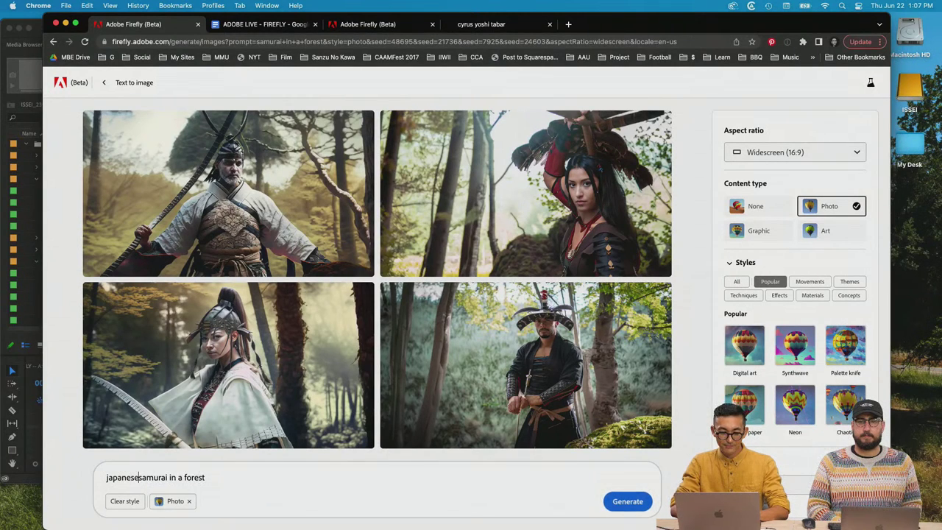
pyautogui.click(171, 478)
pyautogui.write('male')
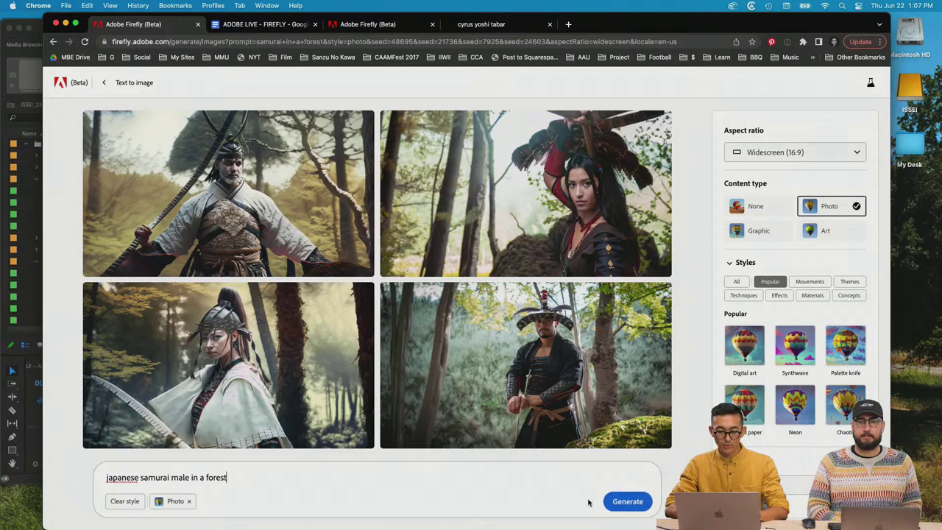
pyautogui.click(626, 501)
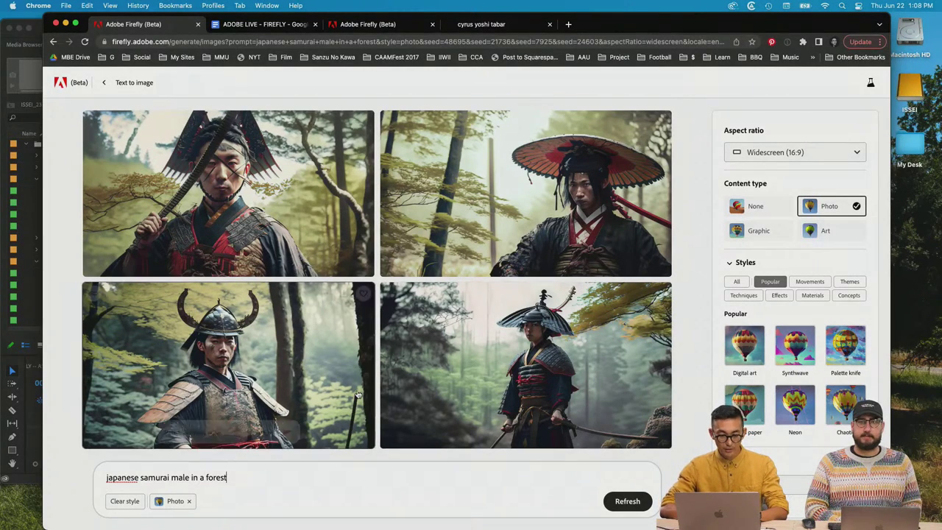
# Step: Reword the prompt as "a group of japanese samurai males in a forest" and generate the images
pyautogui.moveTo(363, 252)
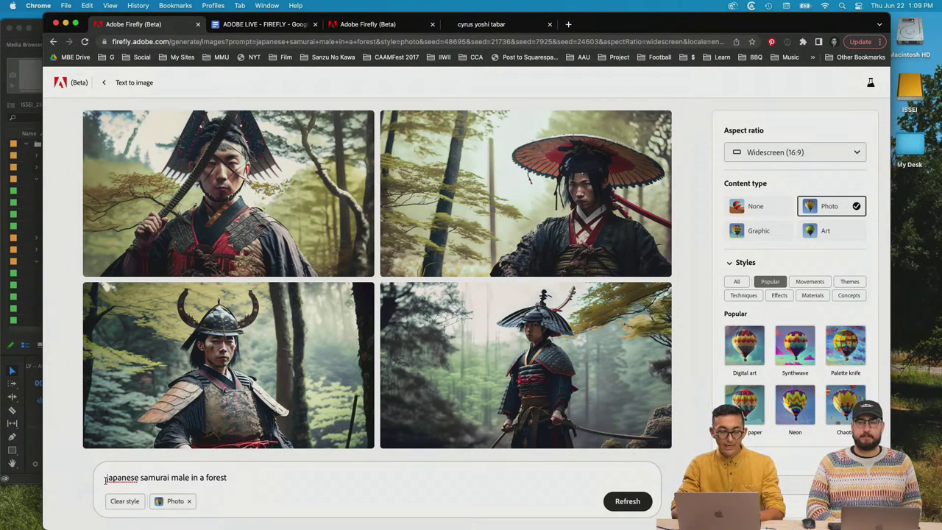
pyautogui.click(105, 478)
pyautogui.write('a group ')
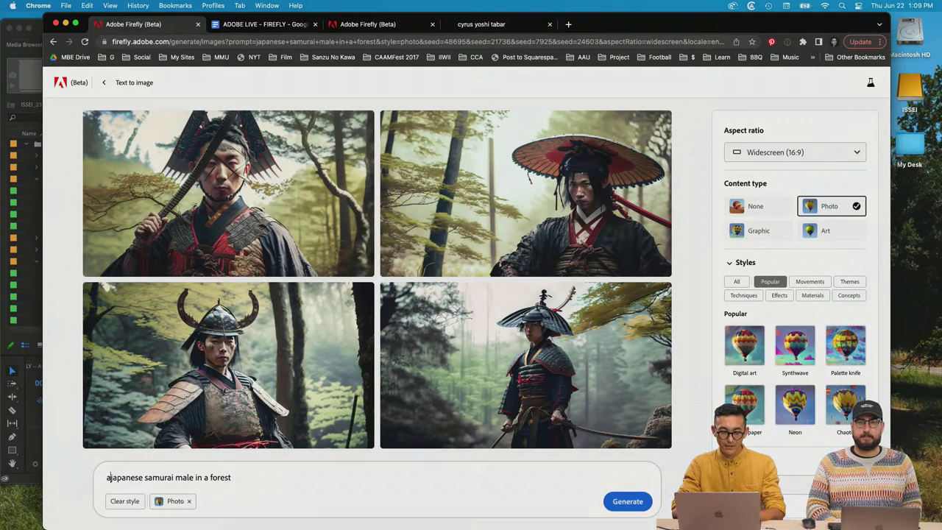
pyautogui.write('of')
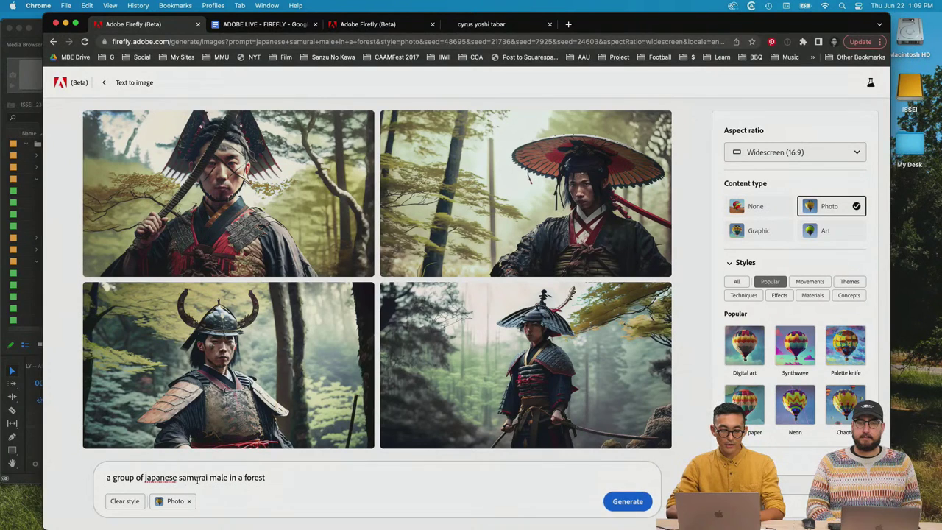
pyautogui.click(285, 477)
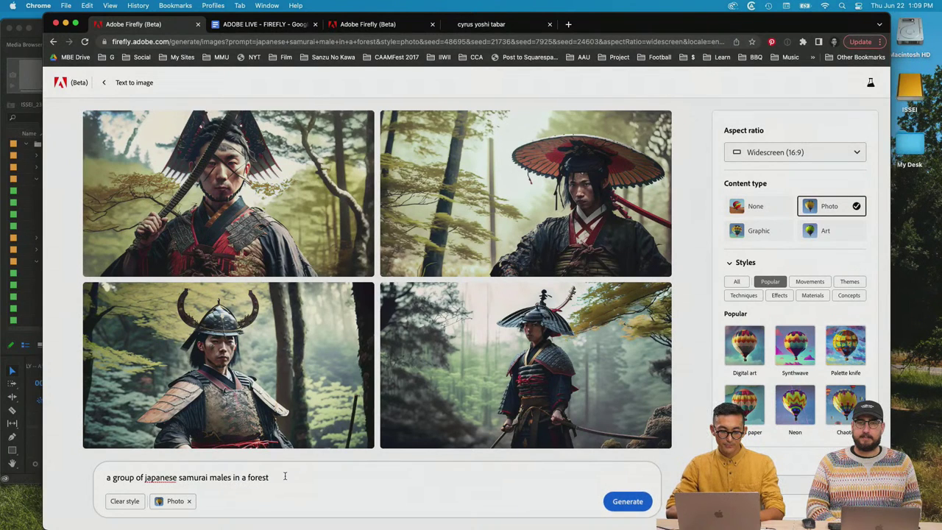
pyautogui.press('Return')
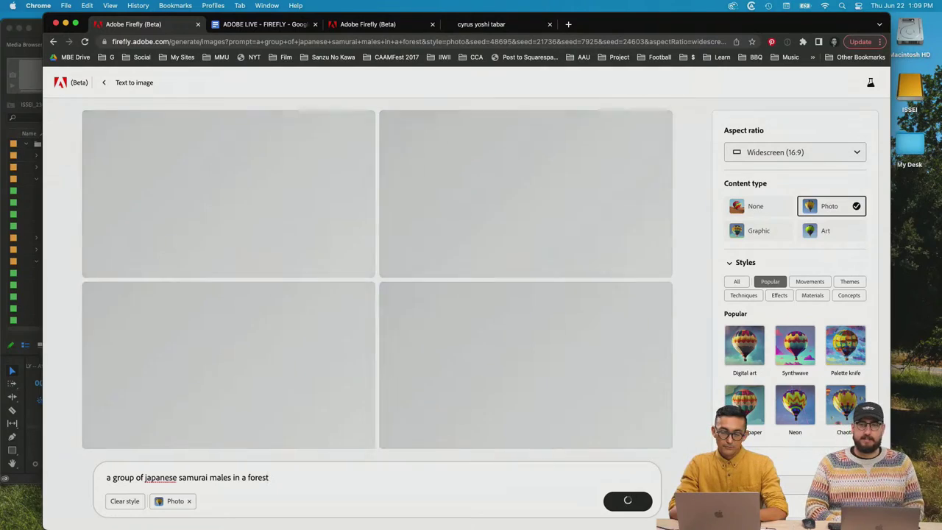
# Step: Review the available composition options without choosing a different one
pyautogui.scroll(-2, 801, 436)
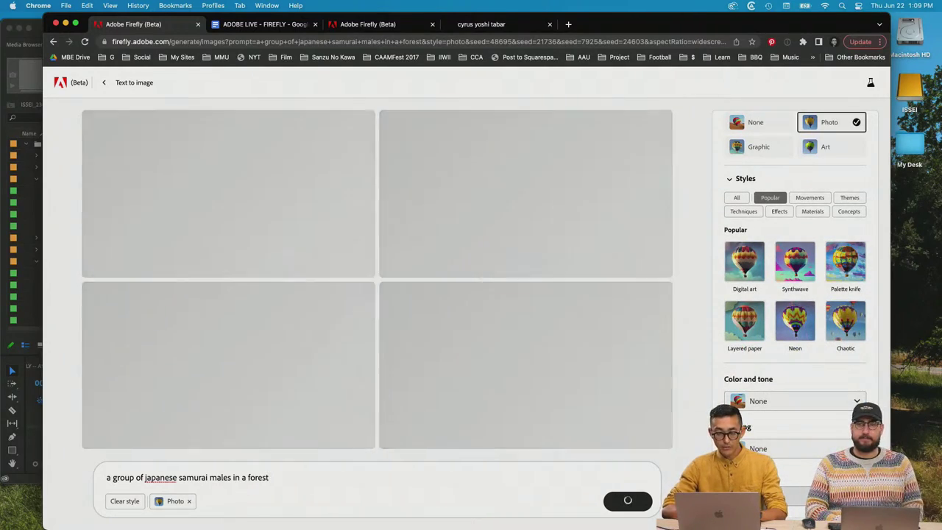
pyautogui.click(802, 495)
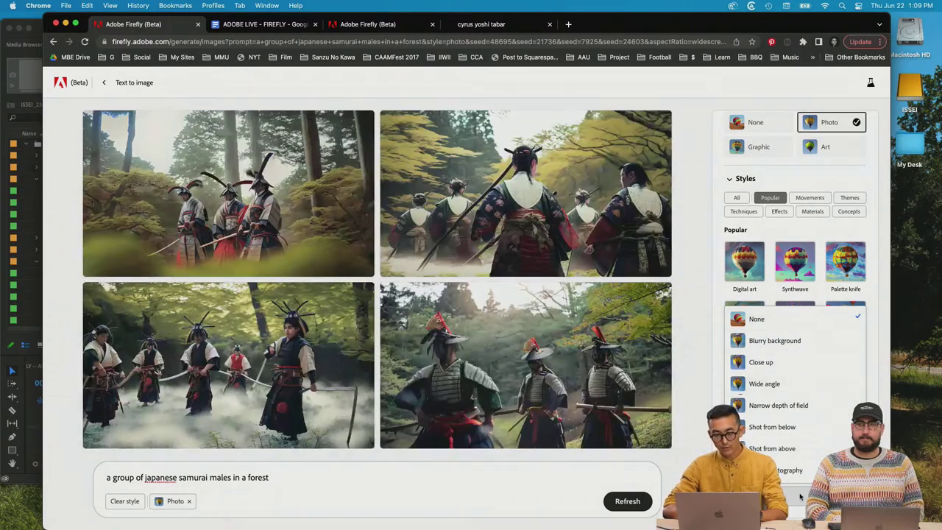
pyautogui.click(800, 498)
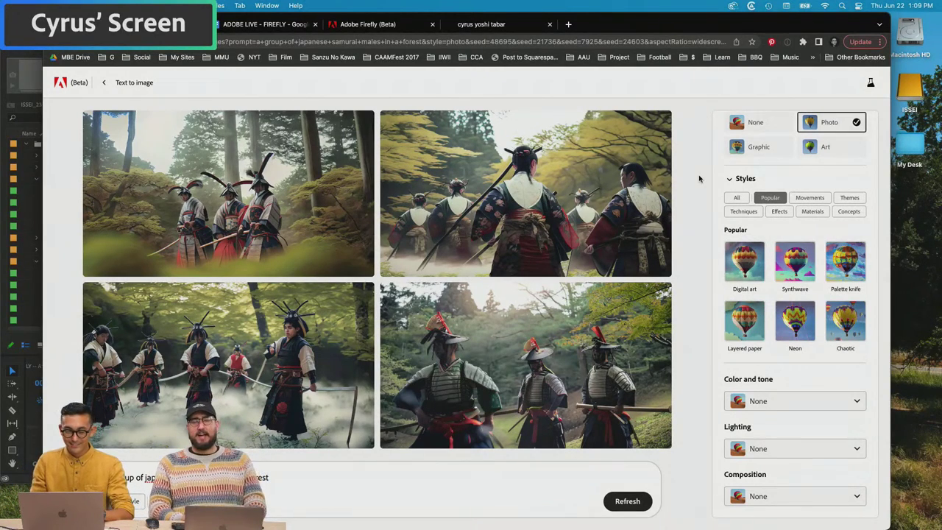
# Step: Generate a fresh set of images from the same group-of-samurai prompt
pyautogui.click(284, 479)
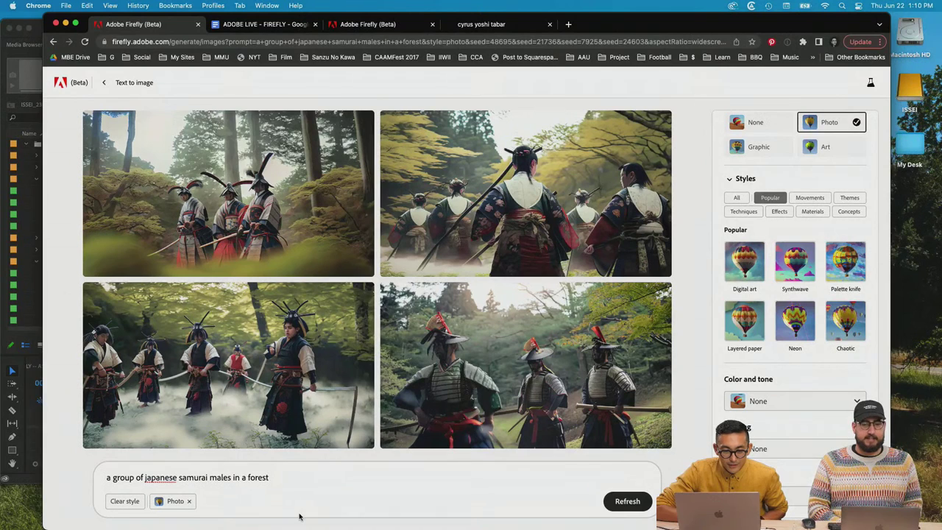
pyautogui.moveTo(516, 237)
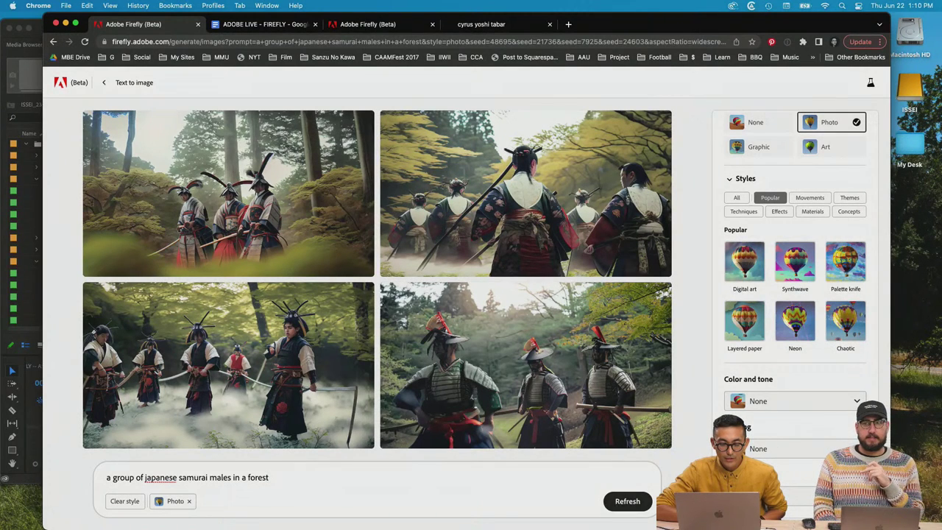
pyautogui.click(628, 501)
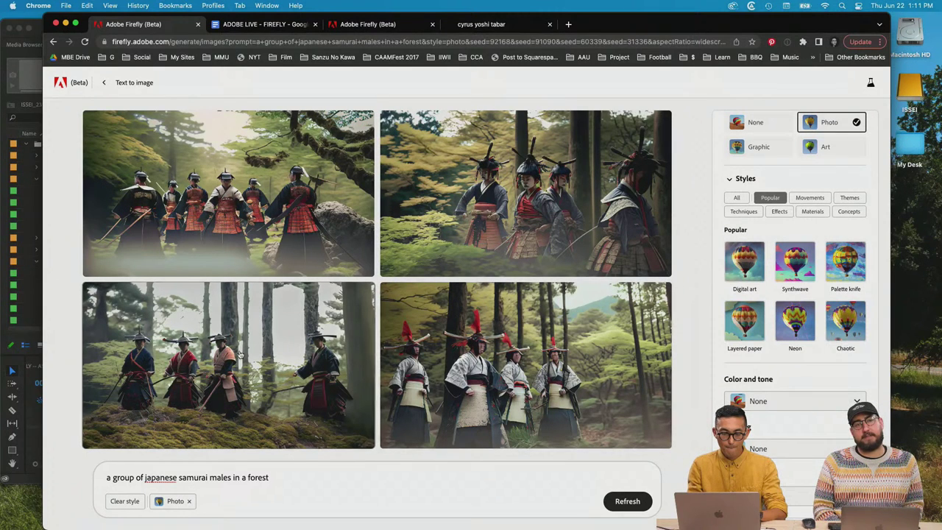
# Step: Use the image of four samurai on mossy ground before a bright gap in the trees as the reference image
pyautogui.moveTo(251, 364)
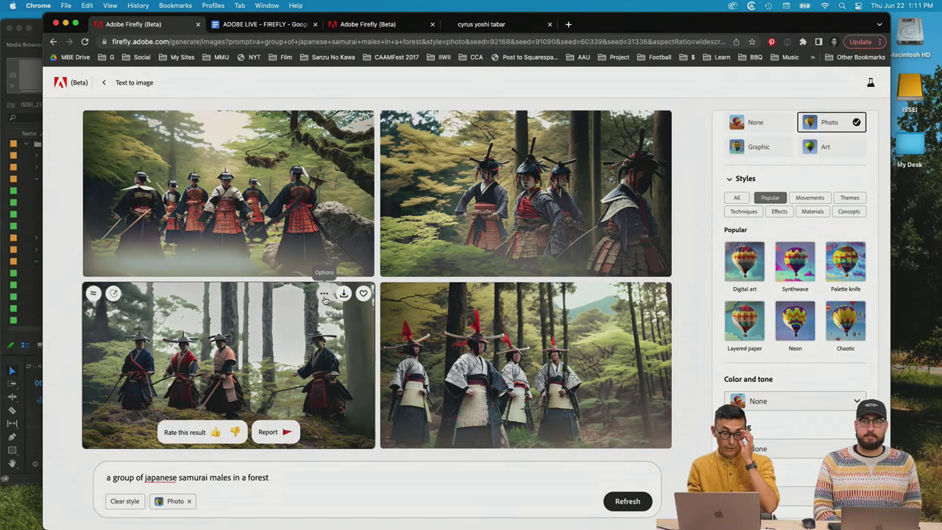
pyautogui.click(324, 296)
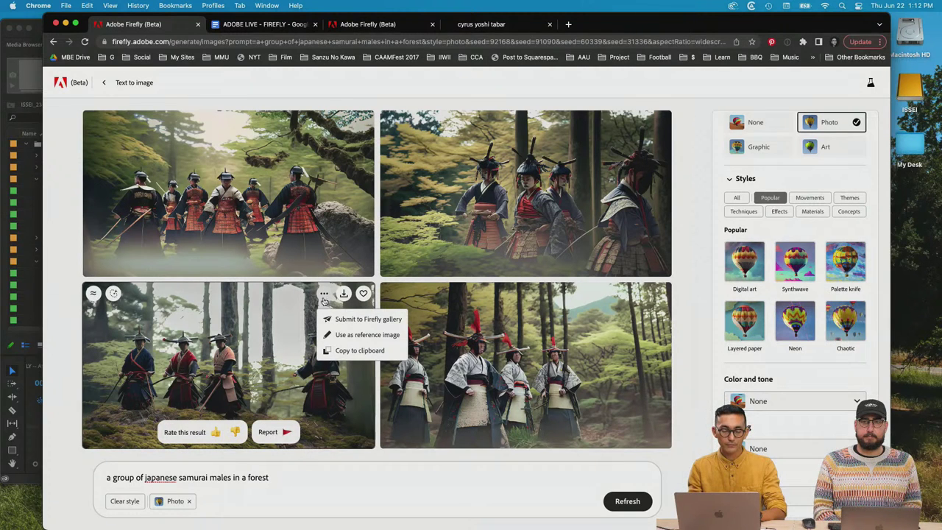
pyautogui.click(392, 338)
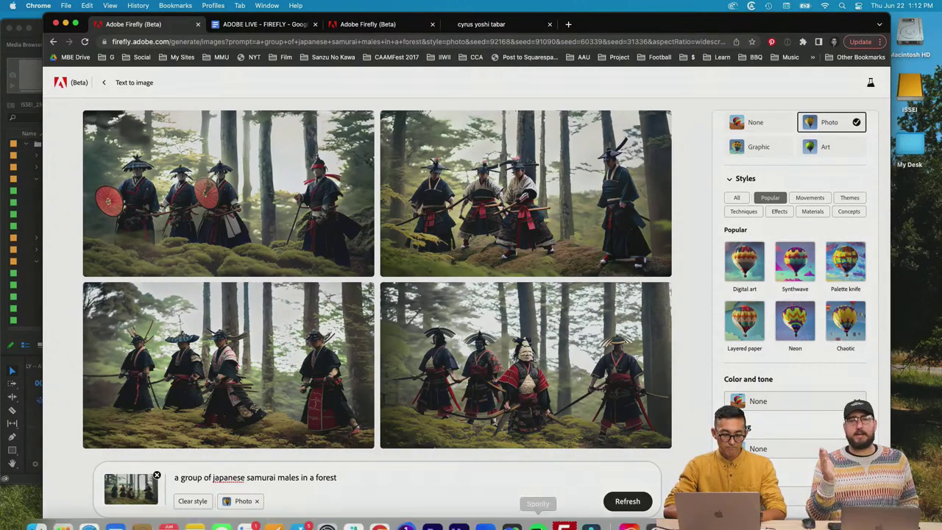
# Step: Shift the reference image's influence slightly towards the prompt and regenerate the samurai group images
pyautogui.moveTo(507, 388)
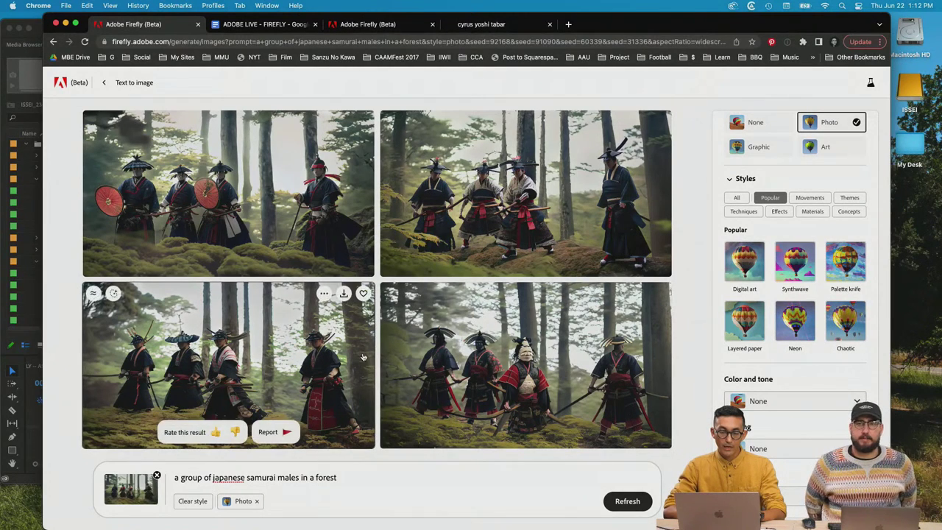
pyautogui.moveTo(567, 359)
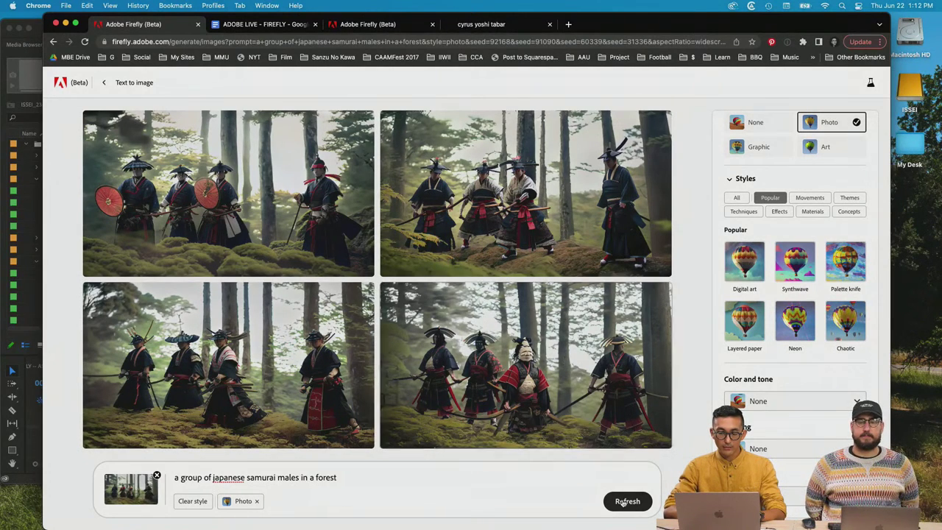
pyautogui.scroll(-1, 535, 457)
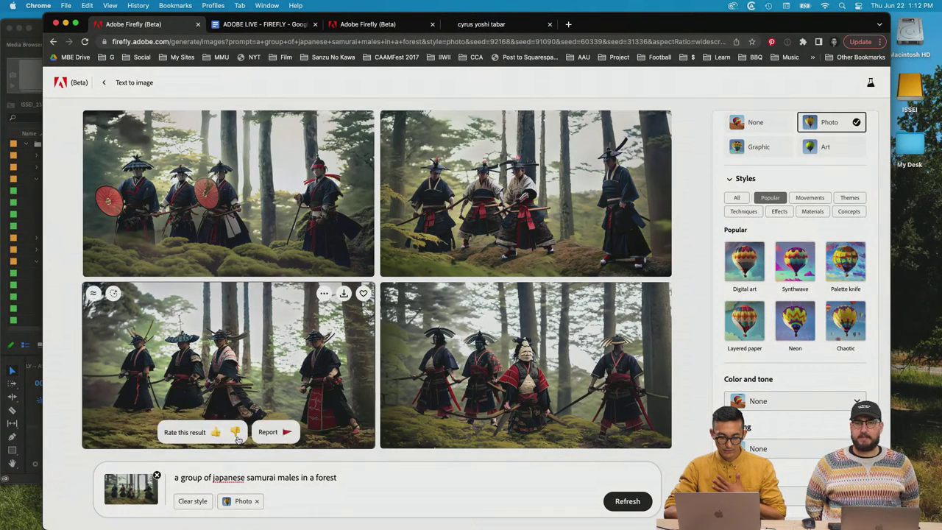
pyautogui.click(154, 494)
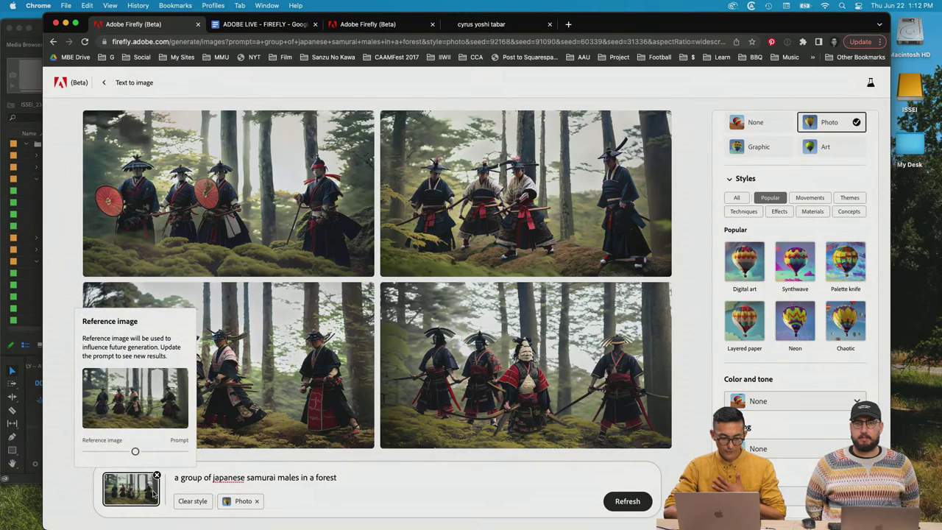
pyautogui.moveTo(135, 452)
pyautogui.mouseDown()
pyautogui.moveTo(156, 454)
pyautogui.moveTo(137, 454)
pyautogui.mouseUp()
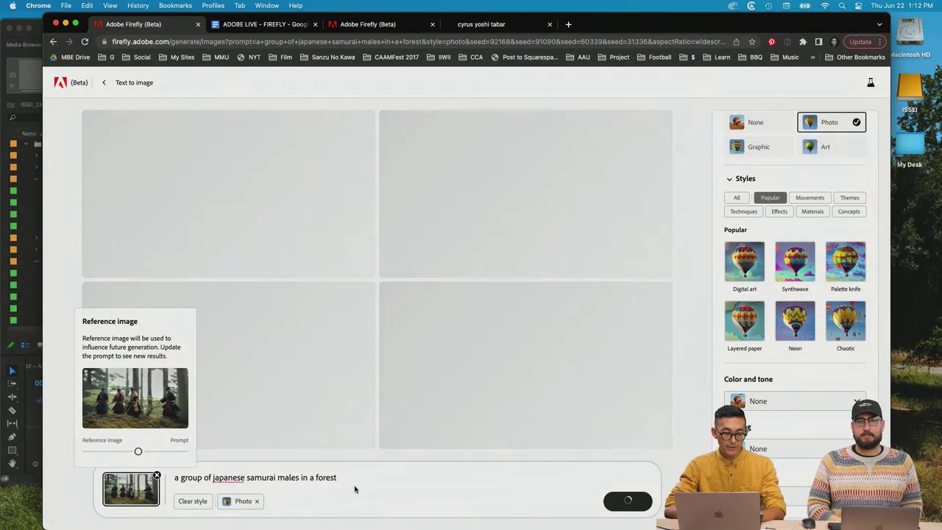
pyautogui.click(350, 477)
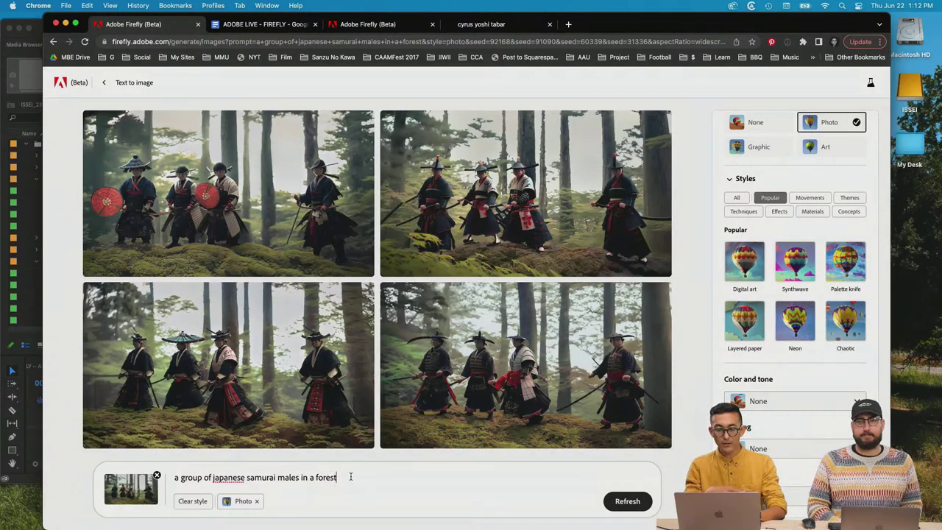
pyautogui.moveTo(454, 348)
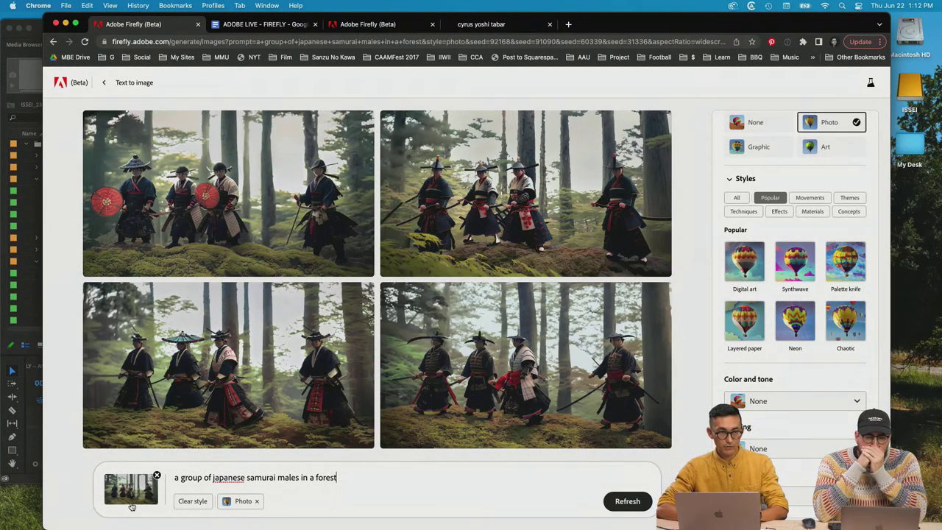
pyautogui.moveTo(480, 419)
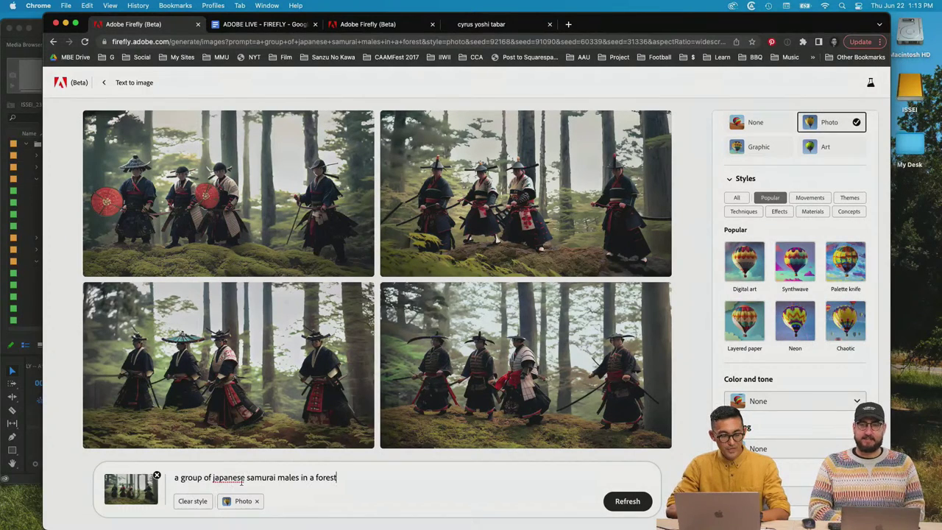
# Step: Add "battling" after "males" and "that's on fire" after "forest" in the prompt, and generate the images
pyautogui.click(301, 479)
pyautogui.write('battling')
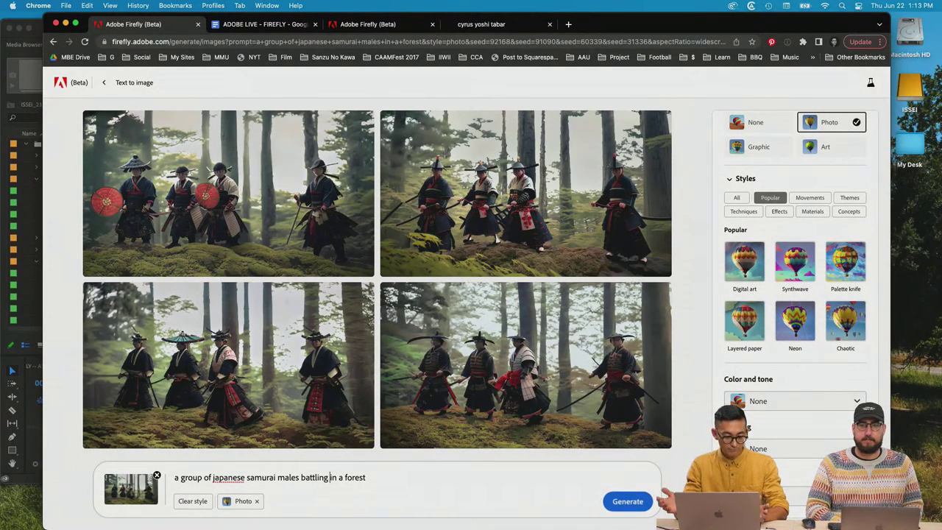
pyautogui.click(383, 477)
pyautogui.write("that's on fire")
pyautogui.click(607, 502)
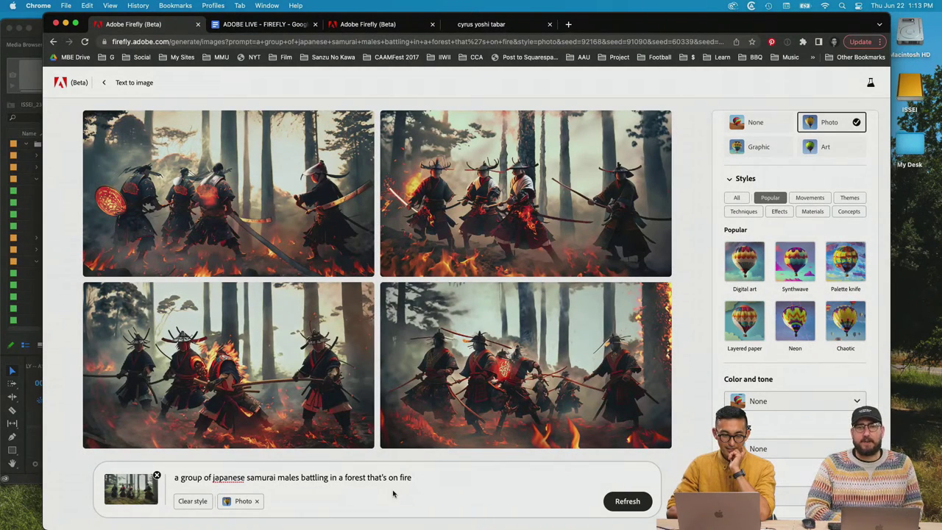
# Step: Use the image of three samurai with a glowing round shield facing a lone swordsman as the new reference image
pyautogui.moveTo(262, 389)
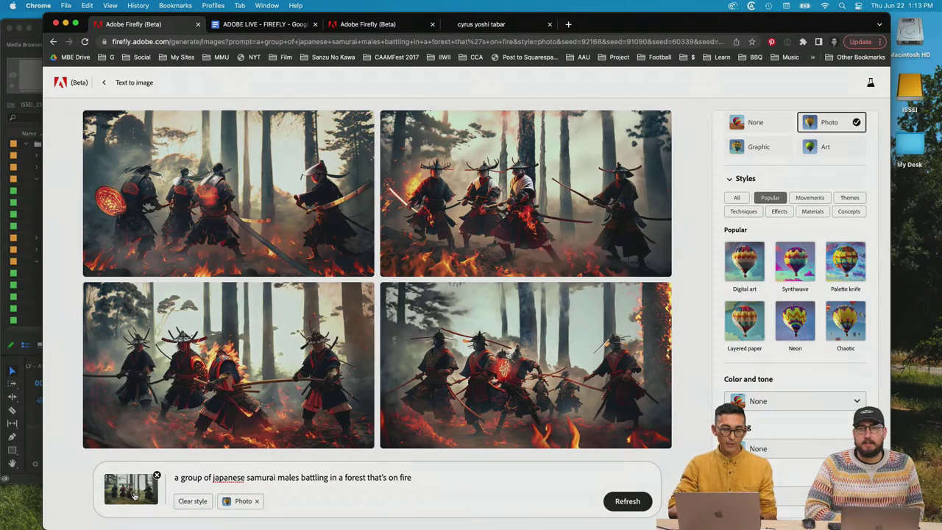
pyautogui.moveTo(250, 337)
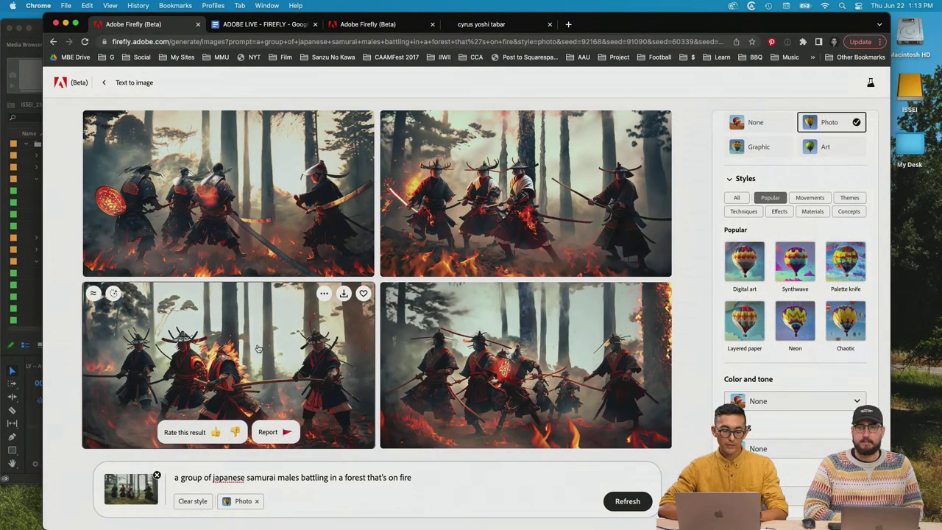
pyautogui.moveTo(427, 420)
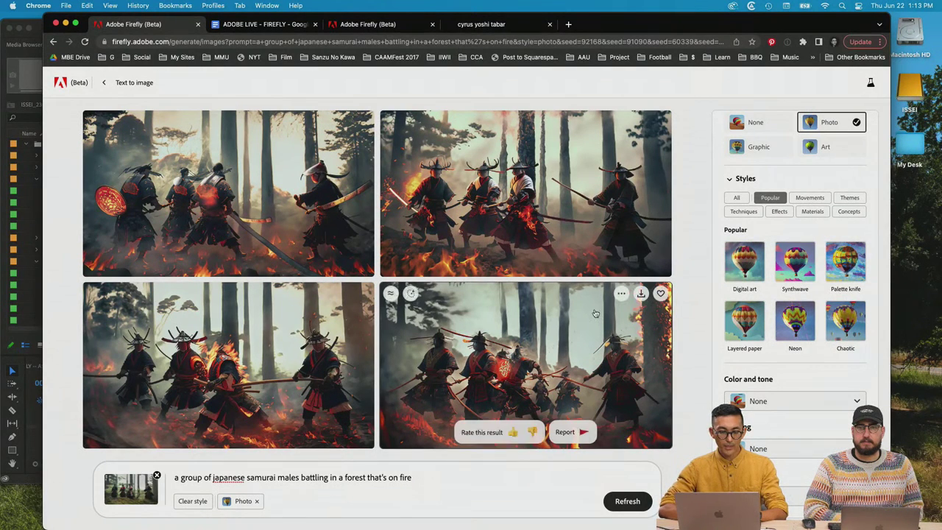
pyautogui.moveTo(354, 230)
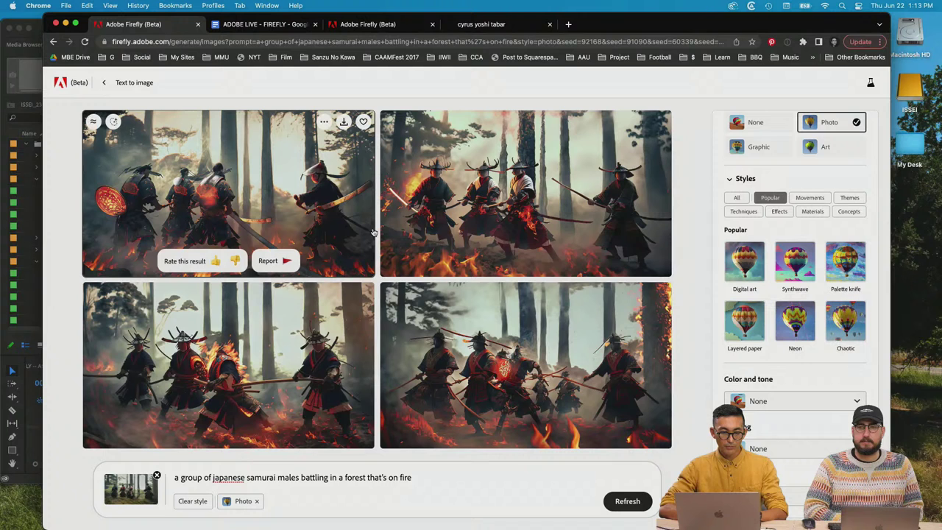
pyautogui.click(324, 122)
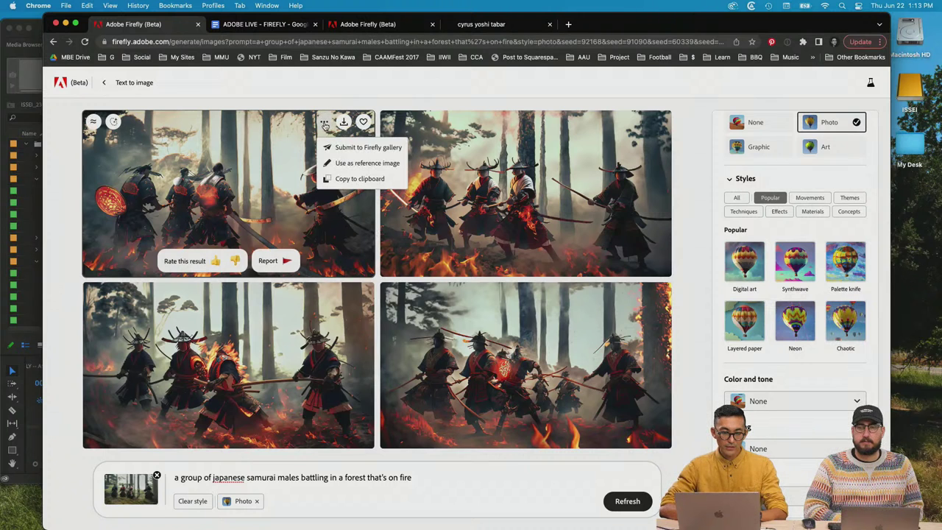
pyautogui.click(331, 165)
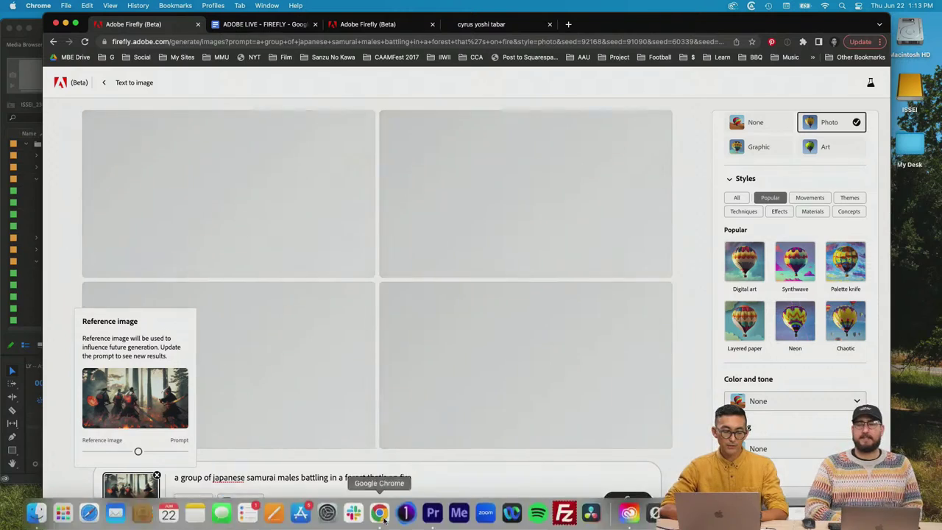
pyautogui.click(419, 477)
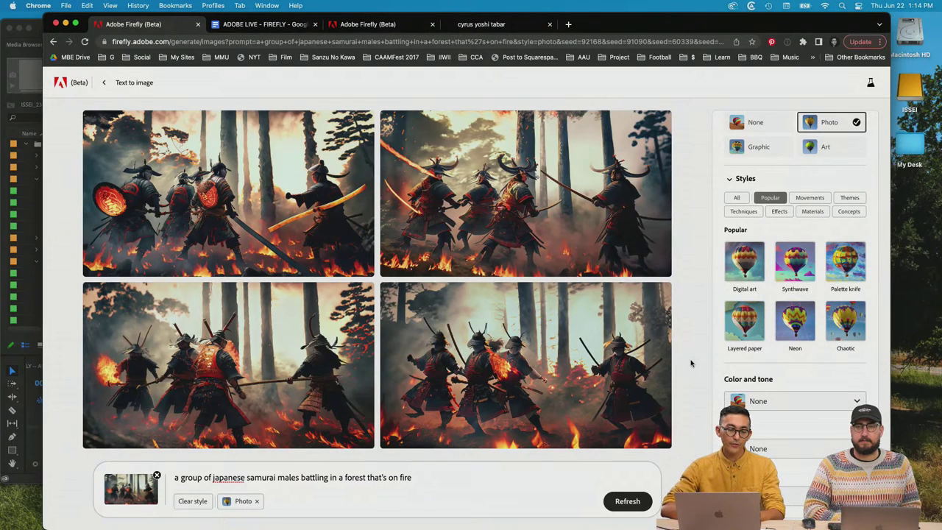
# Step: Replace "forest" with "japanese castle" in the prompt
pyautogui.click(421, 477)
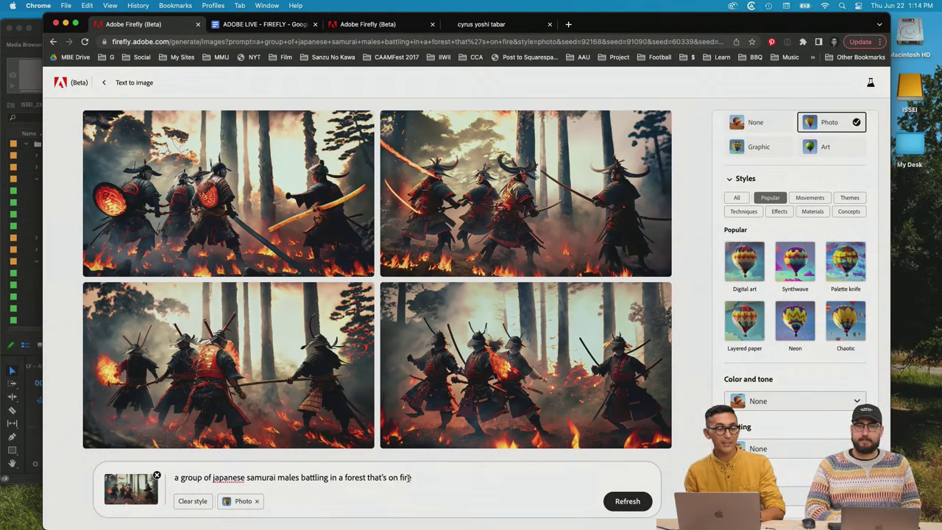
pyautogui.doubleClick(357, 478)
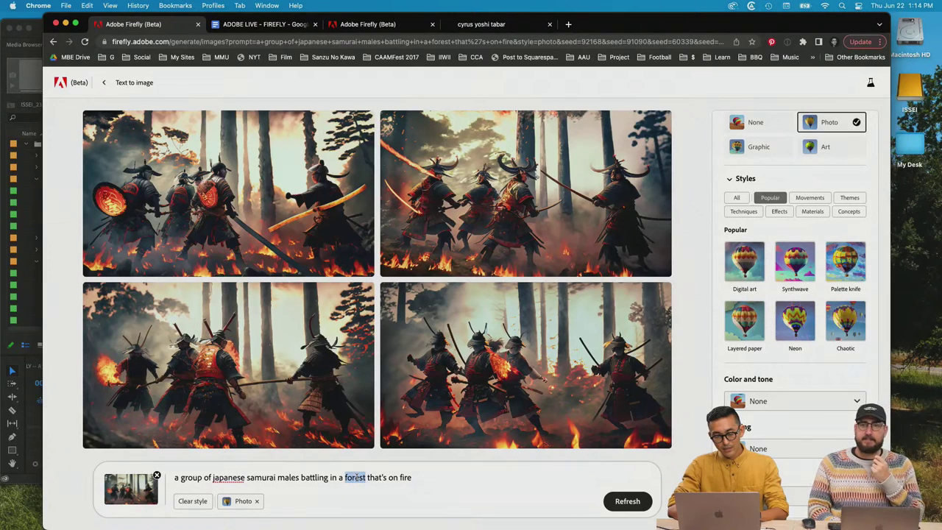
pyautogui.write('japanese ca')
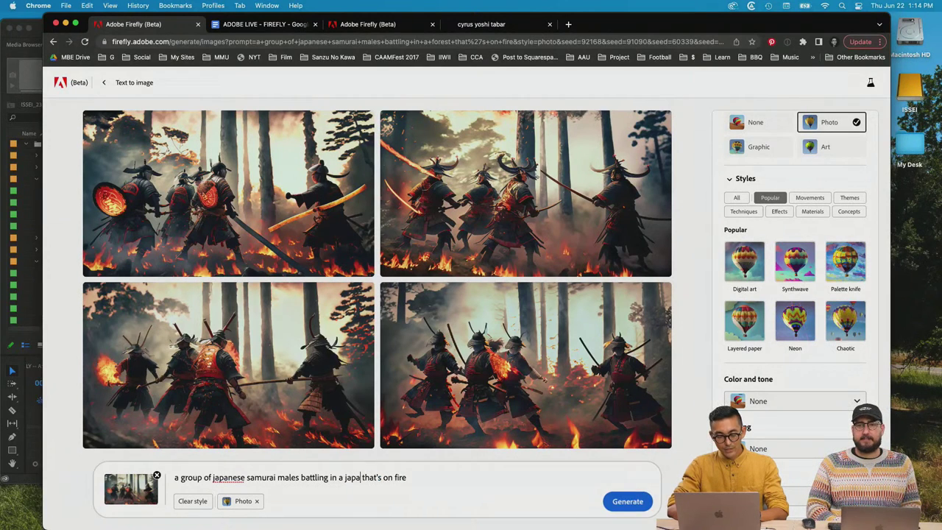
pyautogui.write('stle')
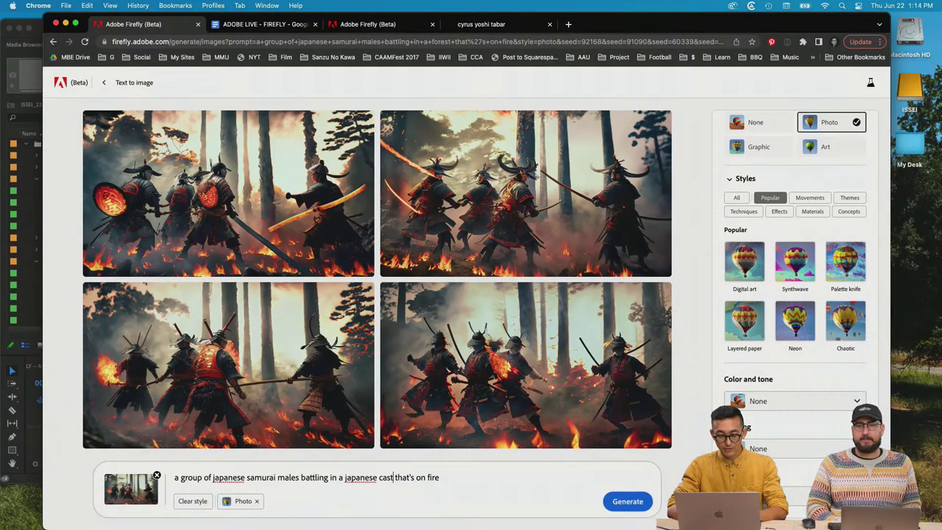
pyautogui.click(451, 477)
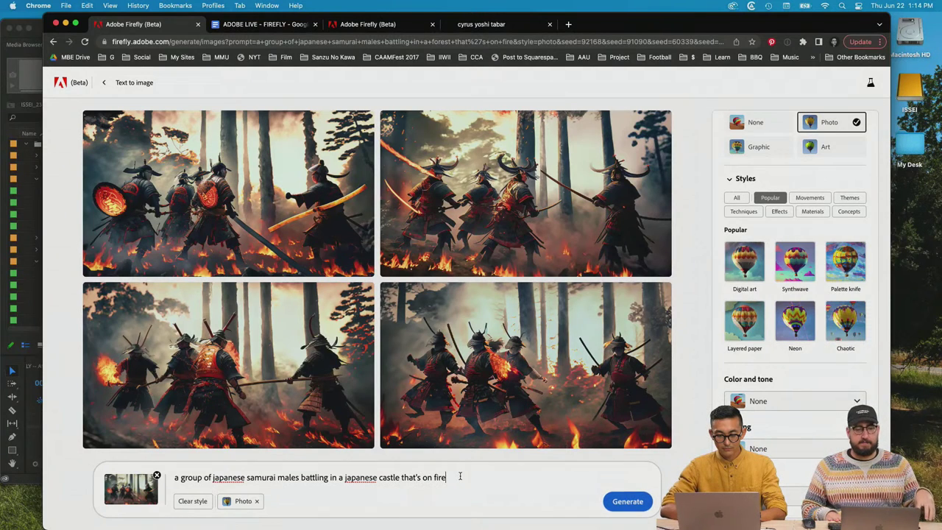
# Step: Capitalise both occurrences of "Japanese" in the prompt and generate the burning castle battle images
pyautogui.click(347, 477)
pyautogui.press('BackSpace')
pyautogui.write('J')
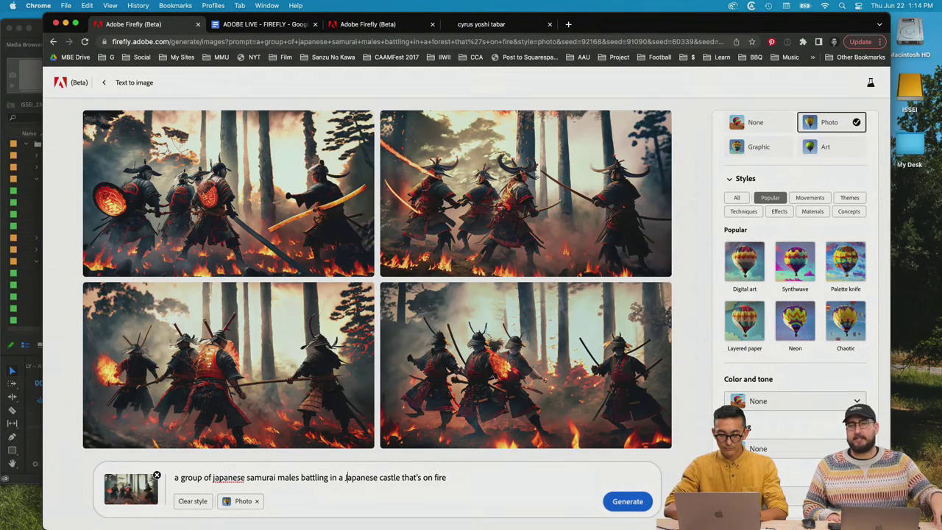
pyautogui.click(214, 477)
pyautogui.press('BackSpace')
pyautogui.write('J')
pyautogui.click(450, 477)
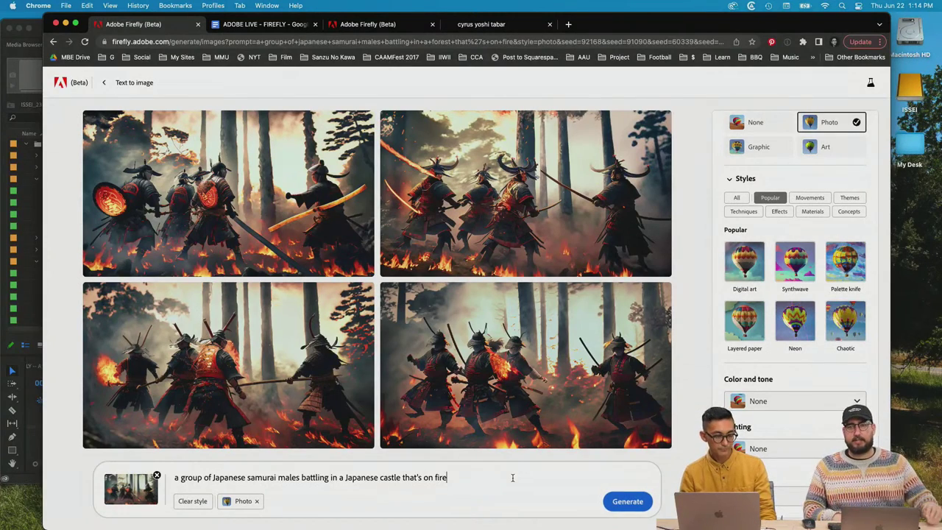
pyautogui.click(631, 510)
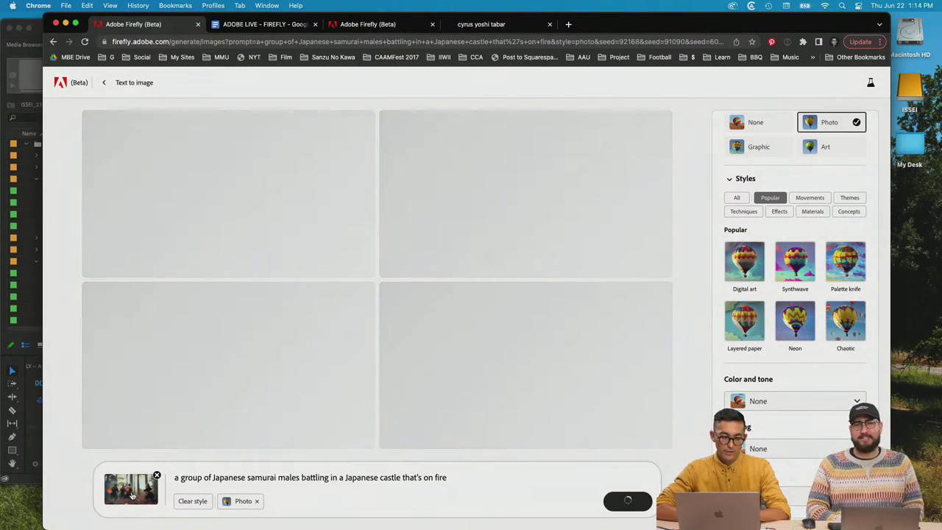
# Step: Shift the influence balance towards the reference image and regenerate the castle battle images
pyautogui.click(133, 496)
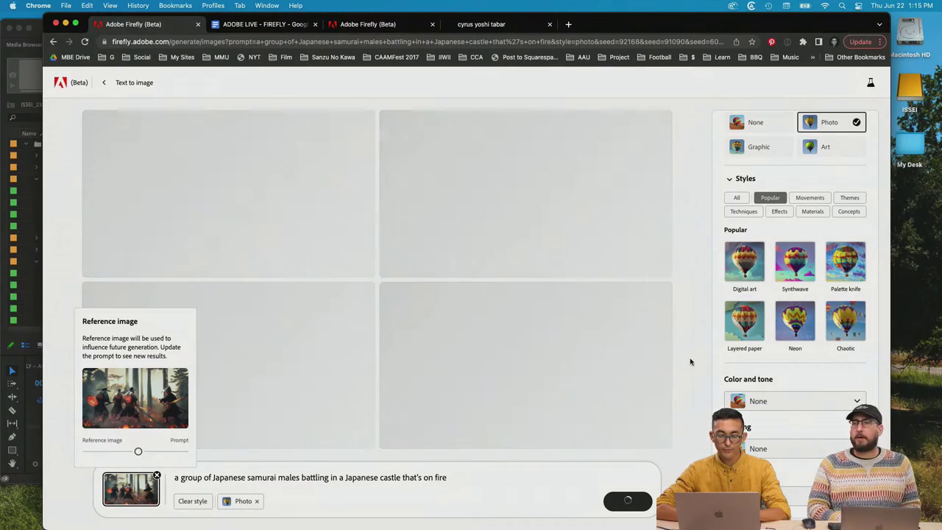
pyautogui.click(690, 361)
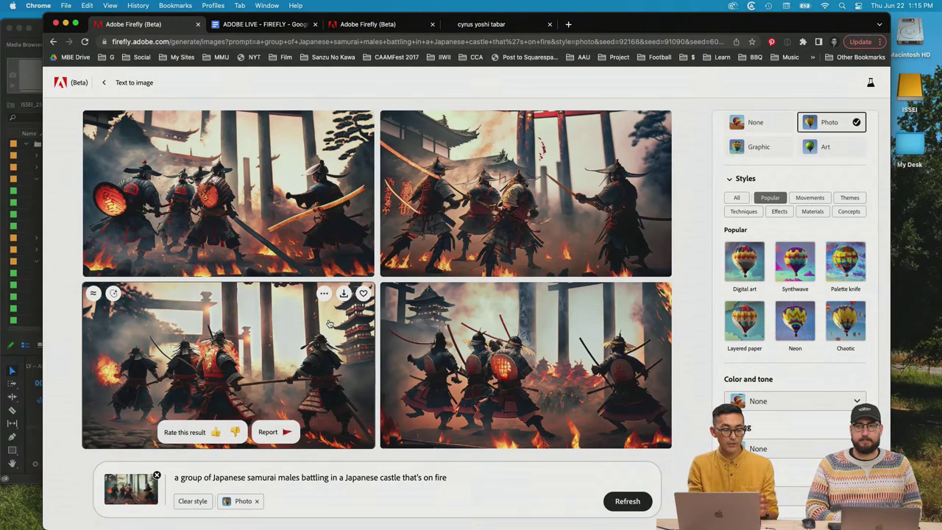
pyautogui.click(134, 485)
pyautogui.moveTo(137, 453); pyautogui.dragTo(117, 453)
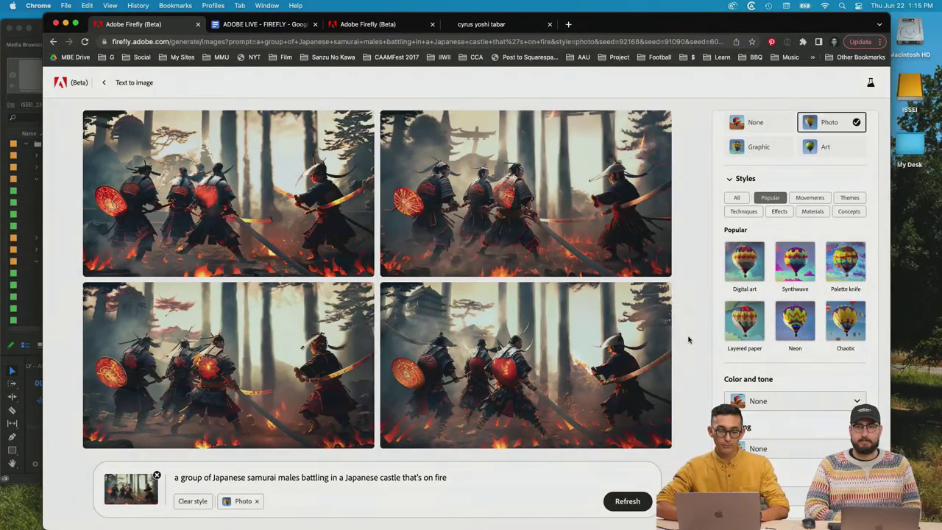
# Step: Shift the influence balance strongly towards the prompt and regenerate the castle battle images
pyautogui.click(141, 499)
pyautogui.moveTo(118, 451); pyautogui.dragTo(169, 453)
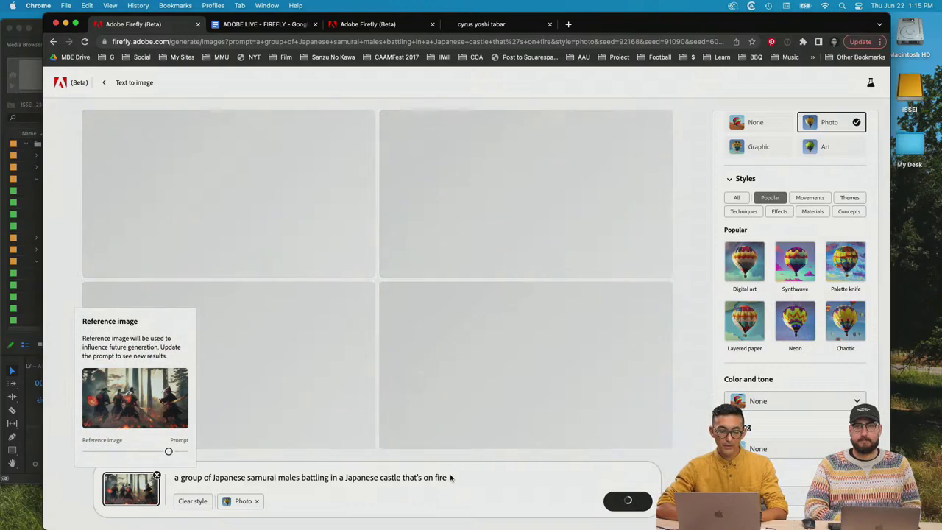
pyautogui.click(450, 477)
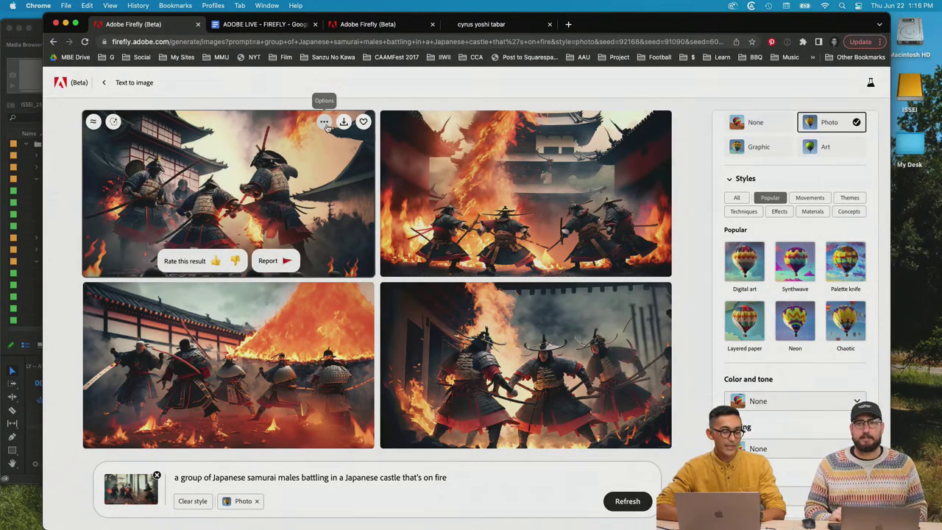
# Step: Use the first burning castle result, with samurai clashing at close range, as reference image and move its influence balance back to about the middle
pyautogui.click(327, 127)
pyautogui.click(333, 162)
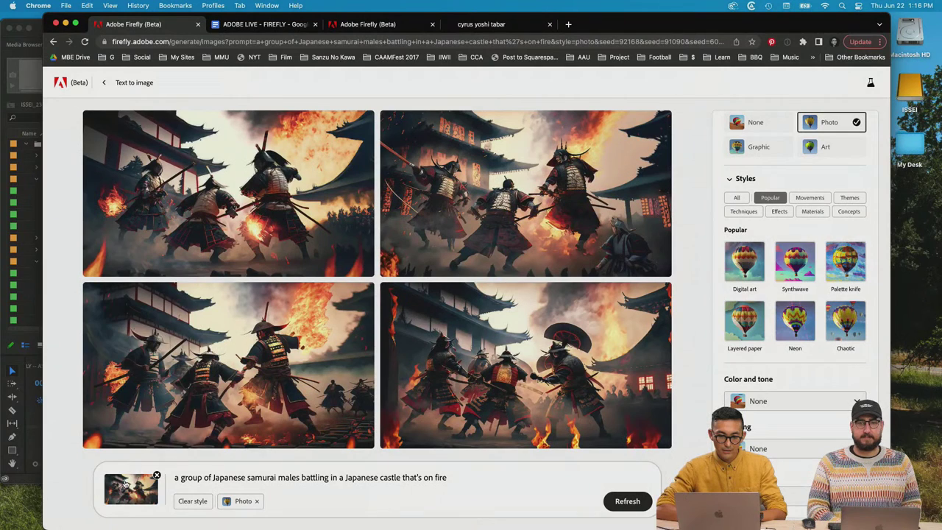
pyautogui.click(127, 482)
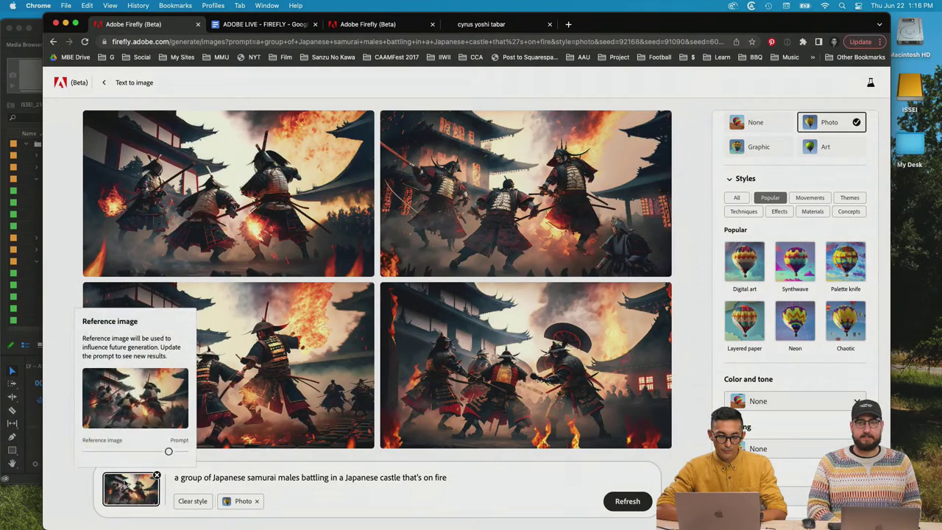
pyautogui.moveTo(169, 452); pyautogui.dragTo(131, 451)
pyautogui.click(687, 385)
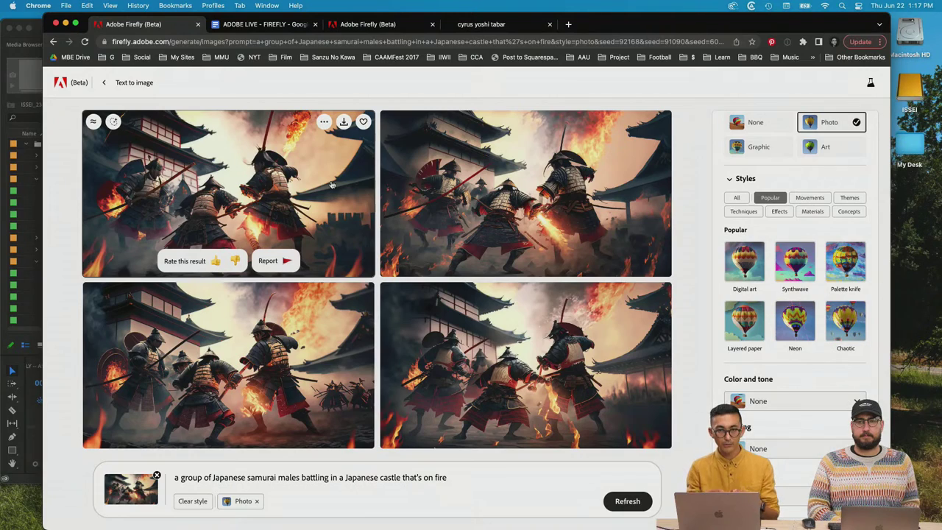
# Step: Download all four generated images of the samurai clashing before the burning castle
pyautogui.click(343, 122)
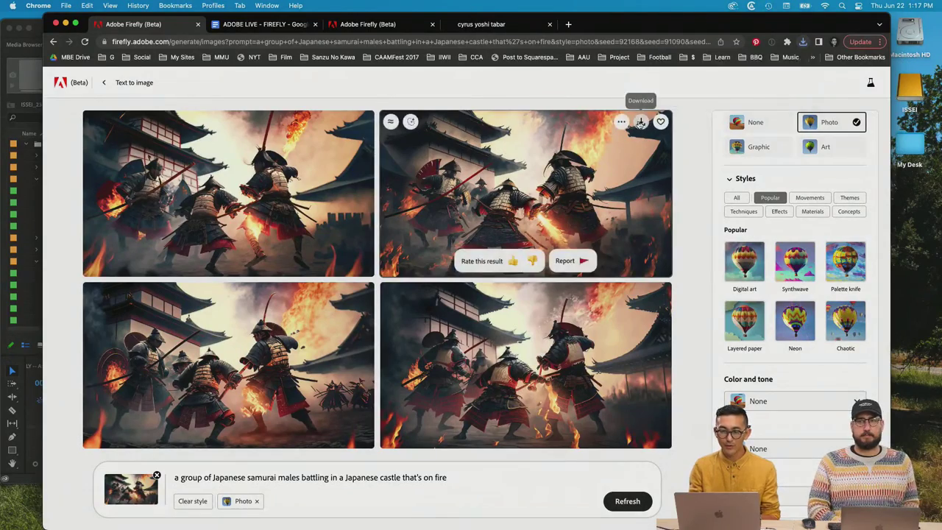
pyautogui.click(640, 122)
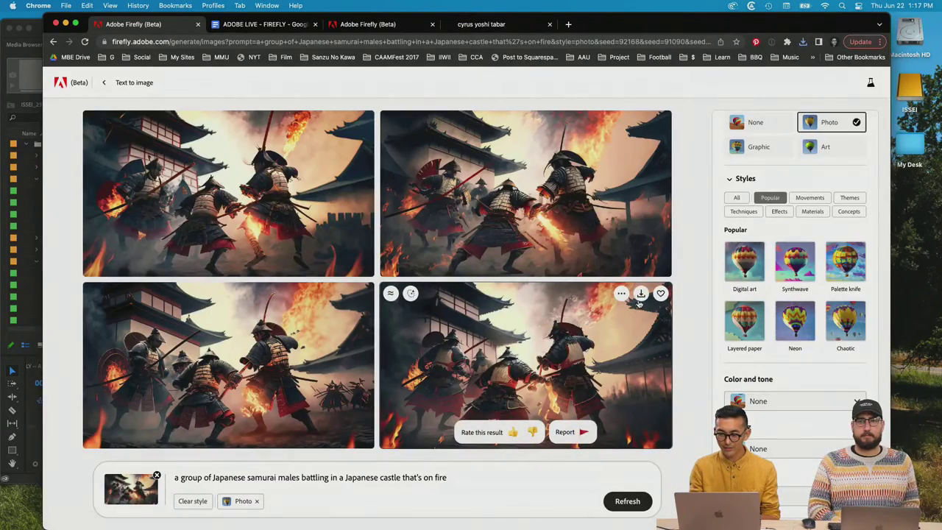
pyautogui.click(641, 294)
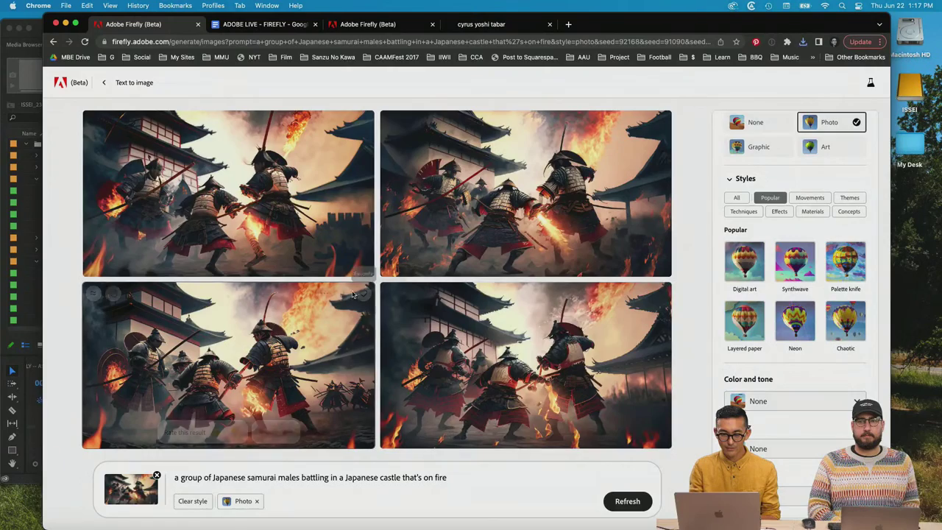
pyautogui.click(345, 294)
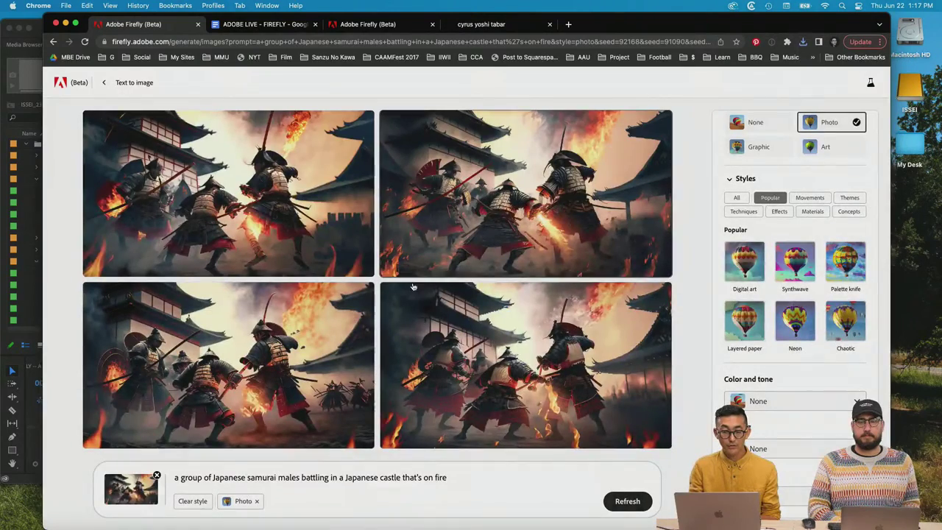
# Step: Generate a fresh set of castle battle images with the same prompt and reference image
pyautogui.click(623, 501)
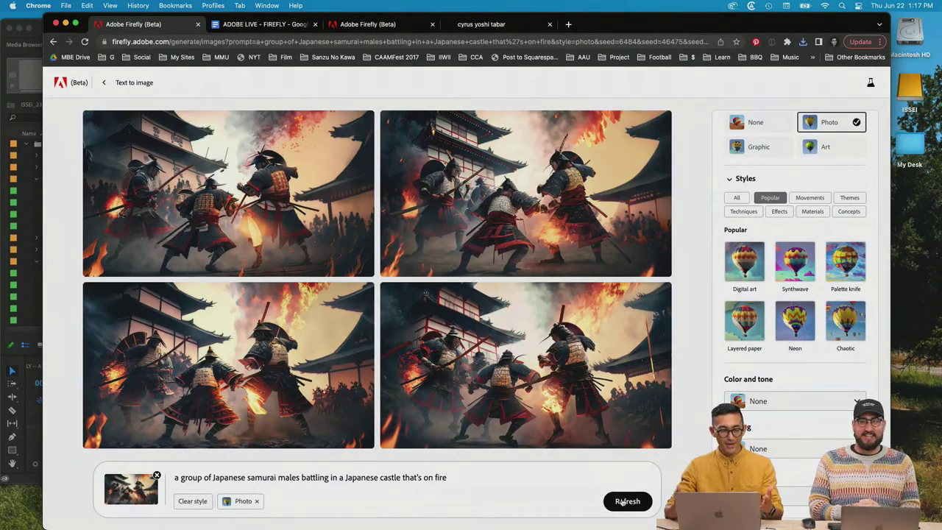
pyautogui.moveTo(629, 521)
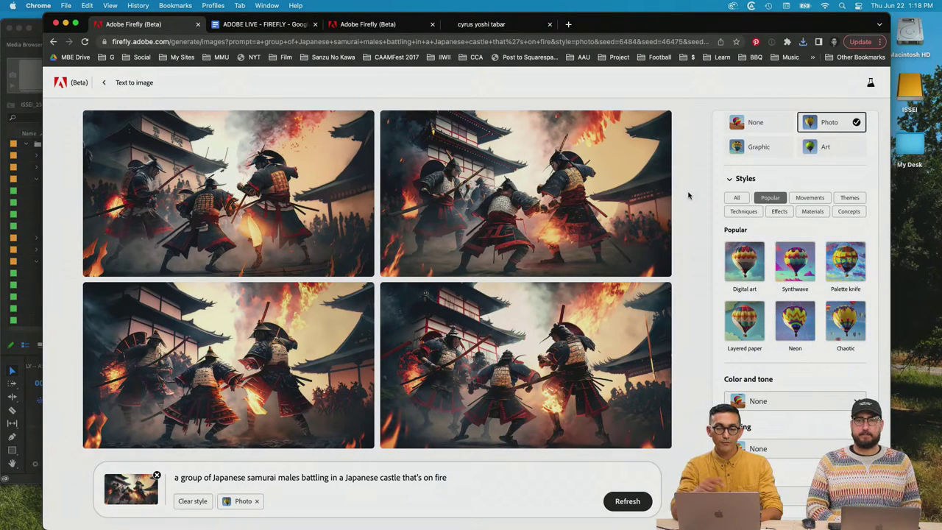
pyautogui.moveTo(295, 199)
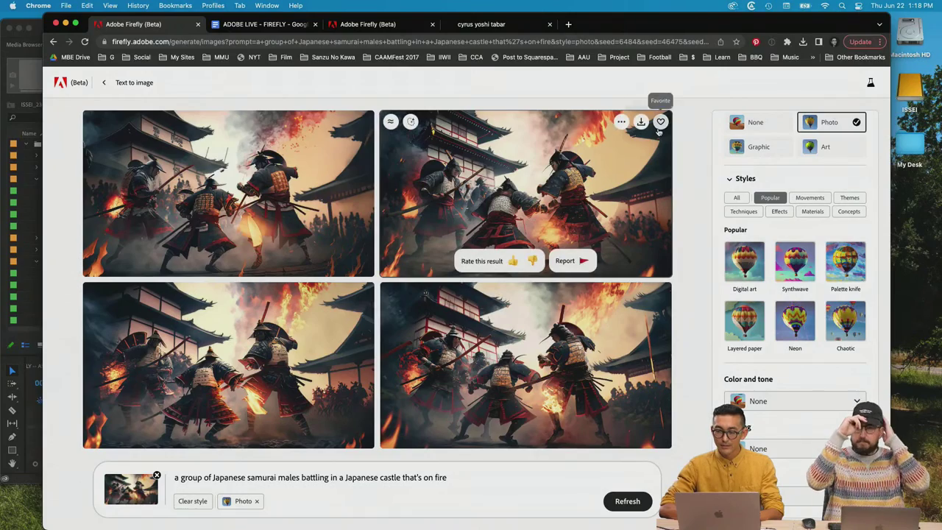
# Step: Download all four samurai castle battle images of the current result set
pyautogui.click(639, 123)
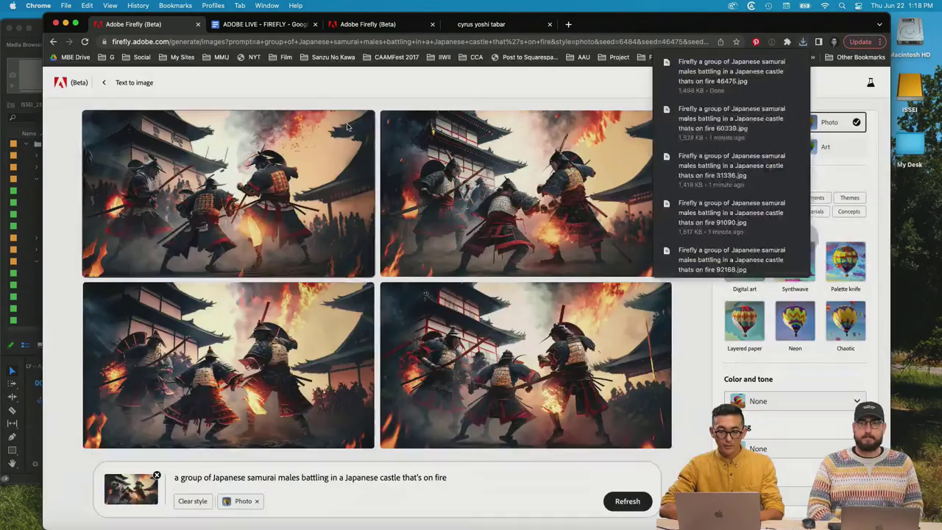
pyautogui.click(344, 123)
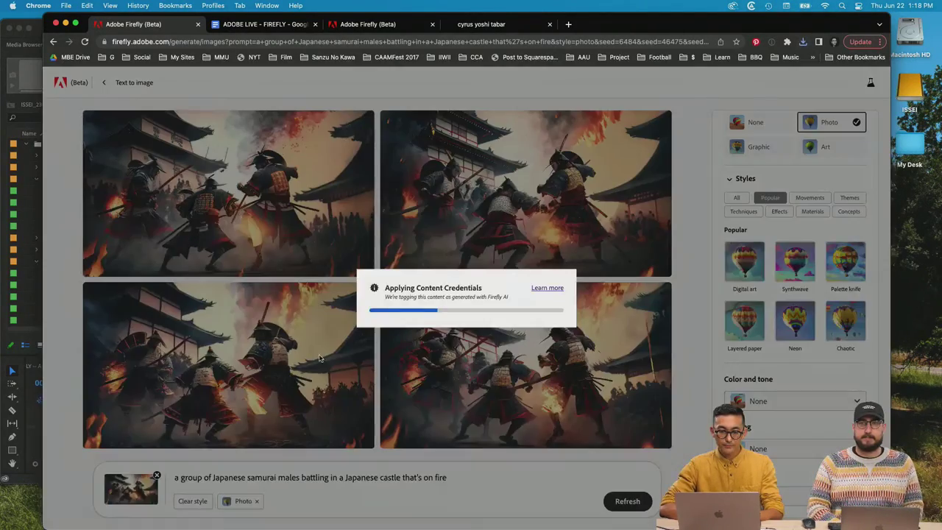
pyautogui.click(344, 294)
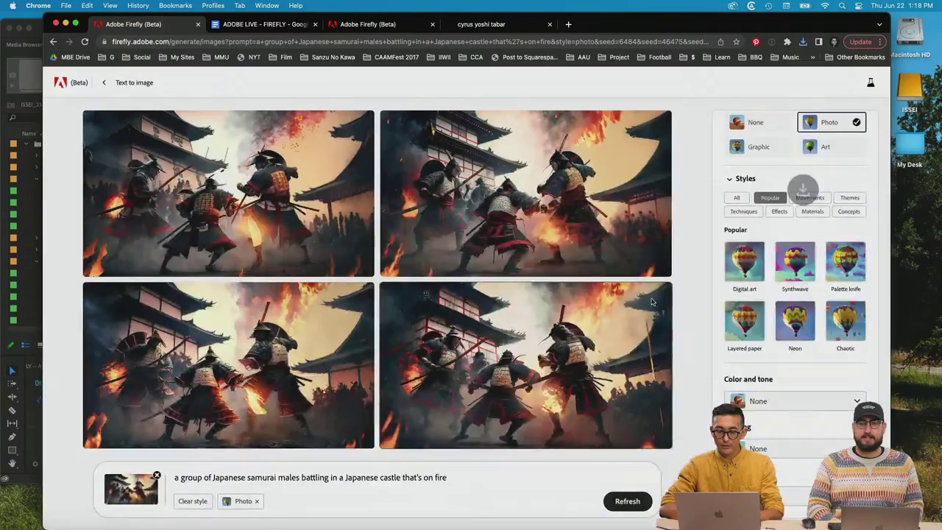
pyautogui.click(640, 294)
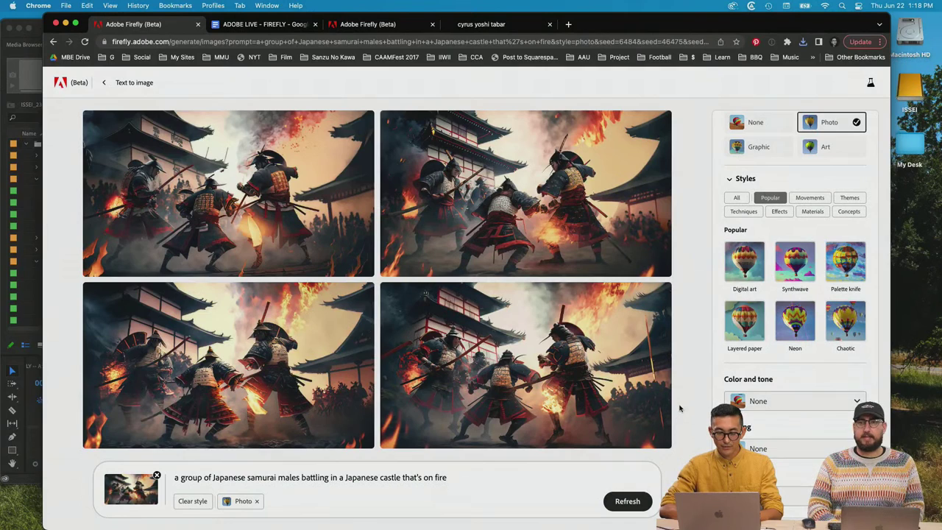
# Step: Regenerate the castle battle images with unchanged prompt, reference image and Photo style, and download all four results
pyautogui.click(637, 503)
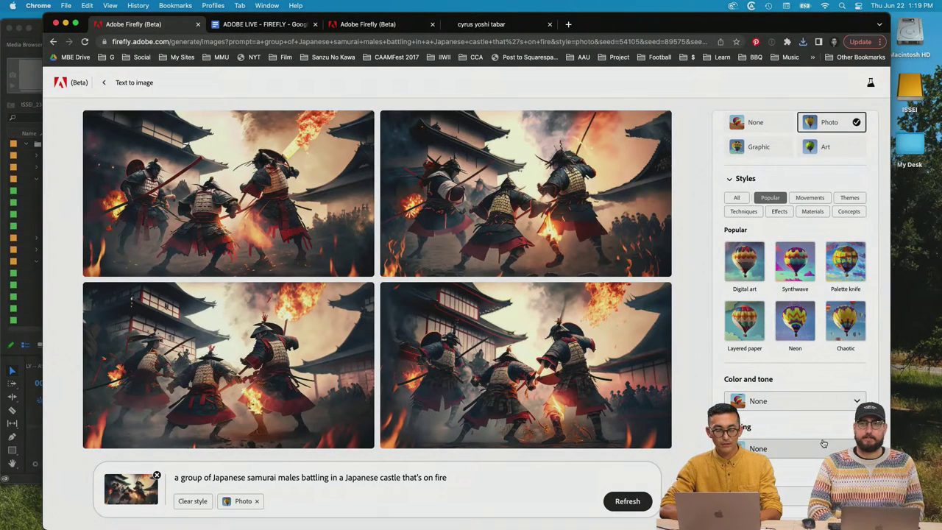
pyautogui.moveTo(656, 378)
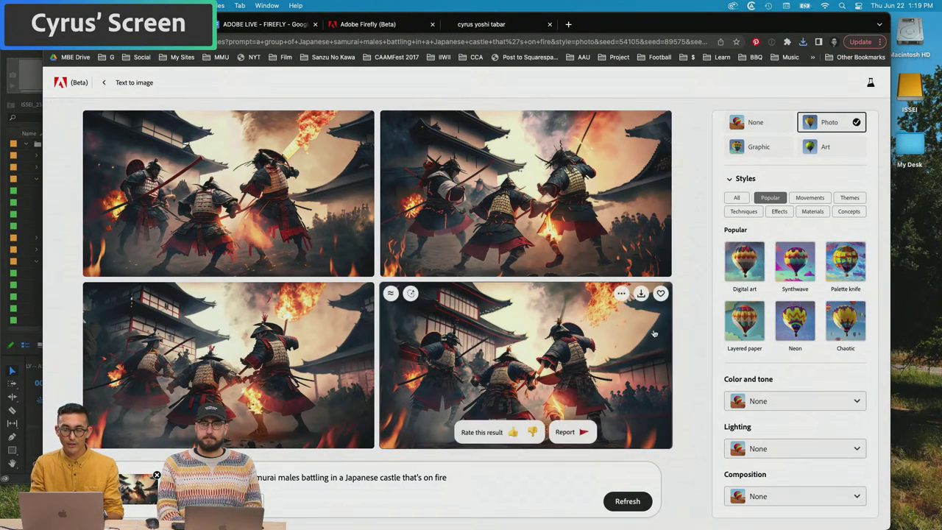
pyautogui.click(642, 296)
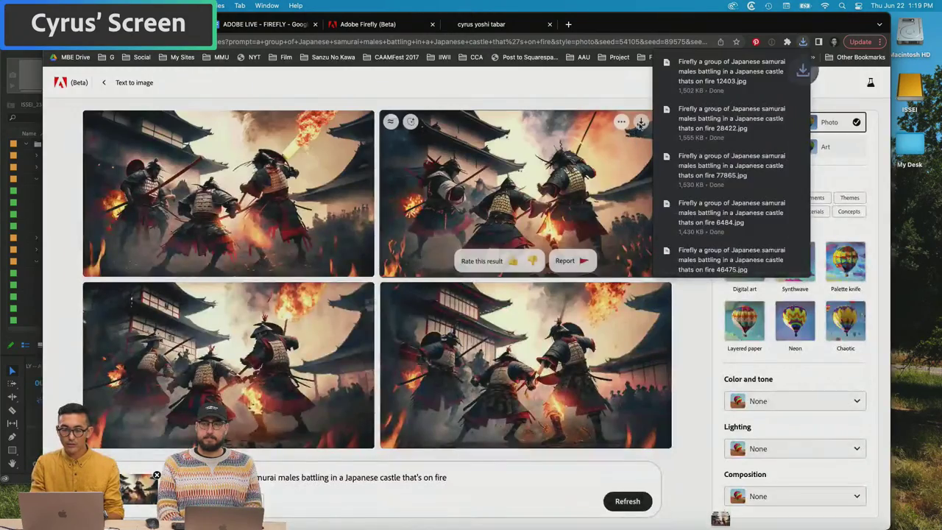
pyautogui.click(641, 121)
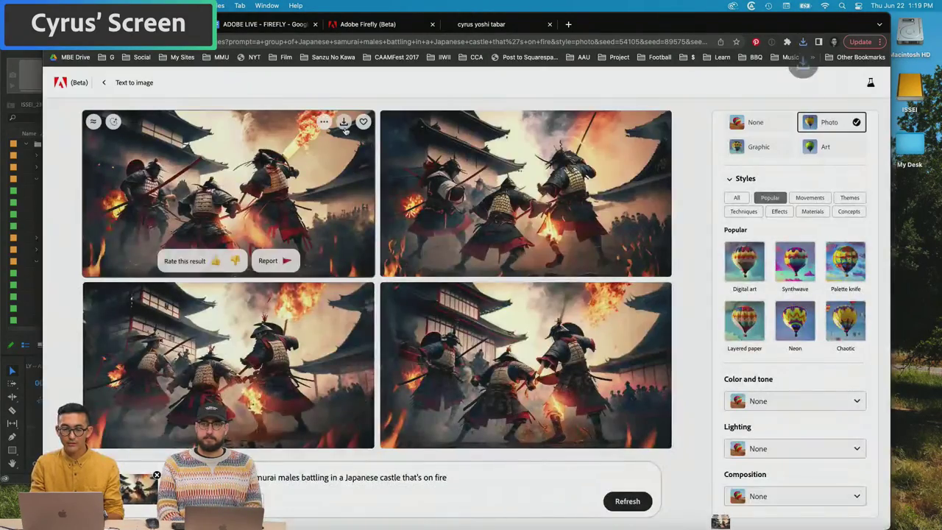
pyautogui.click(343, 122)
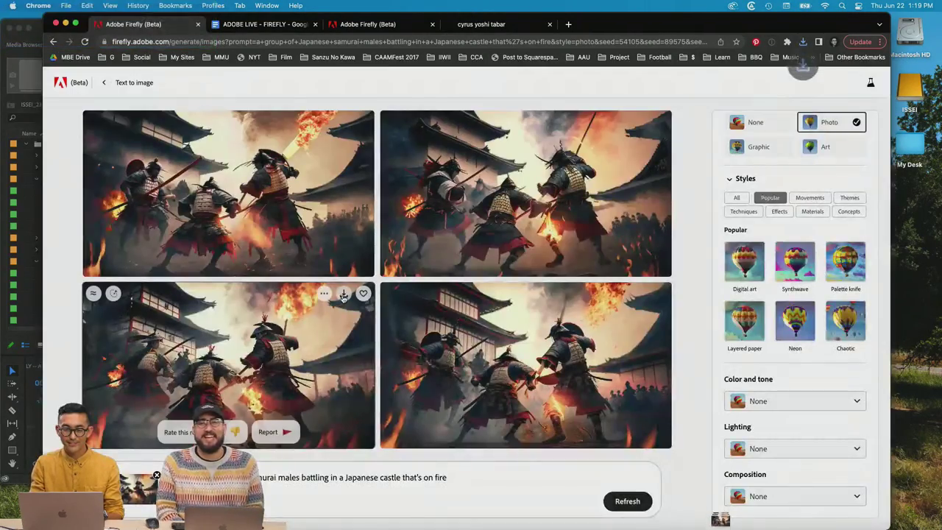
pyautogui.click(343, 294)
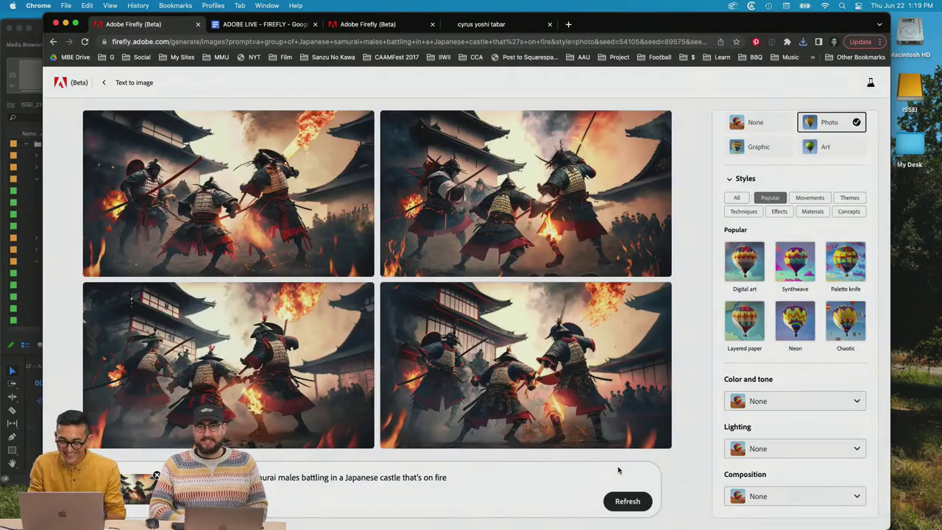
# Step: Generate another set of samurai battle variations from the same settings and download all four images
pyautogui.click(626, 501)
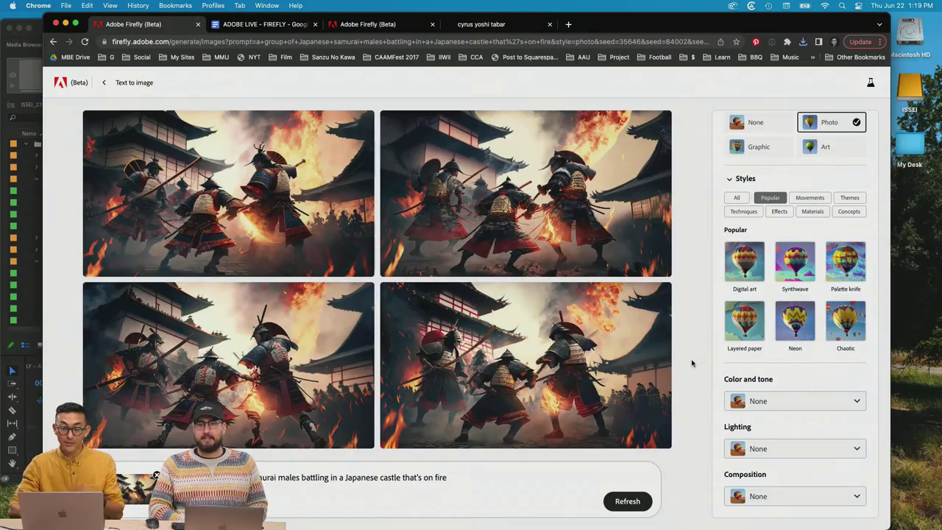
pyautogui.click(640, 124)
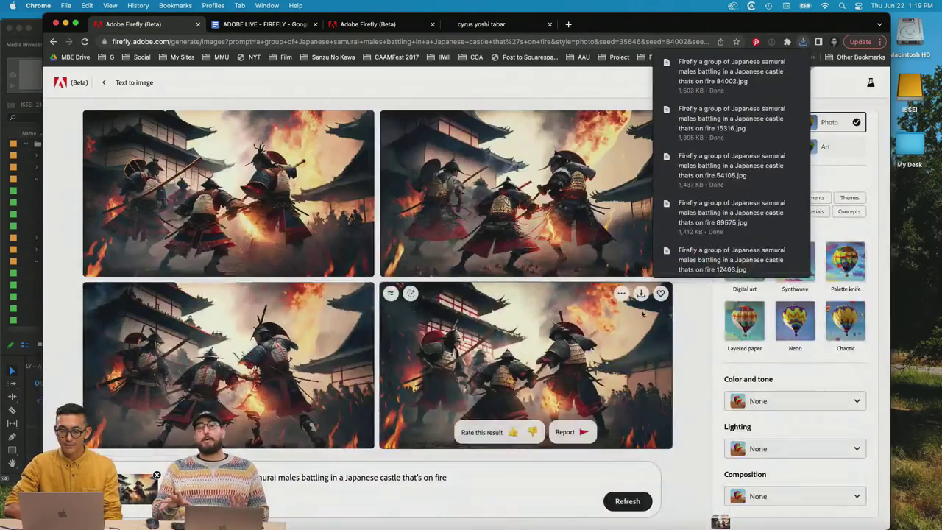
pyautogui.click(641, 293)
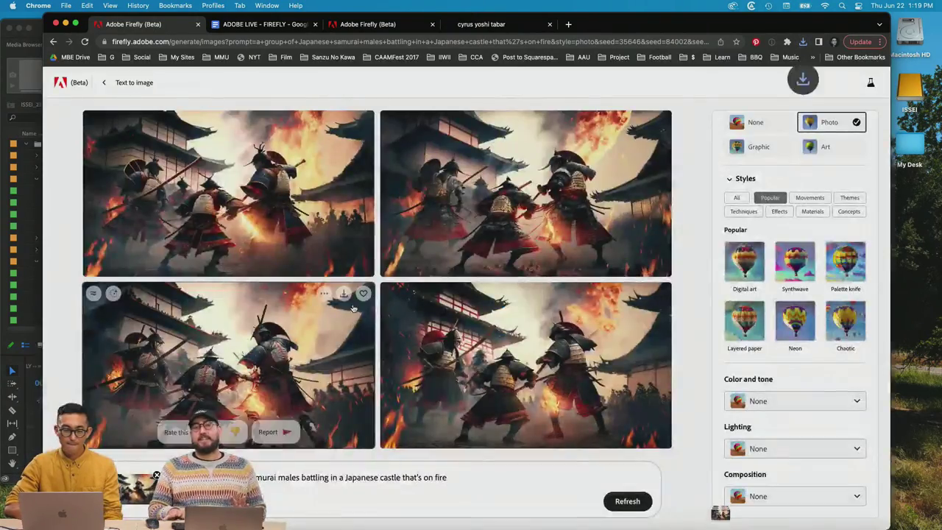
pyautogui.click(344, 294)
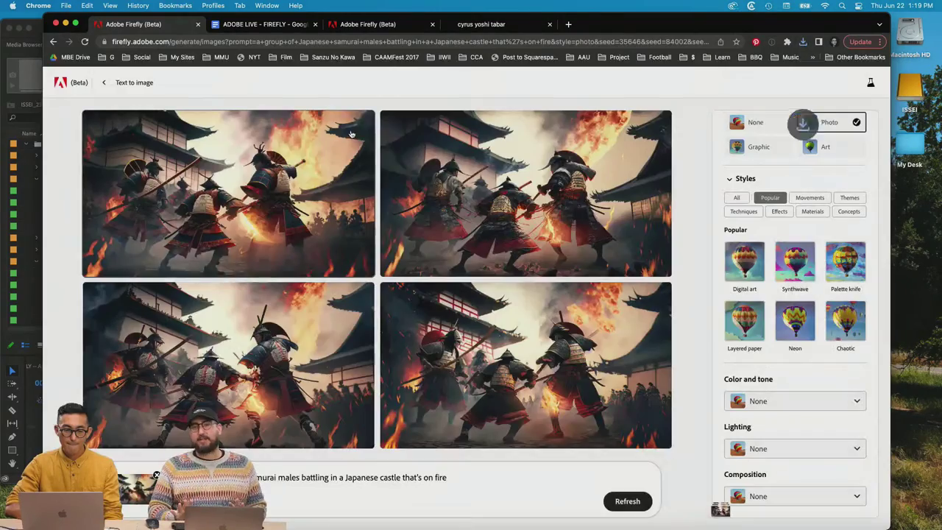
pyautogui.click(347, 125)
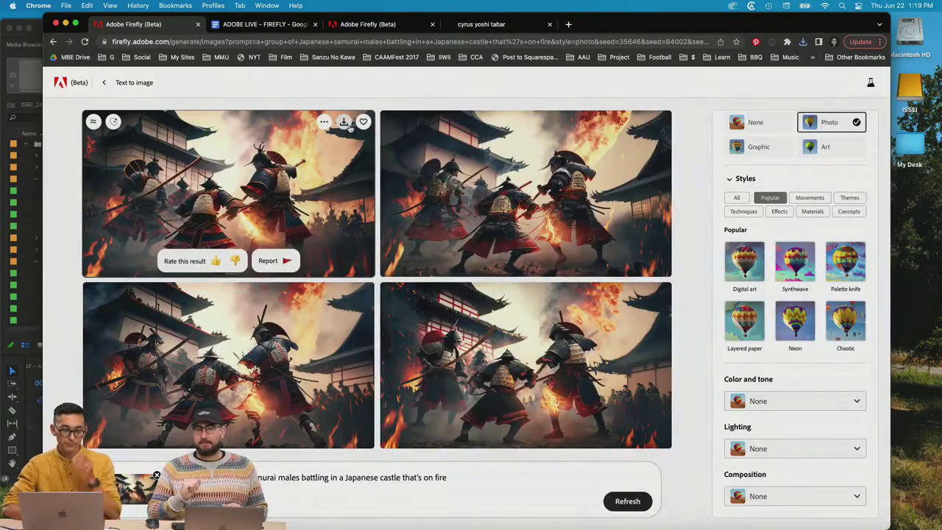
# Step: Refresh the results once more with the same prompt and reference image and save all four new images
pyautogui.click(628, 502)
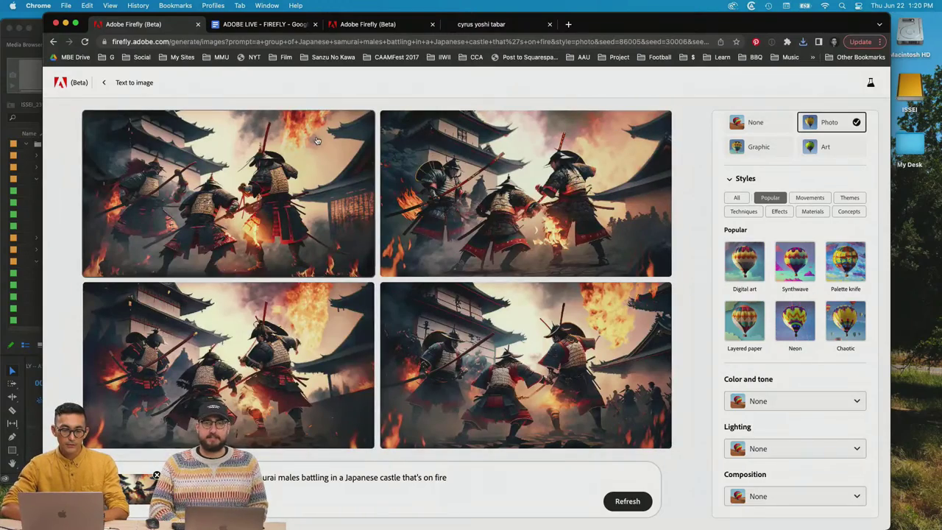
pyautogui.moveTo(325, 134)
pyautogui.click(343, 121)
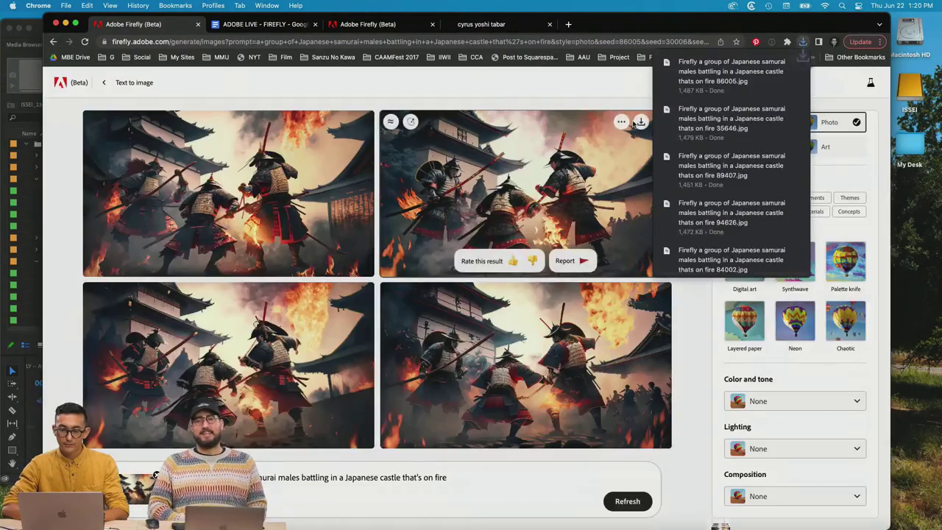
pyautogui.click(637, 122)
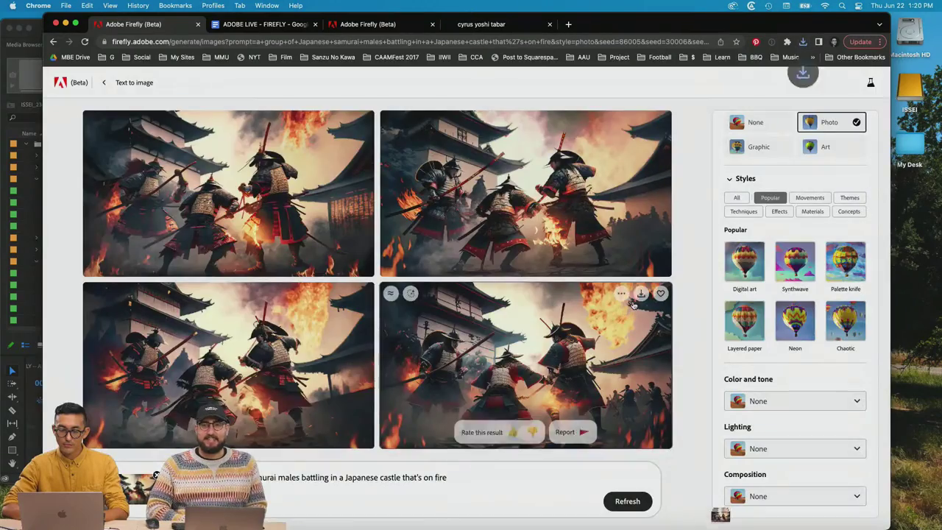
pyautogui.click(638, 296)
pyautogui.click(346, 296)
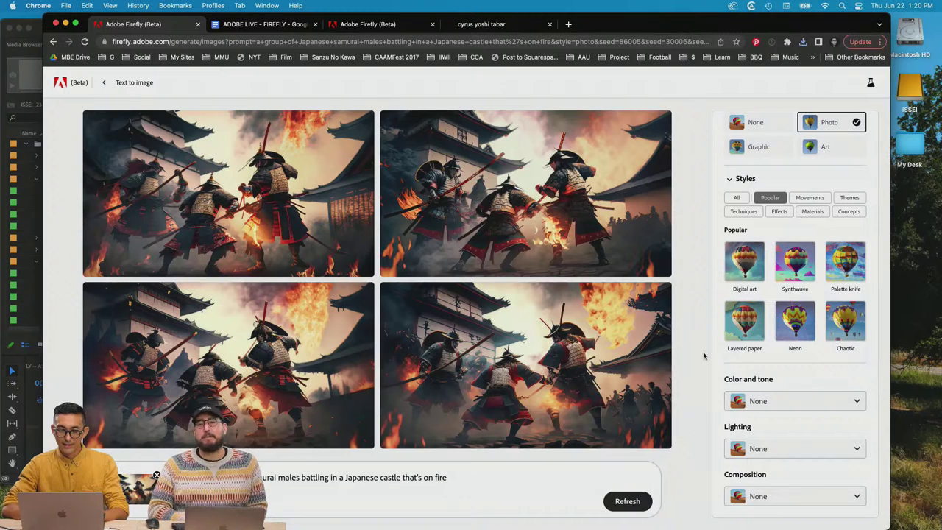
# Step: Reveal the latest download in Finder, select the Firefly image ending in 6484.jpg, and enlarge the Downloads window for a bigger preview
pyautogui.click(804, 43)
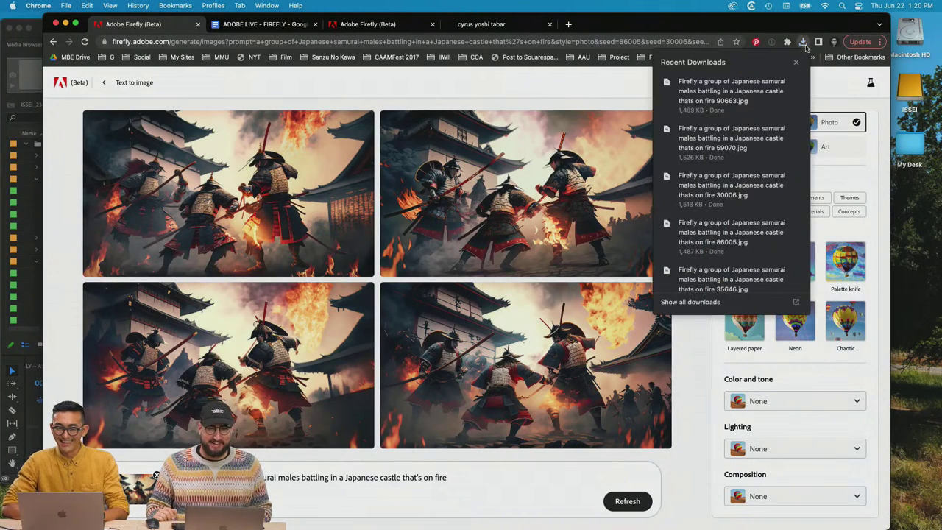
pyautogui.click(781, 82)
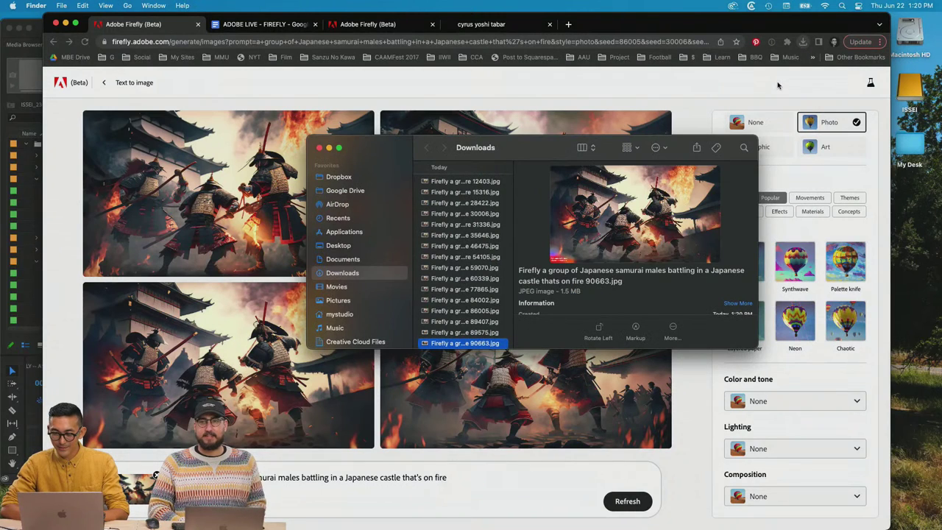
pyautogui.scroll(-2, 449, 288)
pyautogui.scroll(3, 449, 288)
pyautogui.click(463, 194)
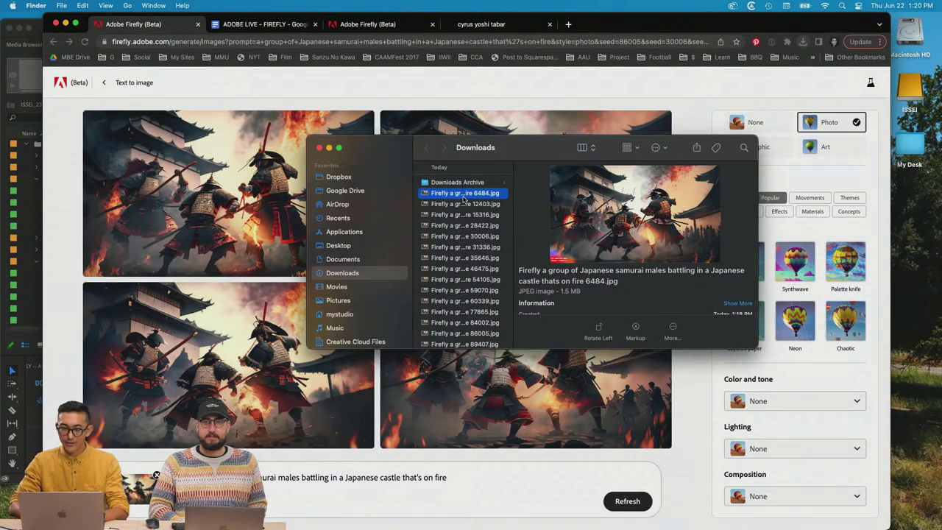
pyautogui.moveTo(311, 138); pyautogui.dragTo(164, 86)
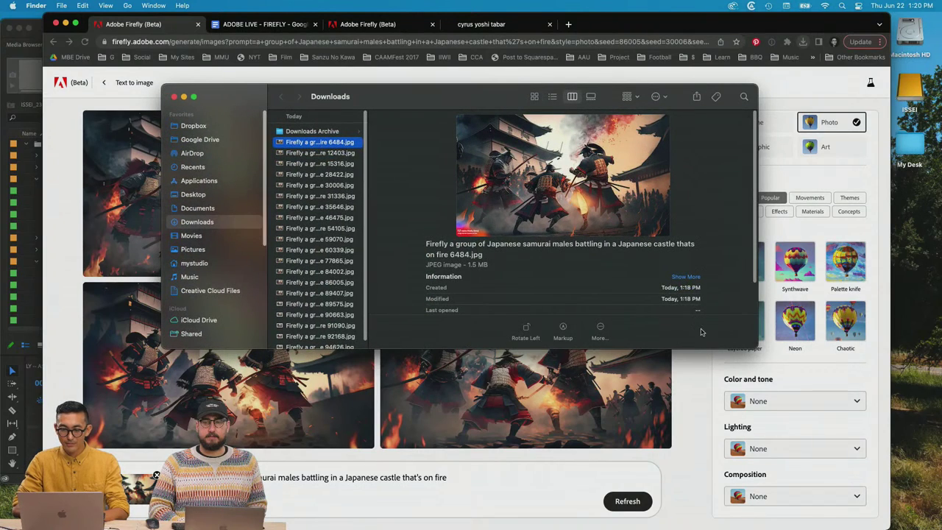
pyautogui.moveTo(756, 348); pyautogui.dragTo(813, 511)
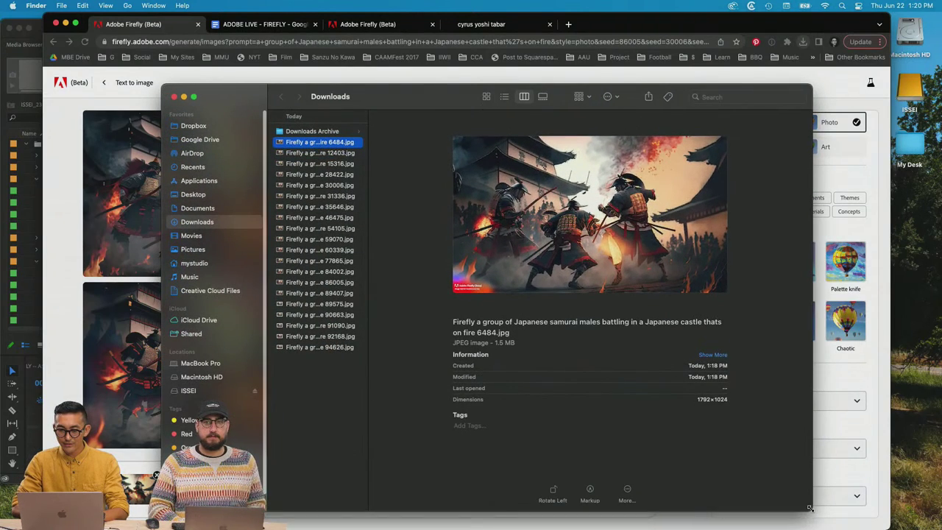
# Step: Flip back and forth through the previews of the downloaded Firefly images to compare how the samurai poses and flames vary as a sequence
pyautogui.press('Down')
pyautogui.press('Down')
pyautogui.press('Down')
pyautogui.press('Down')
pyautogui.press('Down')
pyautogui.press('Down')
pyautogui.press('Down')
pyautogui.press('Down')
pyautogui.press('Down')
pyautogui.press('Down')
pyautogui.press('Down')
pyautogui.press('Down')
pyautogui.press('Down')
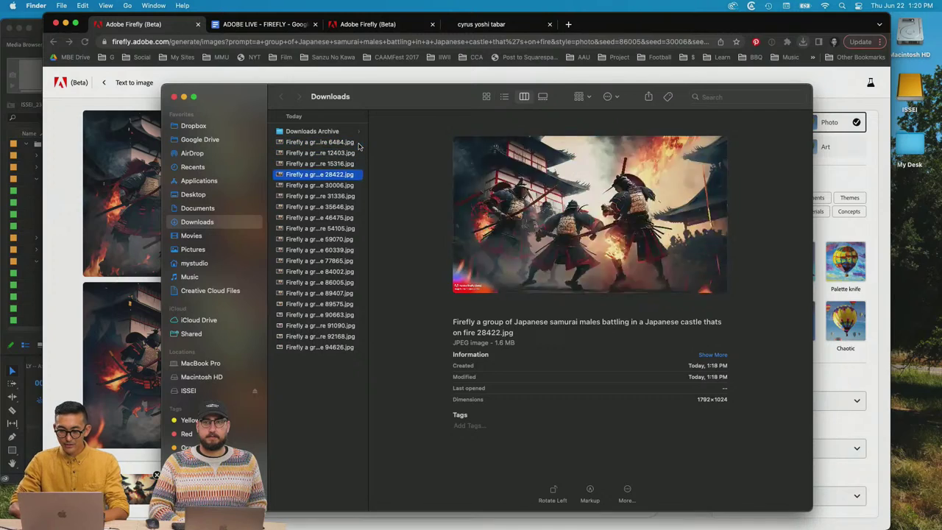
pyautogui.press('Down')
pyautogui.press('Down')
pyautogui.press('Down')
pyautogui.press('Down')
pyautogui.press('Down')
pyautogui.press('Down')
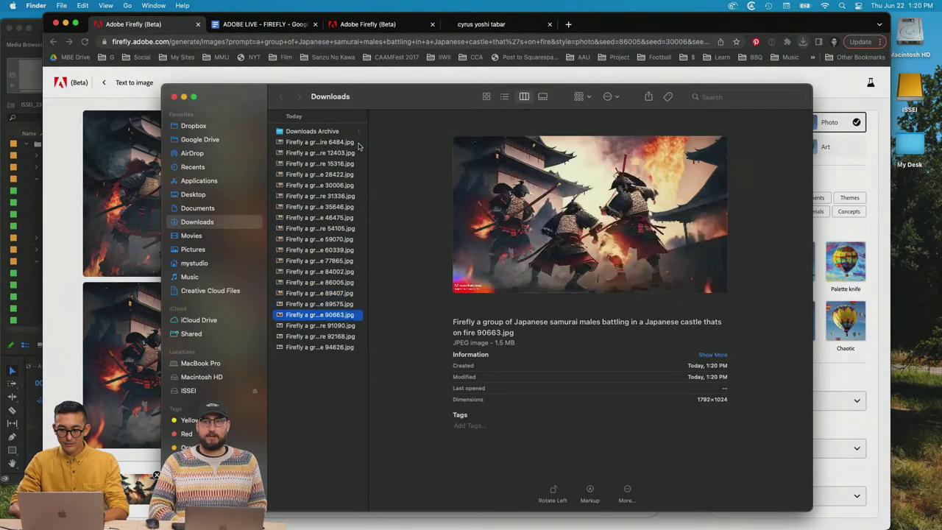
pyautogui.press('Up')
pyautogui.press('Up')
pyautogui.press('Up')
pyautogui.press('Up')
pyautogui.press('Up')
pyautogui.press('Up')
pyautogui.press('Up')
pyautogui.press('Up')
pyautogui.press('Up')
pyautogui.press('Up')
pyautogui.press('Up')
pyautogui.press('Up')
pyautogui.press('Up')
pyautogui.press('Up')
pyautogui.press('Up')
pyautogui.press('Up')
pyautogui.press('Up')
pyautogui.press('Up')
pyautogui.press('Up')
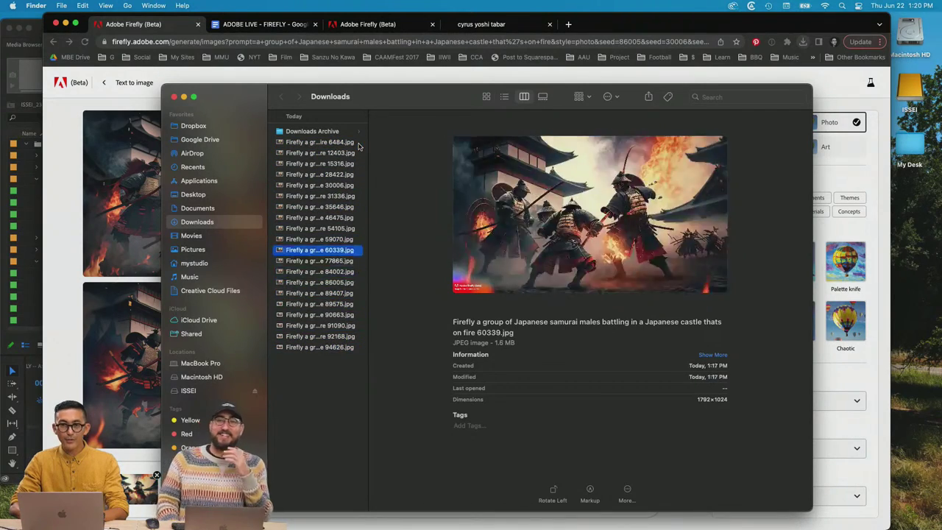
pyautogui.press('Down')
pyautogui.press('Down')
pyautogui.press('Down')
pyautogui.press('Down')
pyautogui.press('Down')
pyautogui.press('Down')
pyautogui.press('Down')
pyautogui.press('Down')
pyautogui.press('Down')
pyautogui.press('Down')
pyautogui.press('Down')
pyautogui.press('Down')
pyautogui.press('Down')
pyautogui.press('Down')
pyautogui.press('Down')
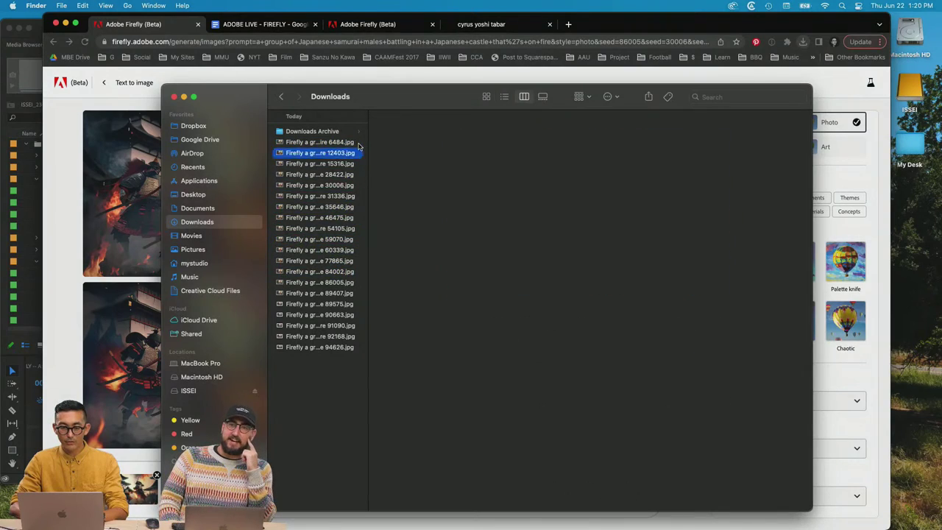
pyautogui.press('Up')
pyautogui.press('Up')
pyautogui.press('Up')
pyautogui.press('Up')
pyautogui.press('Up')
pyautogui.press('Up')
pyautogui.press('Up')
pyautogui.press('Up')
pyautogui.press('Up')
pyautogui.press('Up')
pyautogui.press('Up')
pyautogui.press('Up')
pyautogui.press('Up')
pyautogui.press('Up')
pyautogui.press('Up')
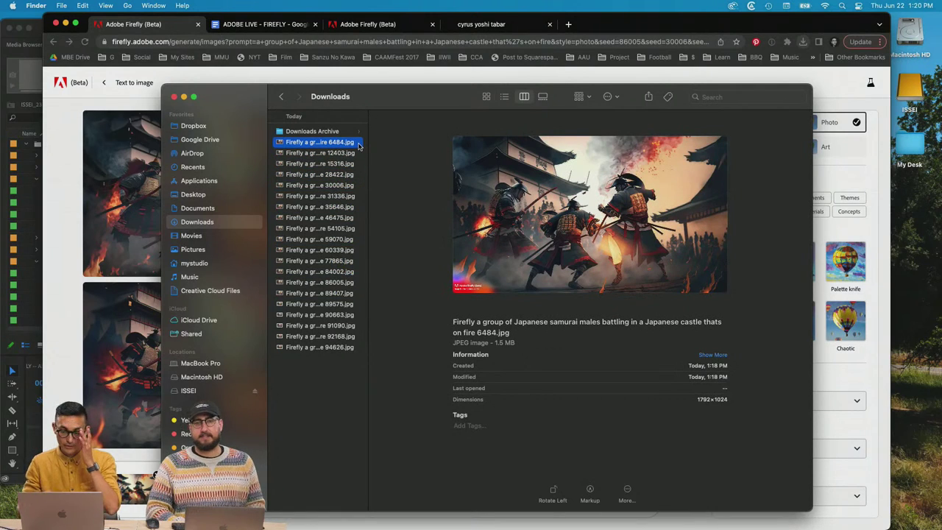
pyautogui.press('Down')
pyautogui.press('Down')
pyautogui.press('Down')
pyautogui.press('Down')
pyautogui.press('Down')
pyautogui.press('Down')
pyautogui.press('Down')
pyautogui.press('Down')
pyautogui.press('Down')
pyautogui.press('Down')
pyautogui.press('Down')
pyautogui.press('Down')
pyautogui.press('Down')
pyautogui.press('Down')
pyautogui.press('Down')
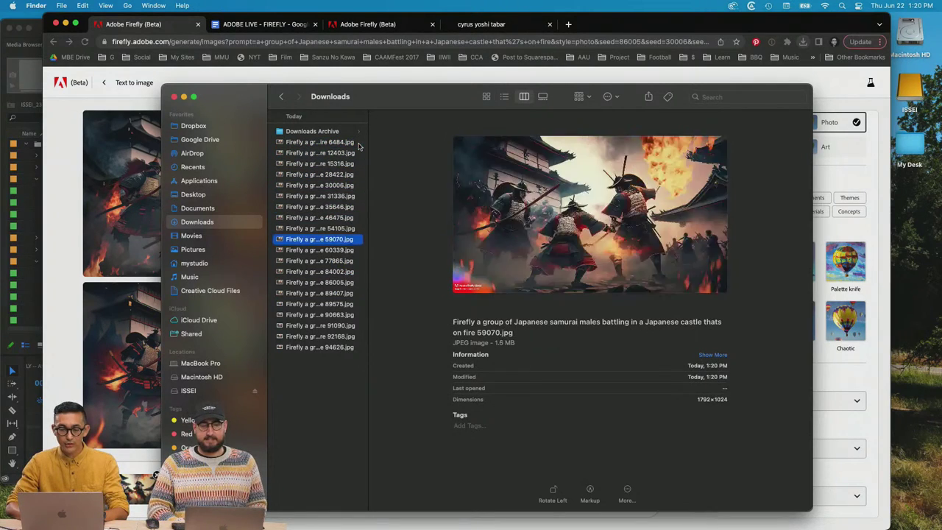
pyautogui.press('Up')
pyautogui.press('Up')
pyautogui.press('Up')
pyautogui.press('Up')
pyautogui.press('Up')
pyautogui.press('Up')
pyautogui.press('Up')
pyautogui.press('Up')
pyautogui.press('Up')
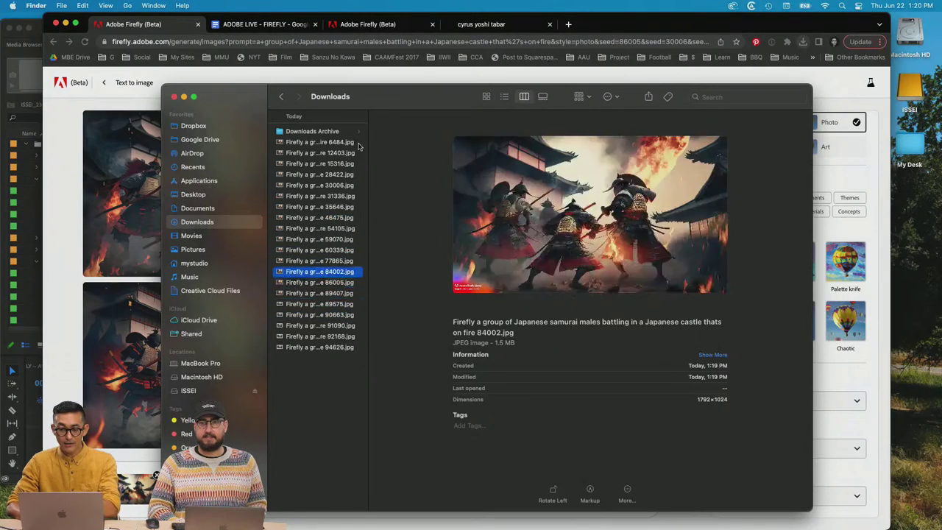
pyautogui.press('Up')
pyautogui.press('Up')
pyautogui.press('Up')
pyautogui.press('Up')
pyautogui.press('Up')
pyautogui.press('Up')
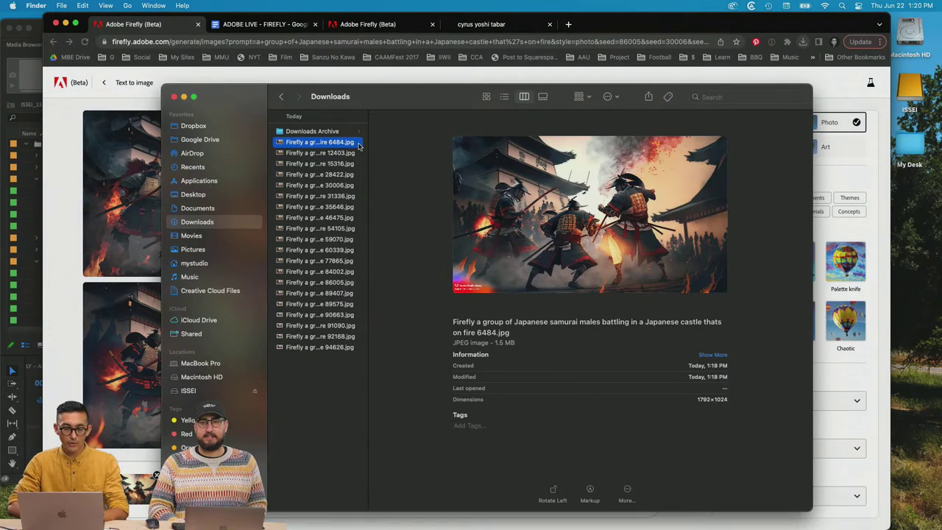
# Step: Group all downloaded Firefly samurai images, from 6484.jpg to 94626.jpg, into a new folder named ADOBELIVE DEMO
pyautogui.keyDown('shift'); pyautogui.click(344, 347); pyautogui.keyUp('shift')
pyautogui.rightClick(347, 291)
pyautogui.click(380, 296)
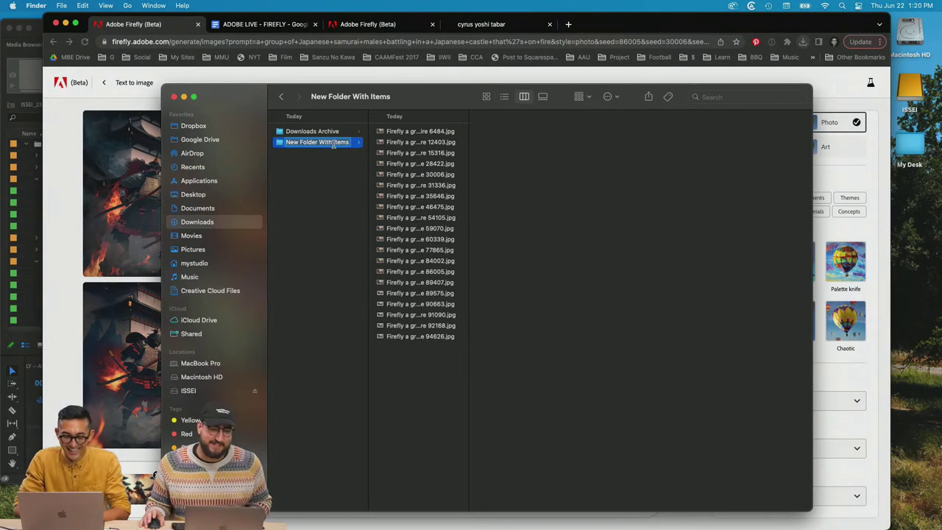
pyautogui.write('A')
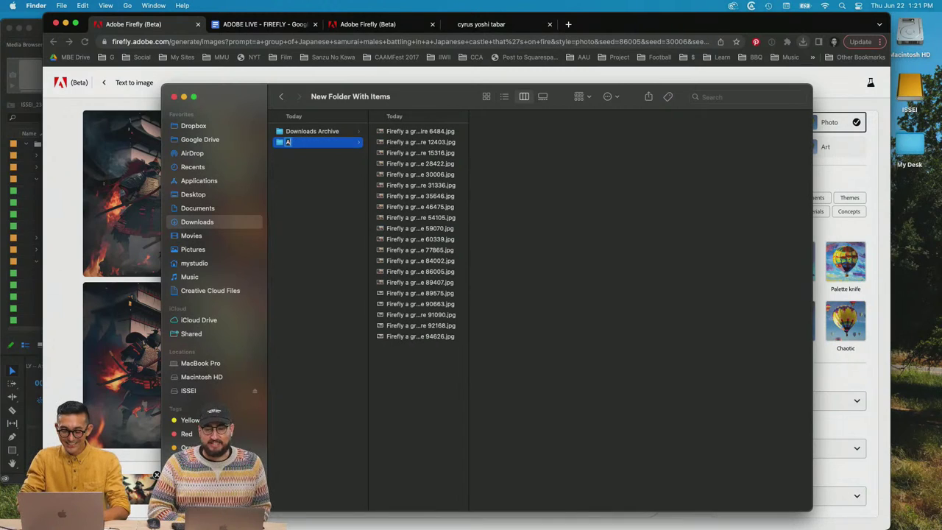
pyautogui.write('DOBELIVE DEMO')
pyautogui.press('Return')
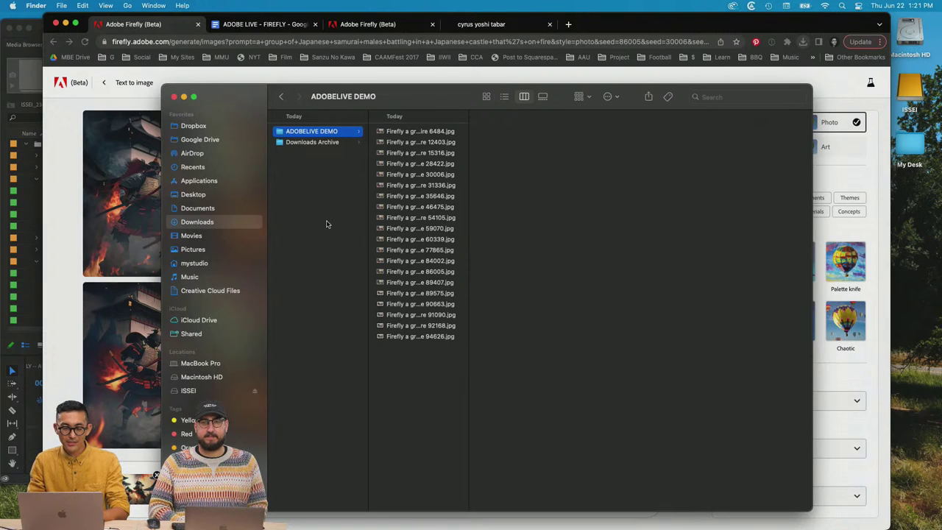
# Step: Switch to the ISSEI_230522 project in Premiere Pro and import the ADOBELIVE DEMO folder from Finder into the 02_Media bin
pyautogui.click(36, 33)
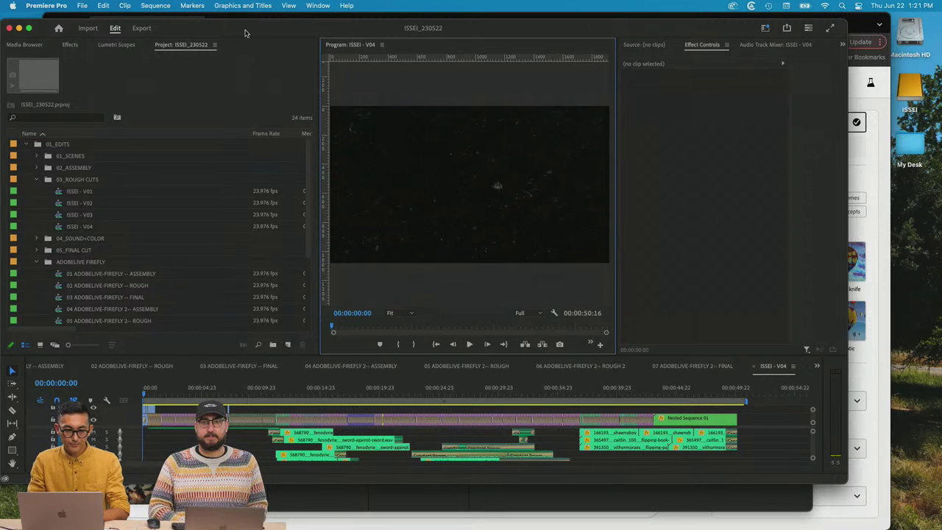
pyautogui.click(82, 5)
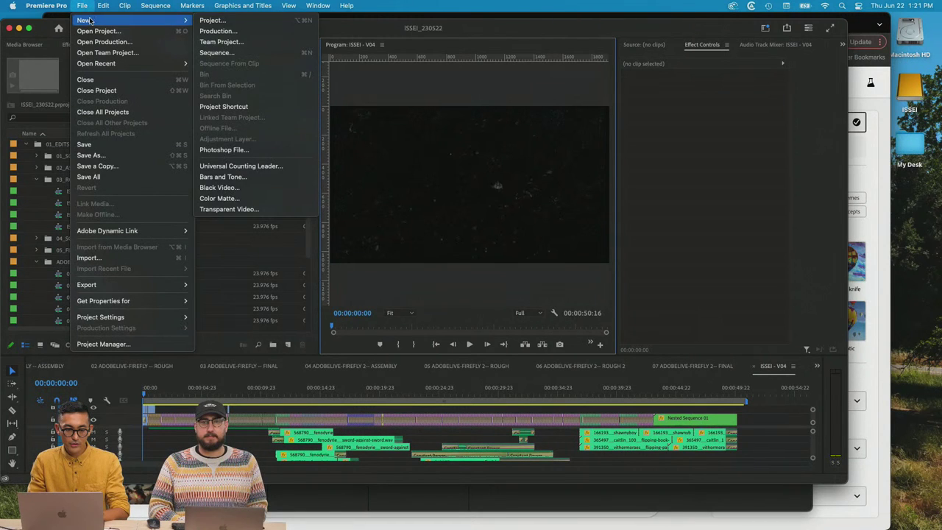
pyautogui.click(81, 5)
pyautogui.click(34, 145)
pyautogui.scroll(-3, 68, 266)
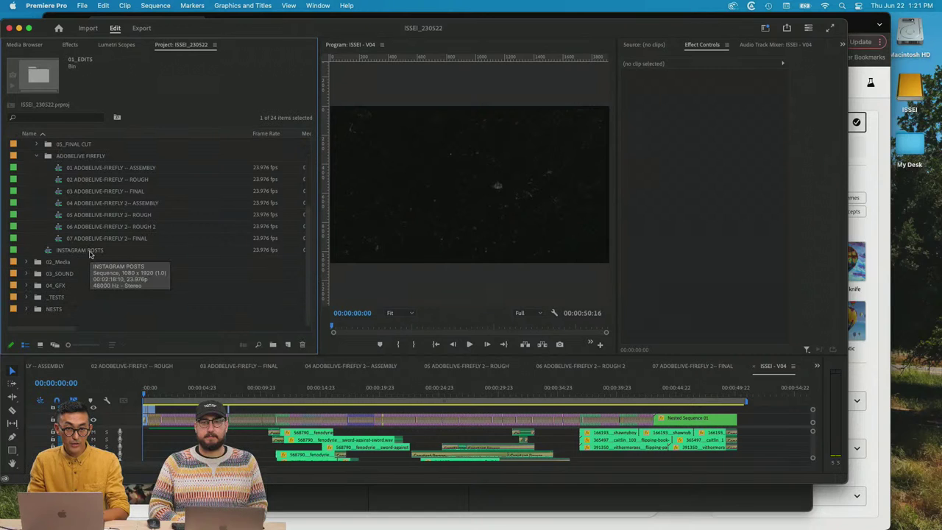
pyautogui.click(30, 263)
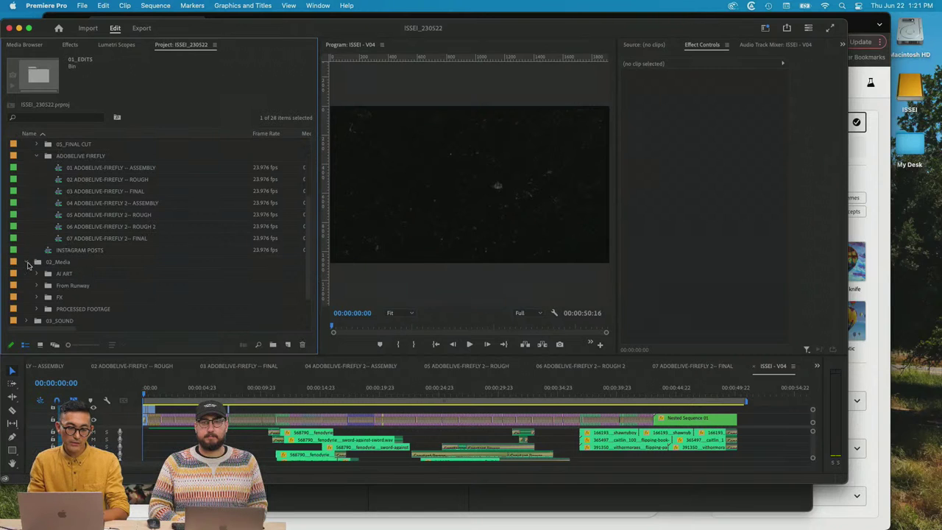
pyautogui.click(37, 265)
pyautogui.press('super+Tab')
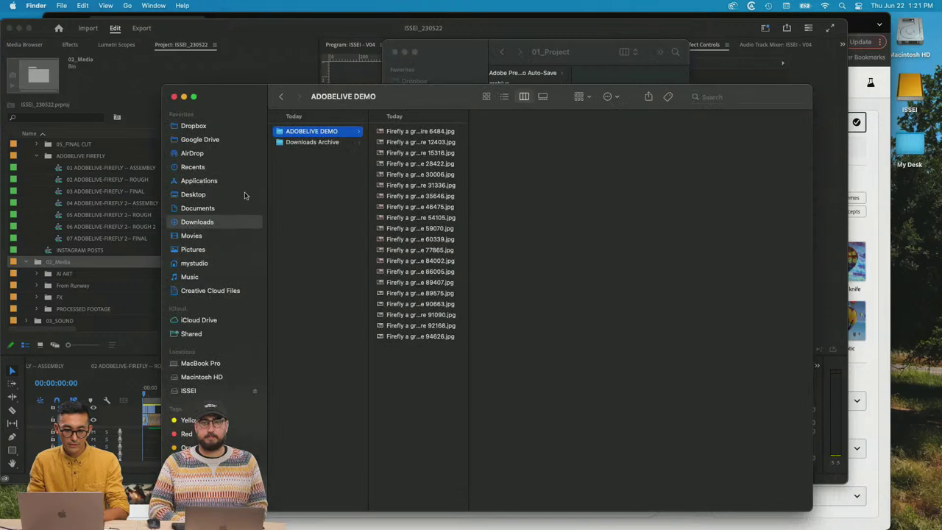
pyautogui.moveTo(280, 135); pyautogui.dragTo(49, 268)
# Step: Place all 20 imported Firefly samurai images on V1 of the 01 ADOBELIVE-FIREFLY -- ASSEMBLY sequence at 00:24:11:01, past the existing clips
pyautogui.click(38, 276)
pyautogui.click(61, 287)
pyautogui.scroll(-5, 61, 292)
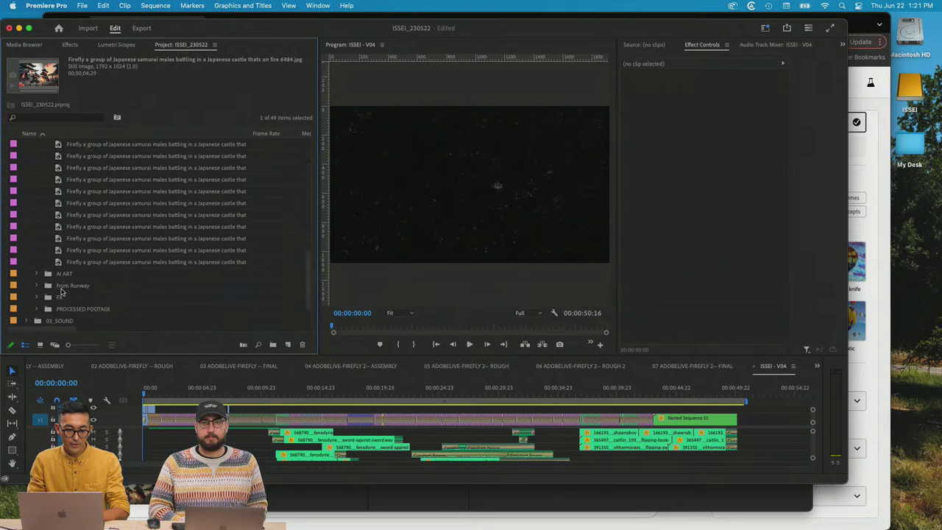
pyautogui.keyDown('shift'); pyautogui.click(63, 263); pyautogui.keyUp('shift')
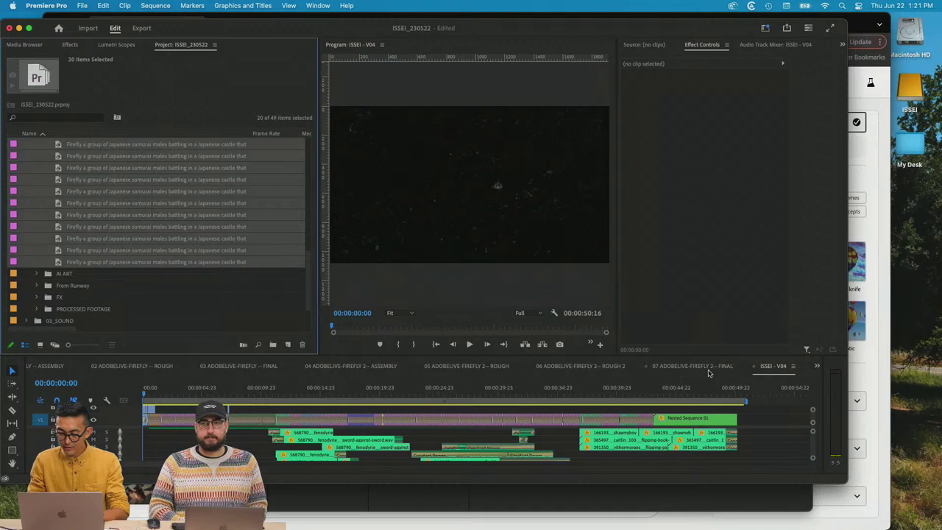
pyautogui.click(53, 366)
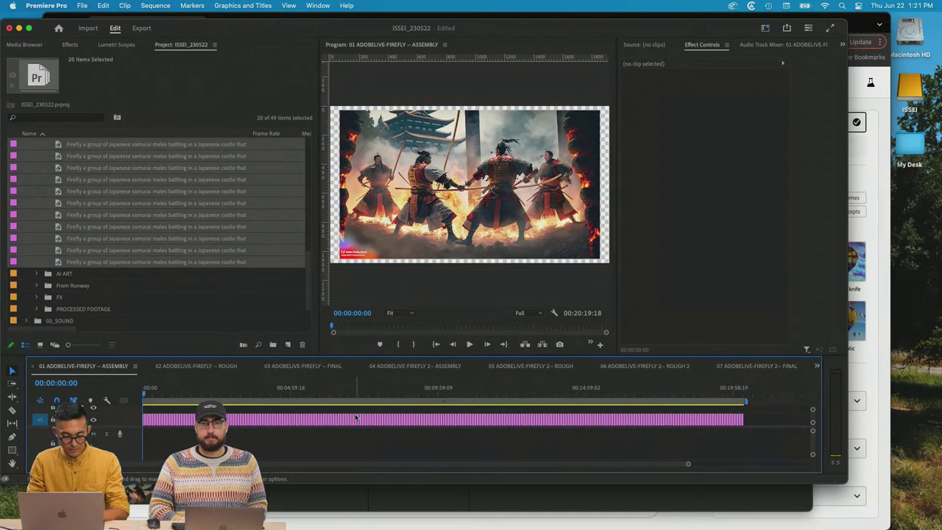
pyautogui.click(630, 397)
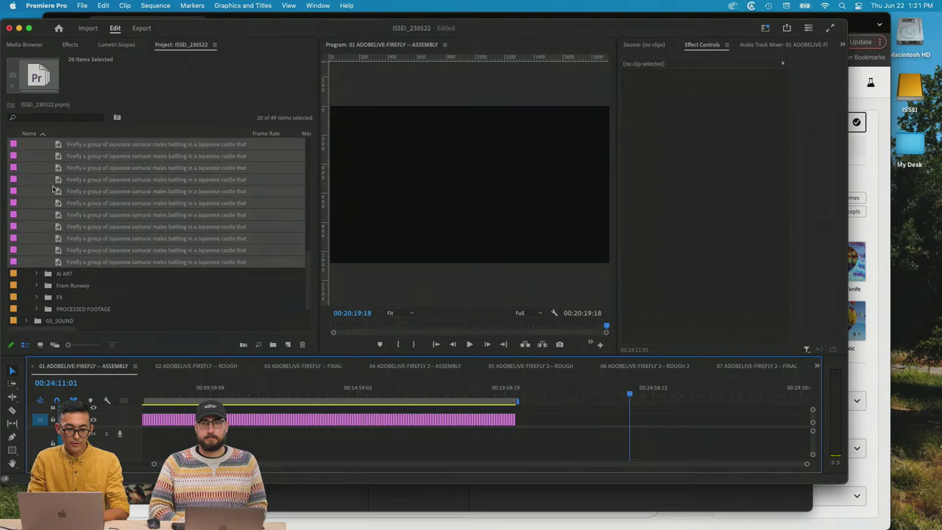
pyautogui.moveTo(57, 183)
pyautogui.mouseDown()
pyautogui.moveTo(120, 221)
pyautogui.moveTo(660, 425)
pyautogui.mouseUp()
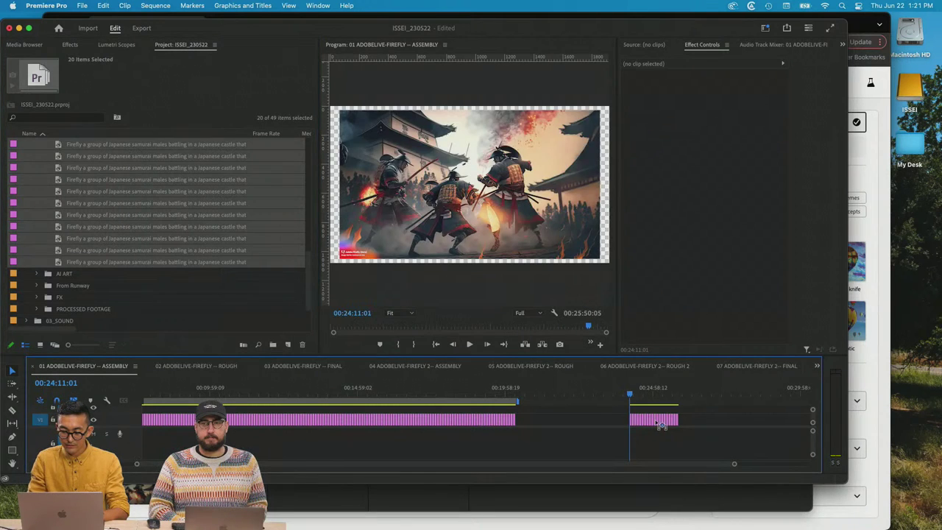
# Step: Set the duration of all newly placed samurai clips to 00:00:00:02, with Ripple Edit, Shifting Trailing Clips enabled
pyautogui.scroll(5, 660, 425)
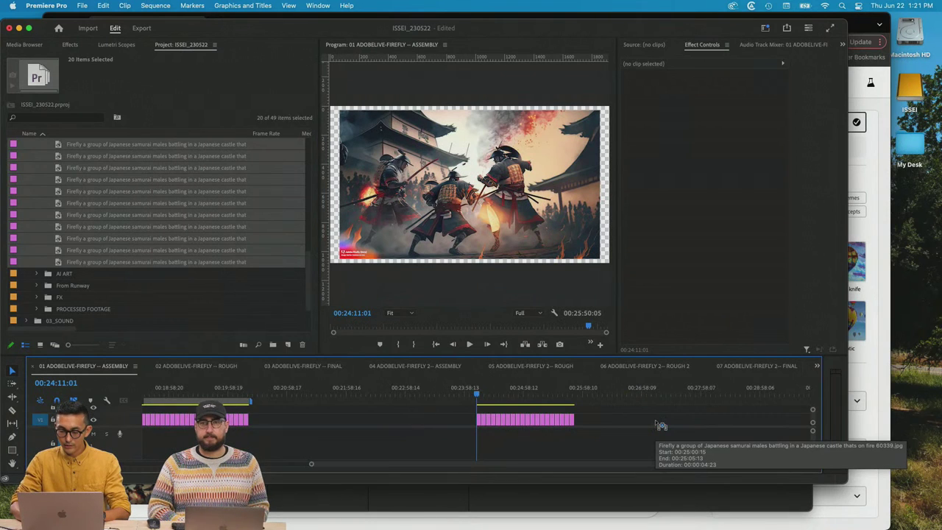
pyautogui.hscroll(2, 657, 423)
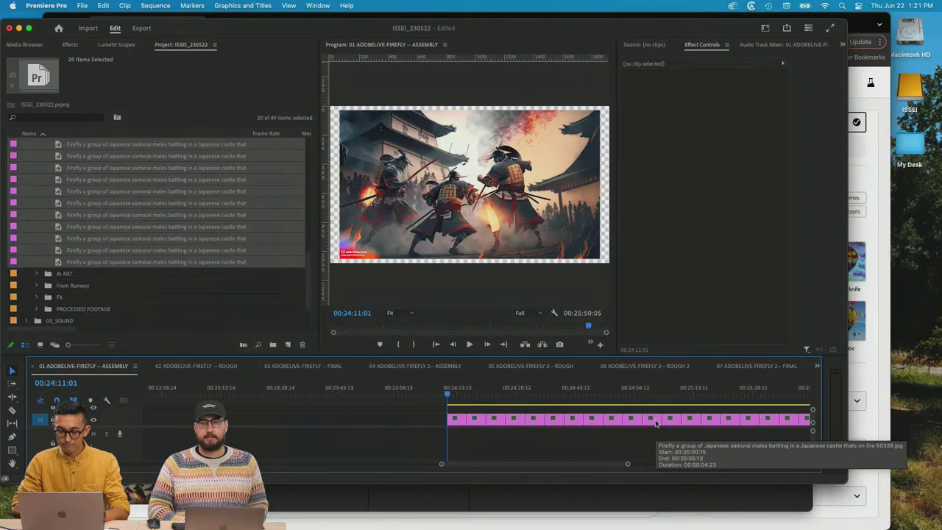
pyautogui.hscroll(2, 658, 423)
pyautogui.moveTo(431, 390); pyautogui.dragTo(407, 394)
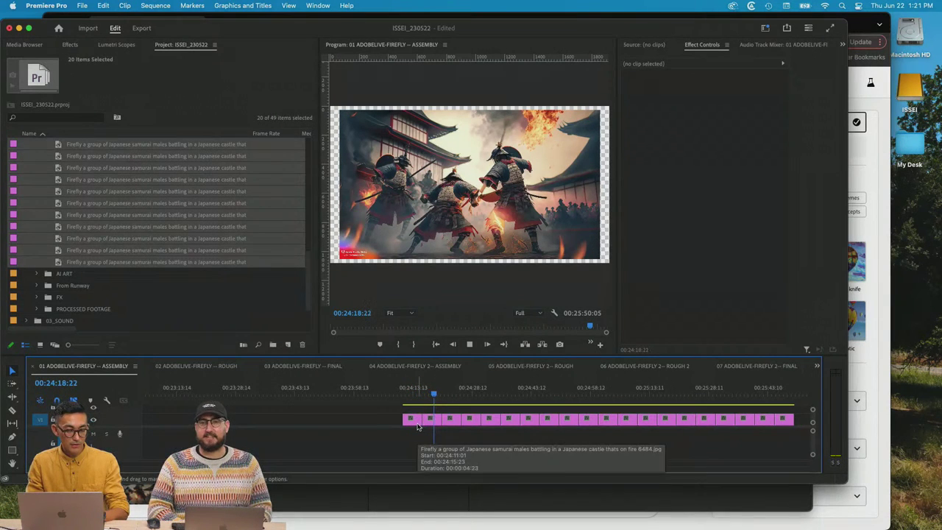
pyautogui.moveTo(386, 414); pyautogui.dragTo(751, 431)
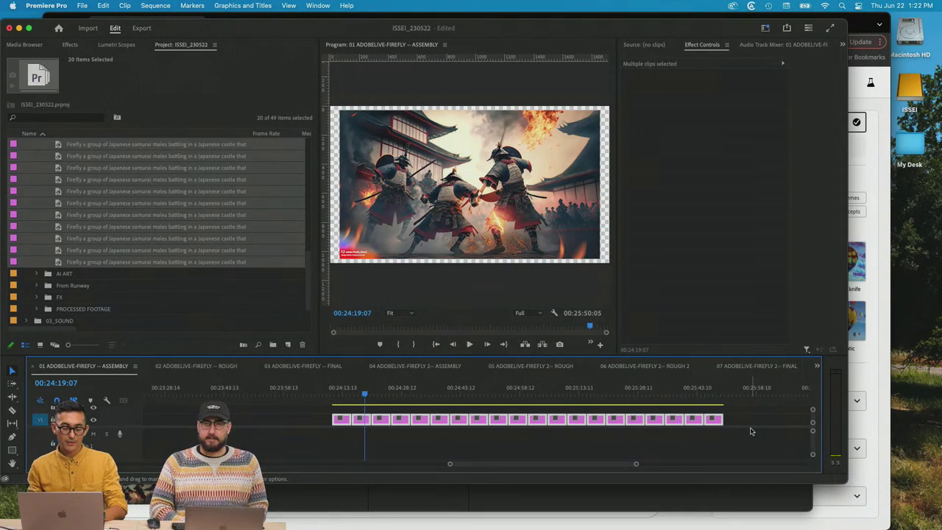
pyautogui.press('super+r')
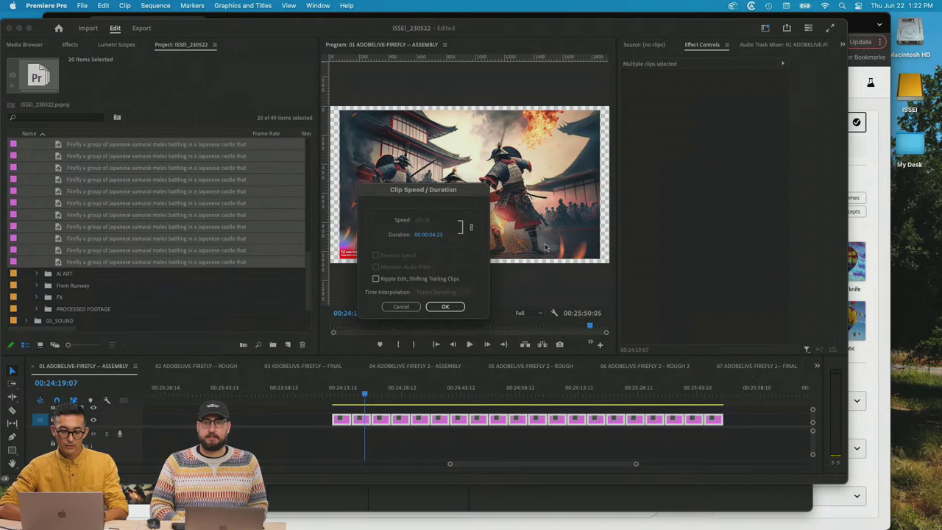
pyautogui.click(436, 234)
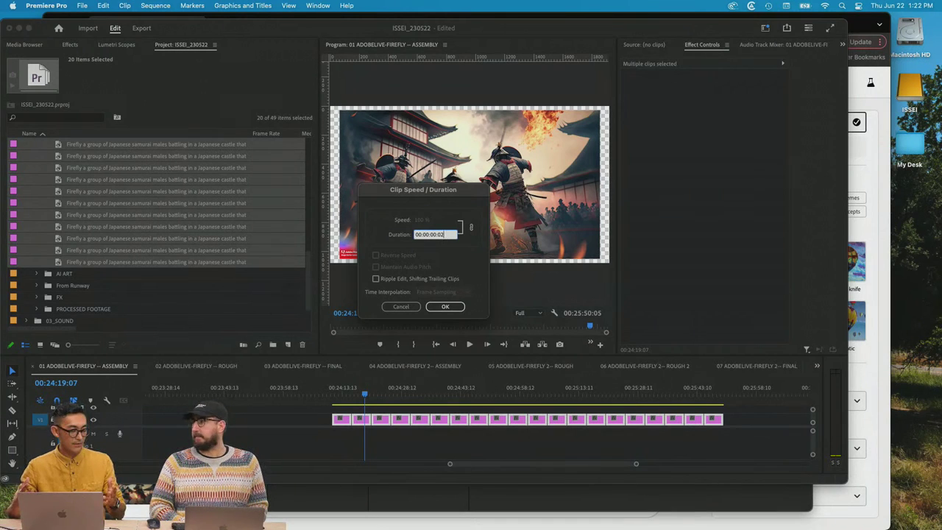
pyautogui.click(375, 279)
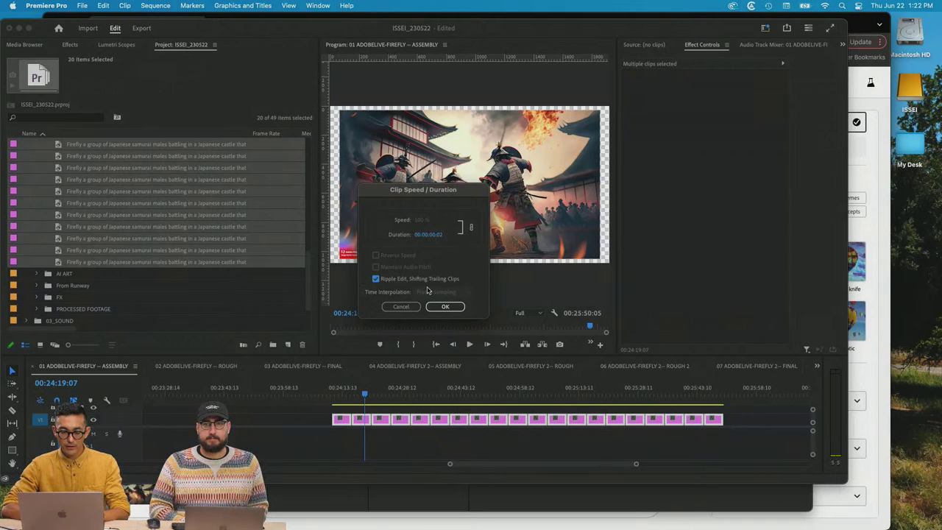
pyautogui.click(446, 307)
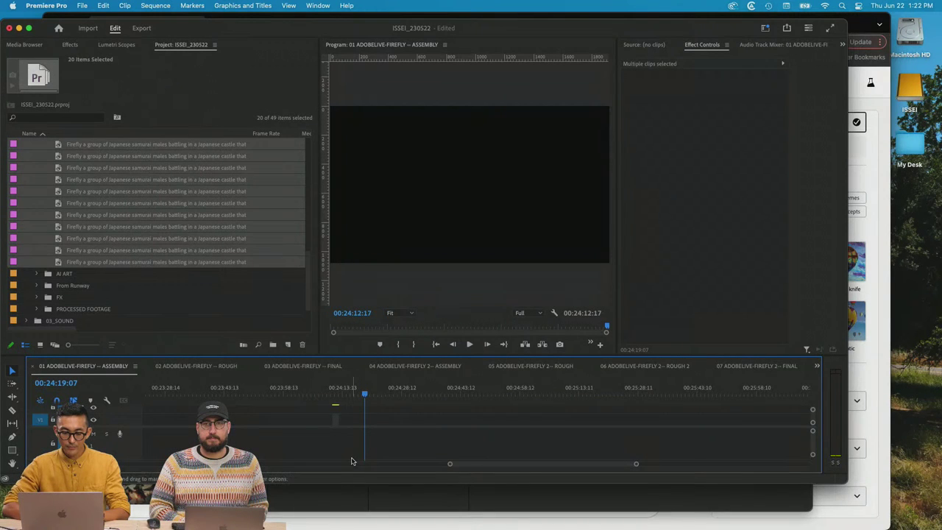
# Step: Enlarge the Premiere Pro window to full screen and play back the run of two-frame samurai clips from 00:24:11:01
pyautogui.click(336, 394)
pyautogui.press('=')
pyautogui.press('=')
pyautogui.press('=')
pyautogui.press('=')
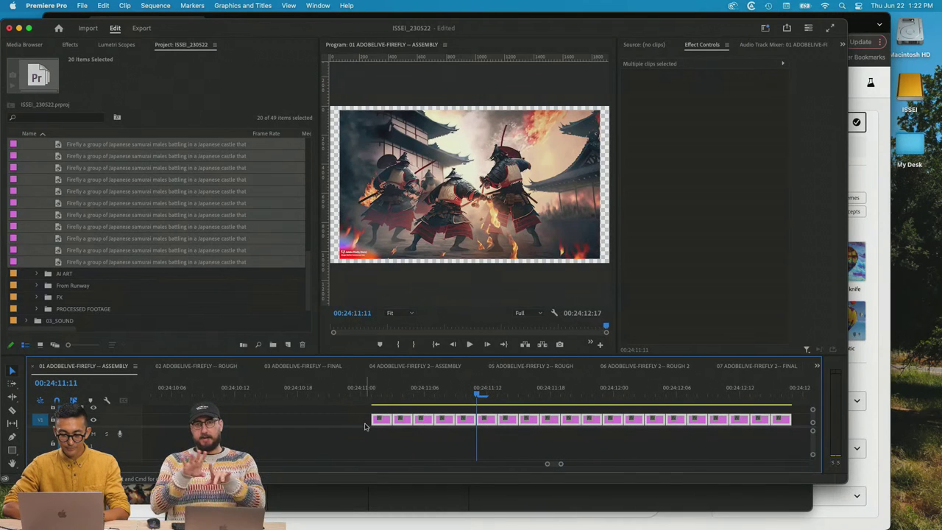
pyautogui.click(29, 28)
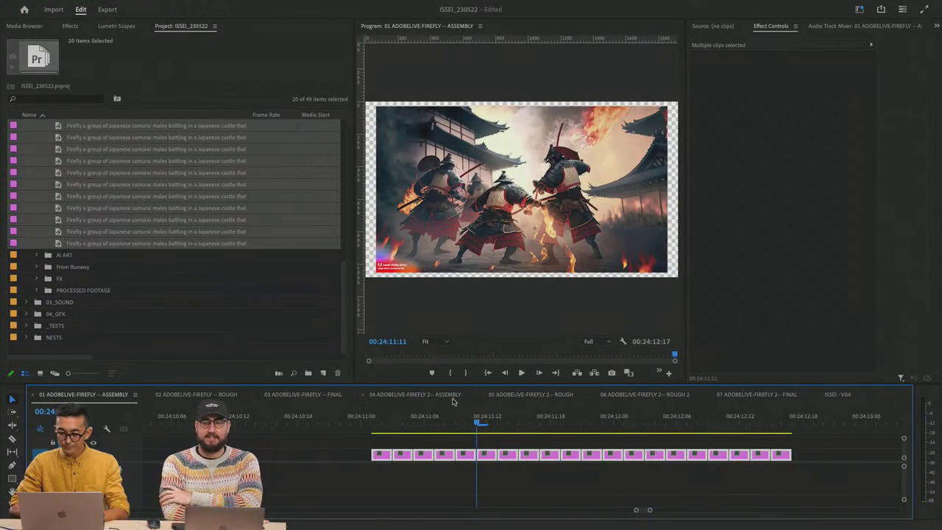
pyautogui.moveTo(430, 420); pyautogui.dragTo(374, 425)
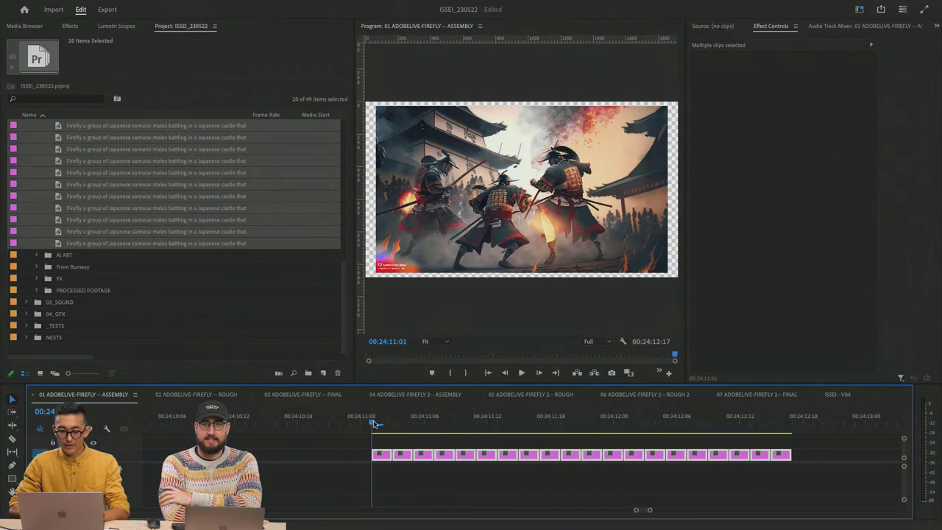
pyautogui.press('space')
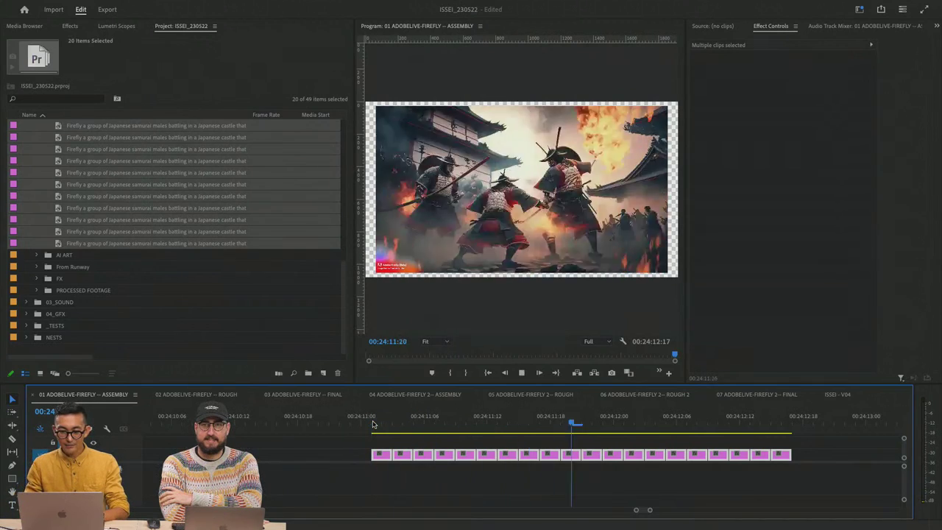
pyautogui.press('space')
pyautogui.click(390, 422)
pyautogui.moveTo(390, 422); pyautogui.dragTo(374, 423)
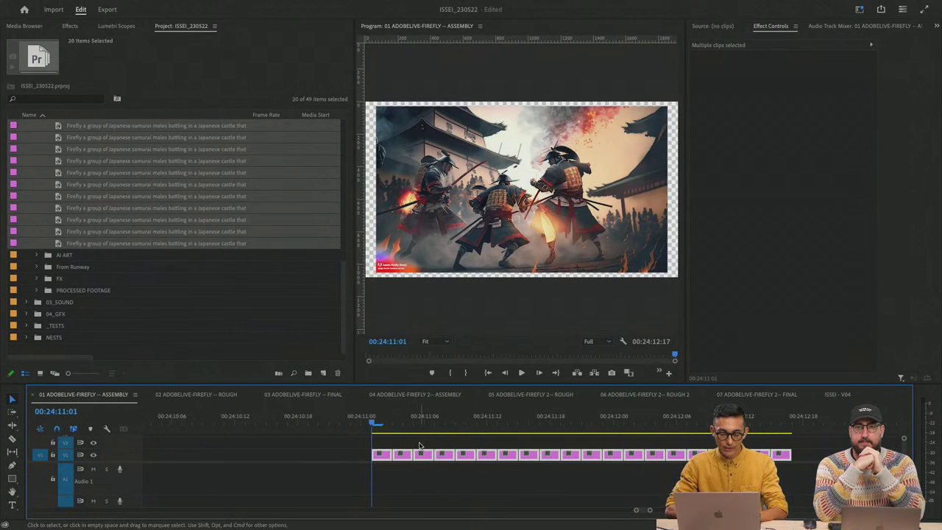
# Step: Scale the first samurai clip to 109 so that it fills the frame
pyautogui.click(381, 454)
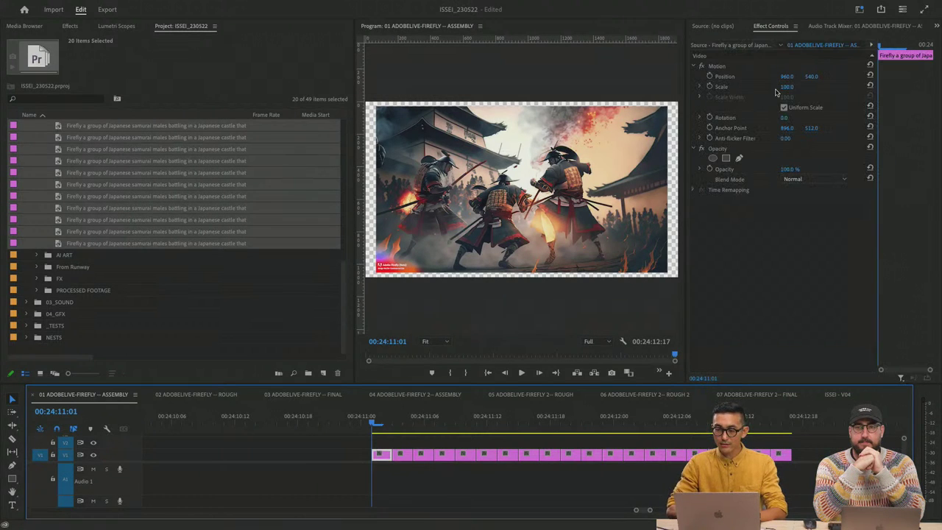
pyautogui.click(787, 87)
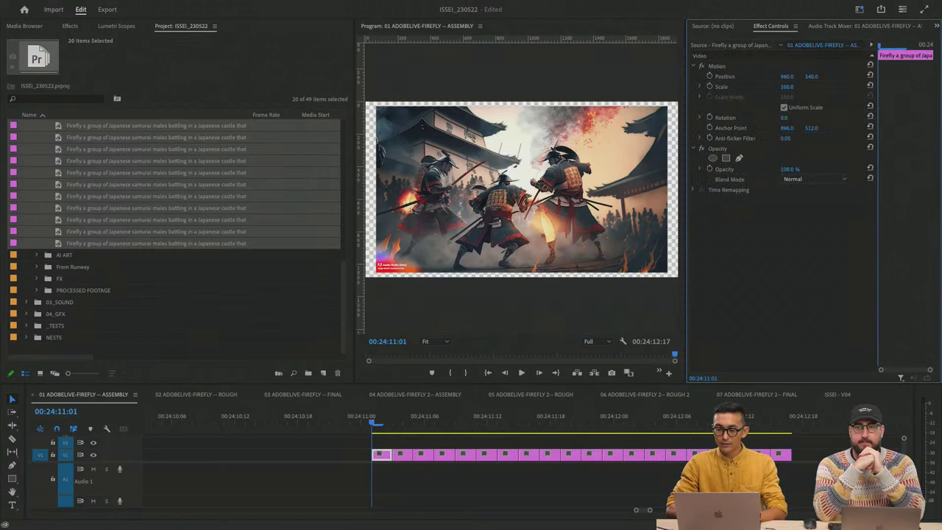
pyautogui.write('108')
pyautogui.press('Return')
pyautogui.press('Up')
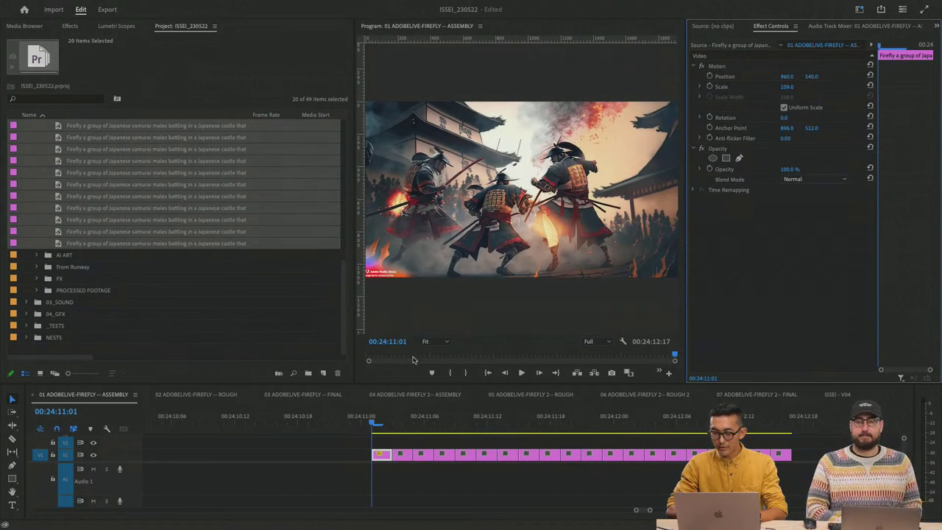
# Step: Copy the first clip's Motion attributes and paste them onto the whole run of samurai clips
pyautogui.click(390, 457)
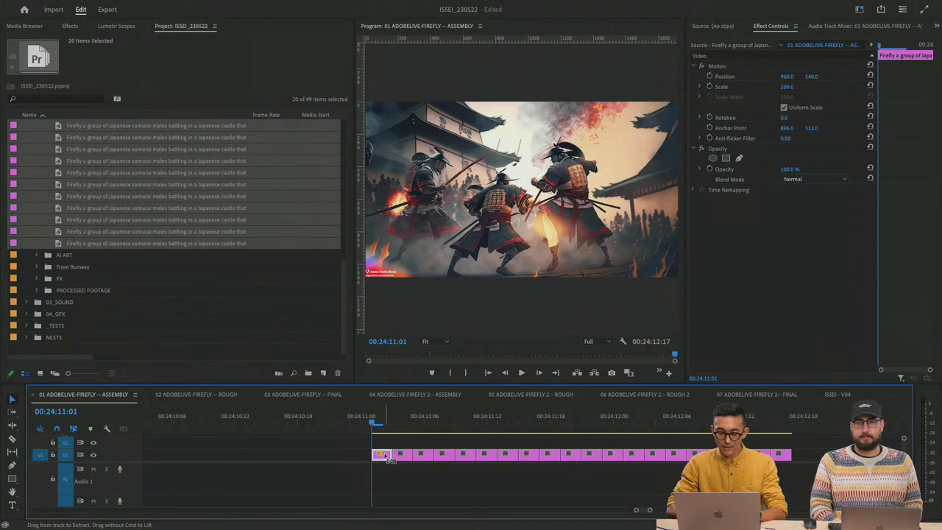
pyautogui.moveTo(806, 458); pyautogui.dragTo(382, 461)
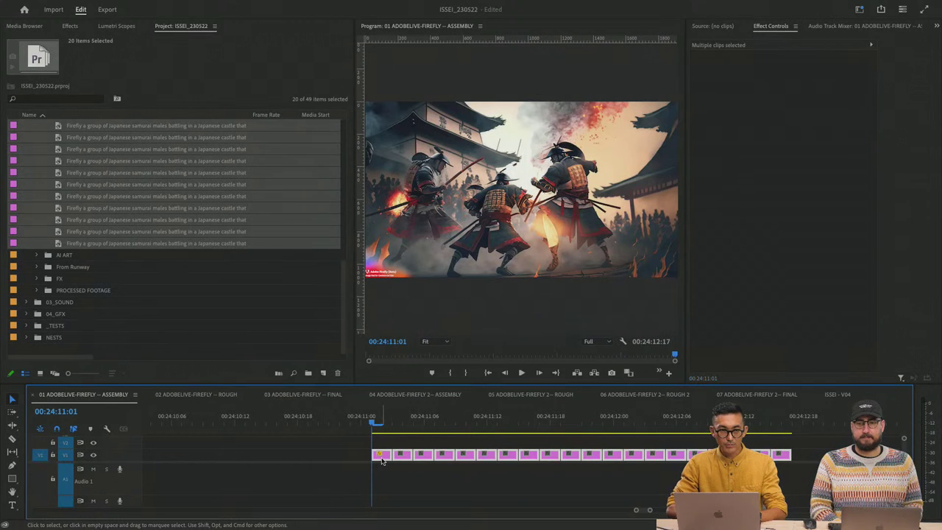
pyautogui.rightClick(407, 460)
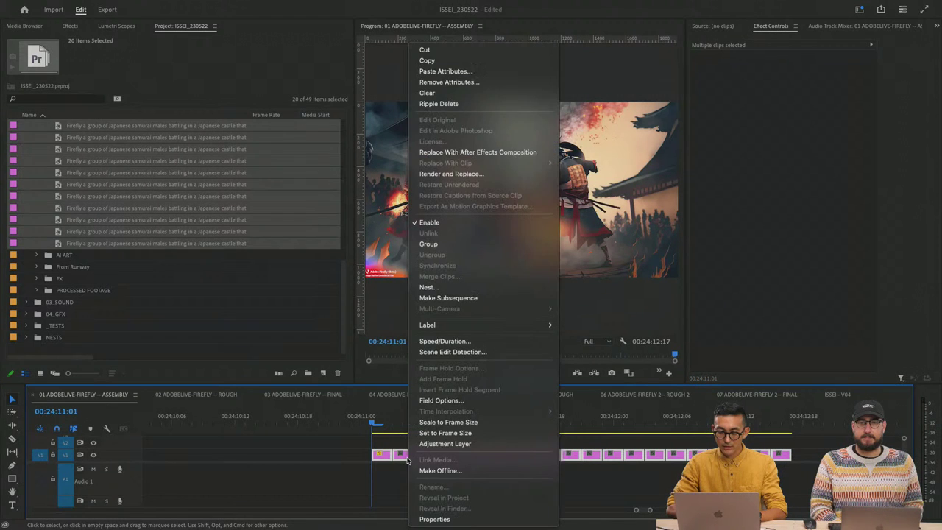
pyautogui.click(463, 71)
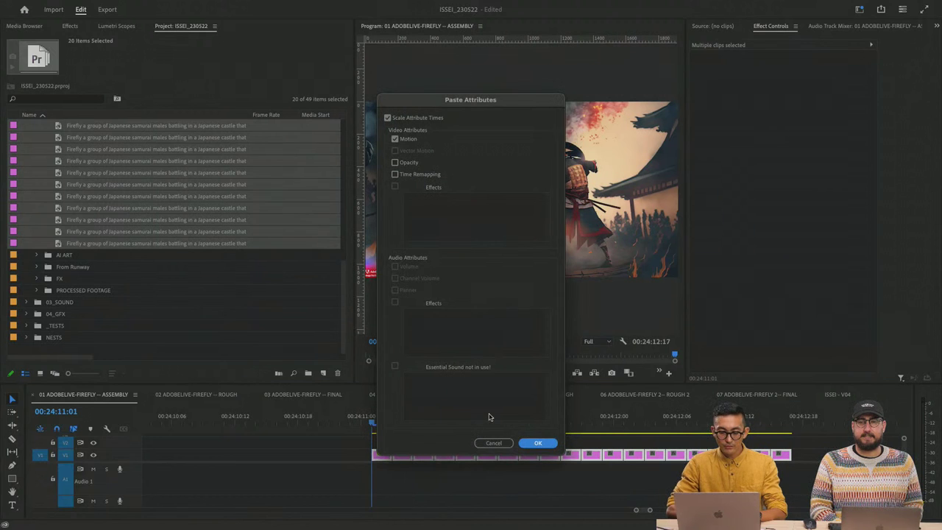
pyautogui.click(536, 443)
# Step: Scrub through the rescaled clips, inspect the seventh clip at 00:24:11:13, and return the playhead to the start of the run
pyautogui.moveTo(391, 419)
pyautogui.mouseDown()
pyautogui.moveTo(699, 400)
pyautogui.moveTo(375, 424)
pyautogui.mouseUp()
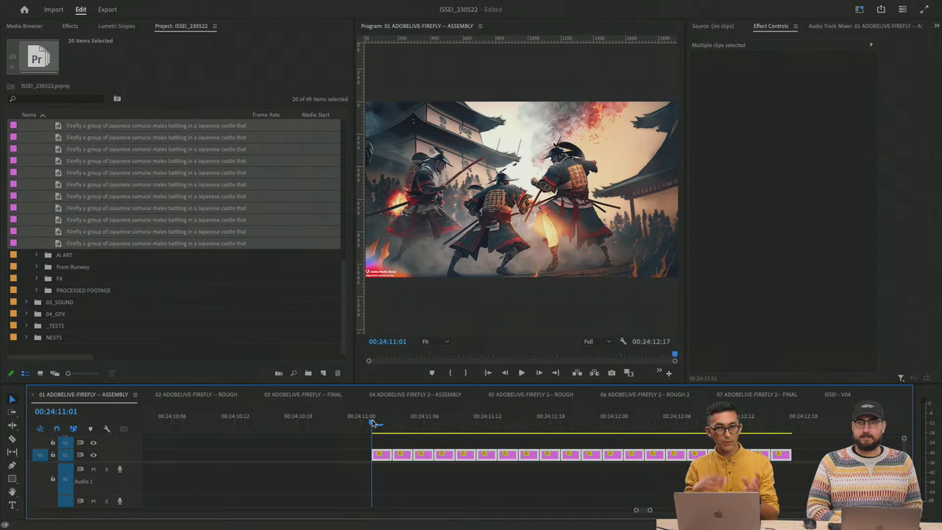
pyautogui.moveTo(373, 424); pyautogui.dragTo(497, 424)
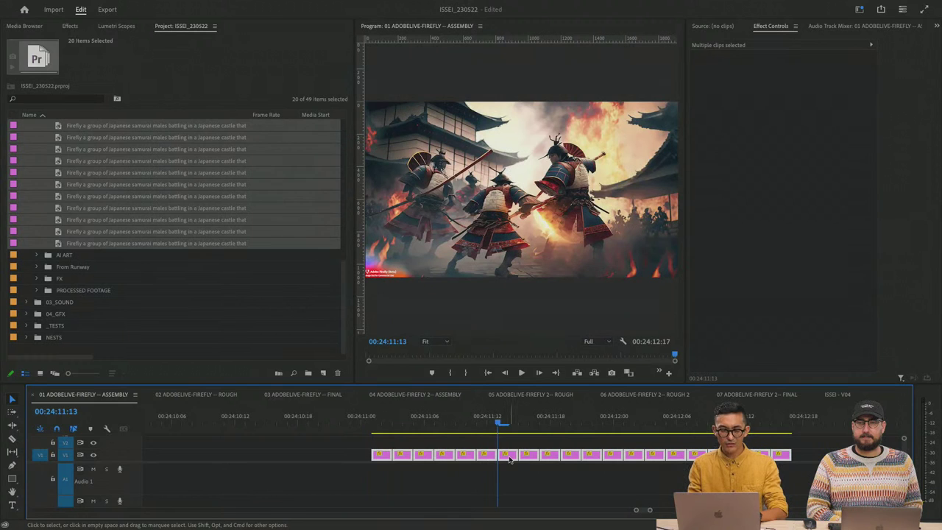
pyautogui.click(510, 455)
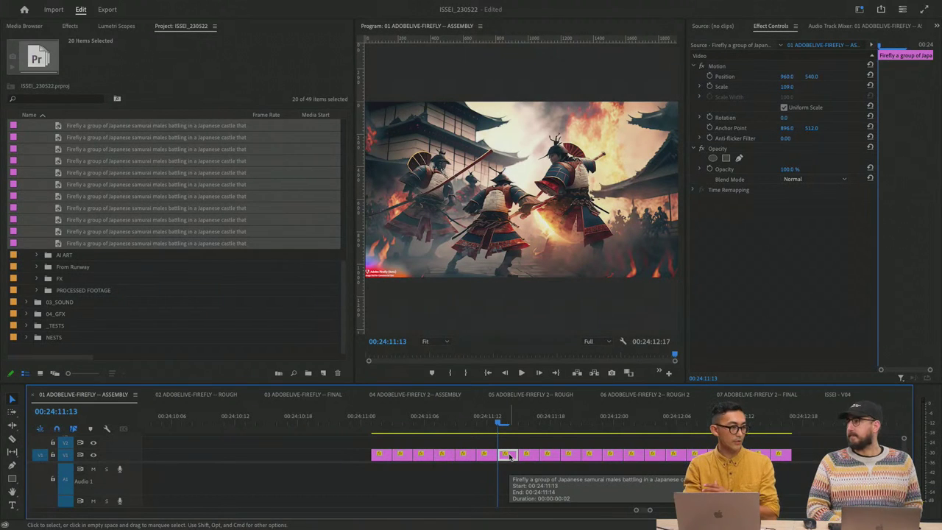
pyautogui.press('super+Tab')
pyautogui.press('super+Tab')
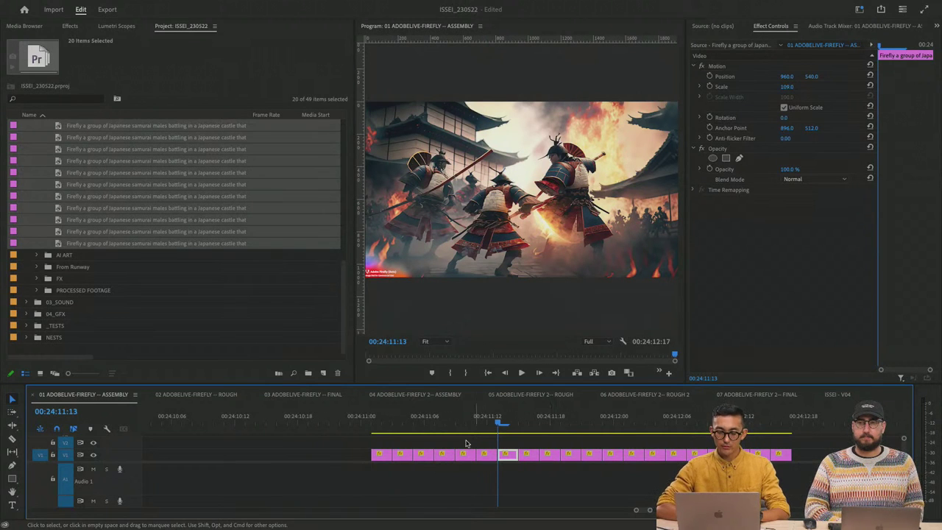
pyautogui.click(383, 423)
pyautogui.moveTo(383, 423); pyautogui.dragTo(374, 425)
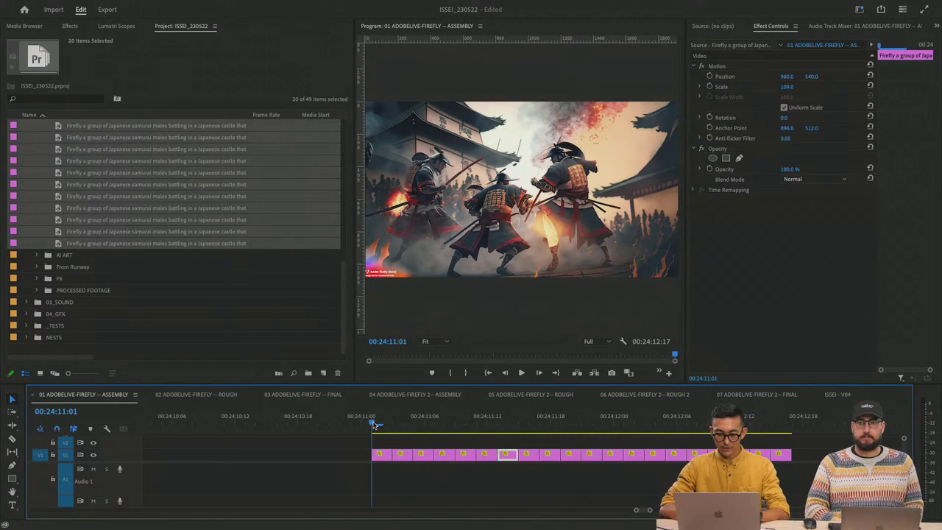
# Step: Play back the rescaled samurai clips twice from 00:24:11:01 and return the playhead to the start of the run
pyautogui.press('space')
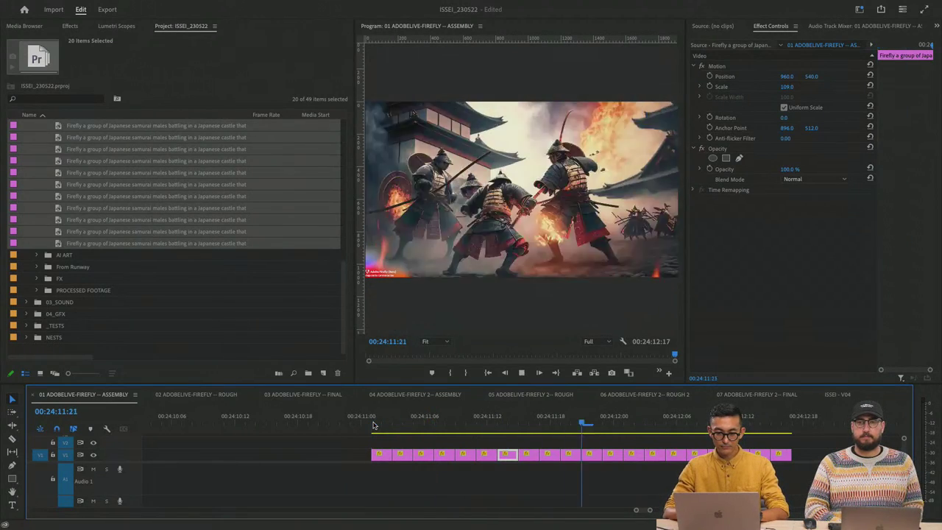
pyautogui.click(373, 425)
pyautogui.press('space')
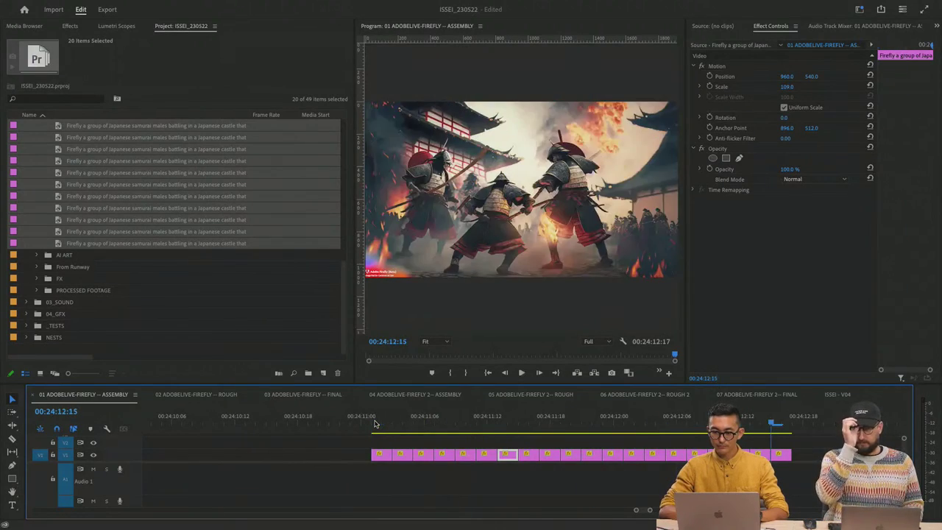
pyautogui.click(374, 424)
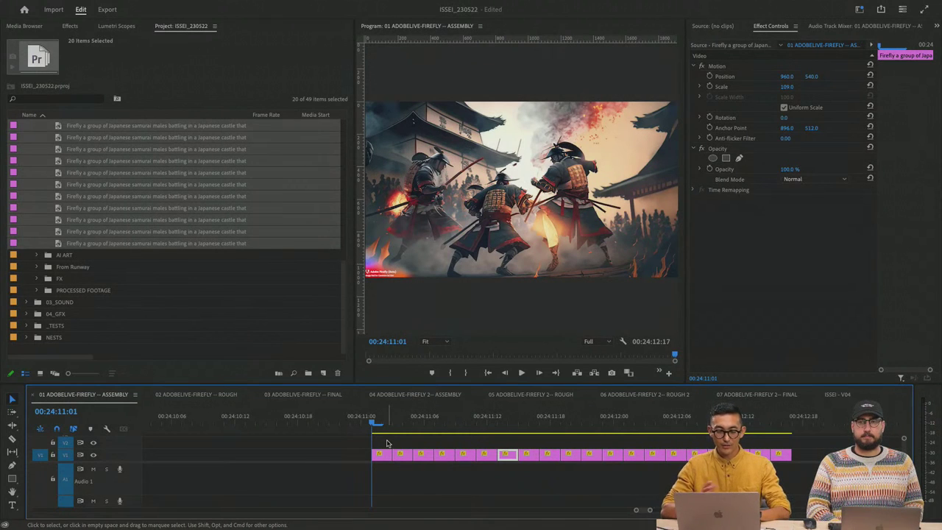
# Step: Apply the Cross Dissolve video transition to all the samurai clips from 00:24:11:01 onward
pyautogui.moveTo(387, 442); pyautogui.dragTo(801, 472)
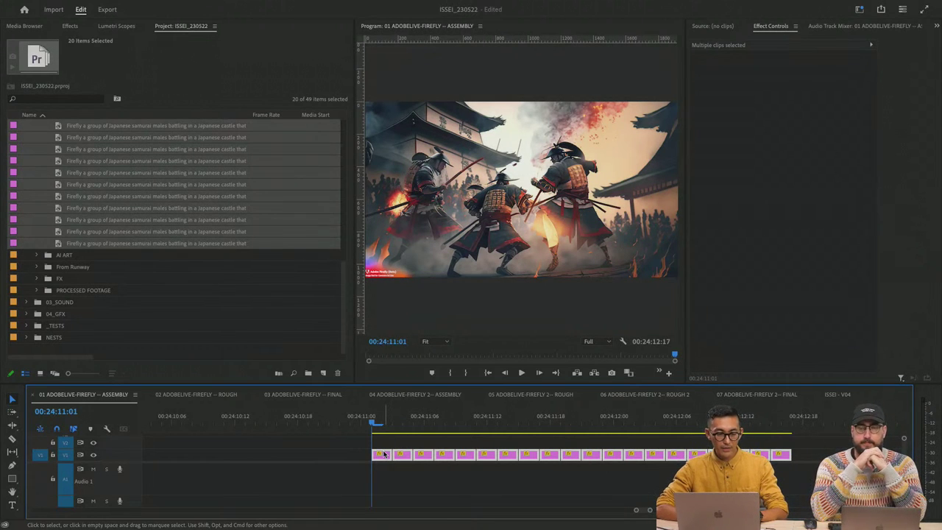
pyautogui.click(70, 27)
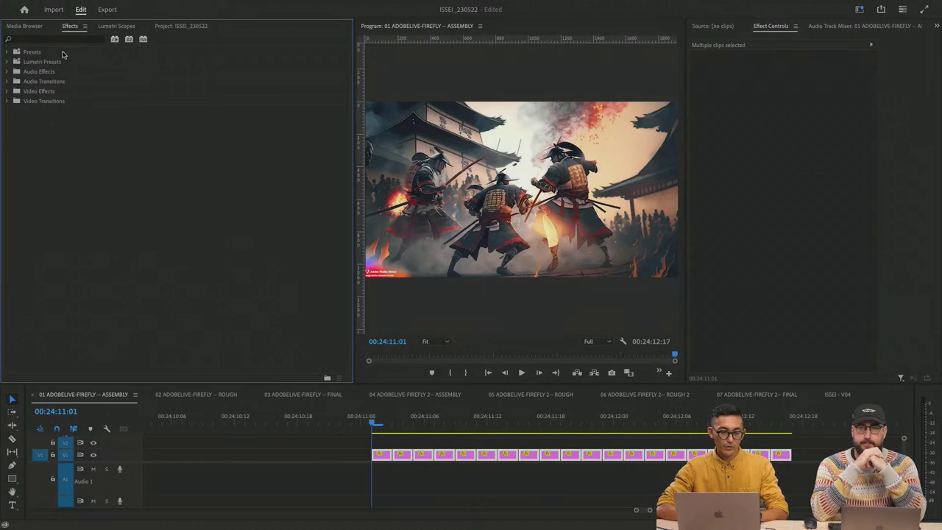
pyautogui.click(8, 100)
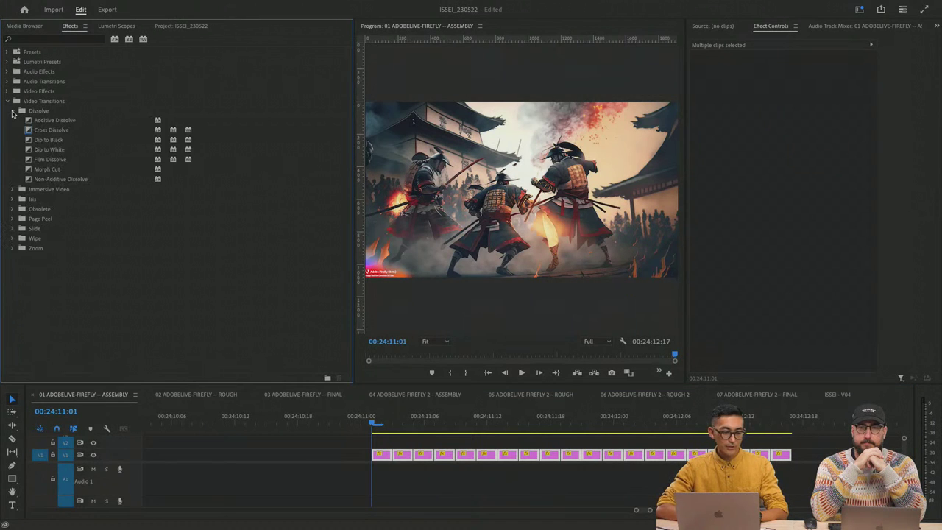
pyautogui.click(27, 130)
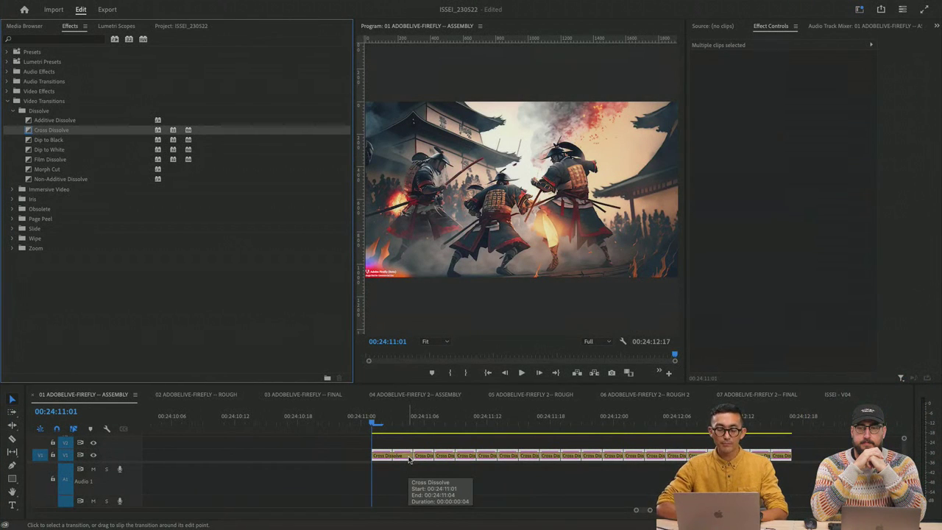
# Step: Enlarge the timeline area of the 01 ADOBELIVE-FIREFLY -- ASSEMBLY sequence and heighten its Video 1 track to show the dissolves
pyautogui.click(449, 393)
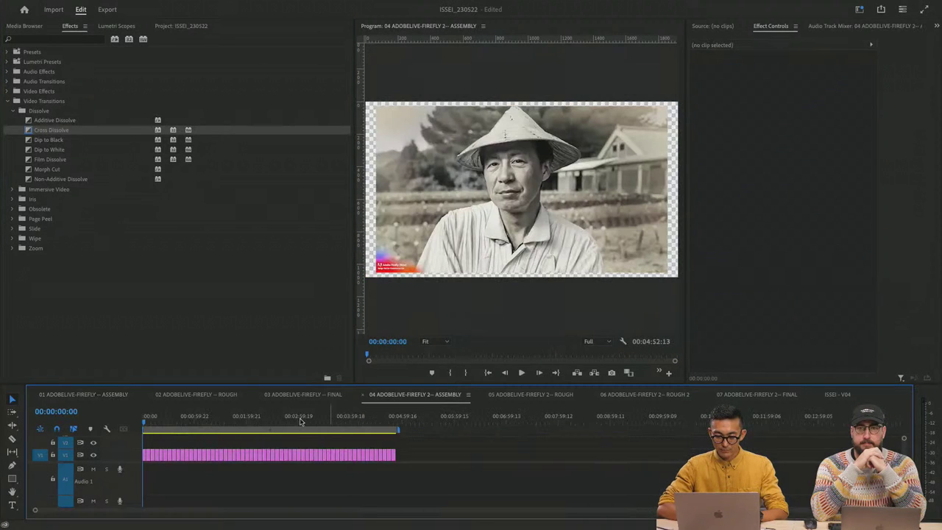
pyautogui.click(114, 397)
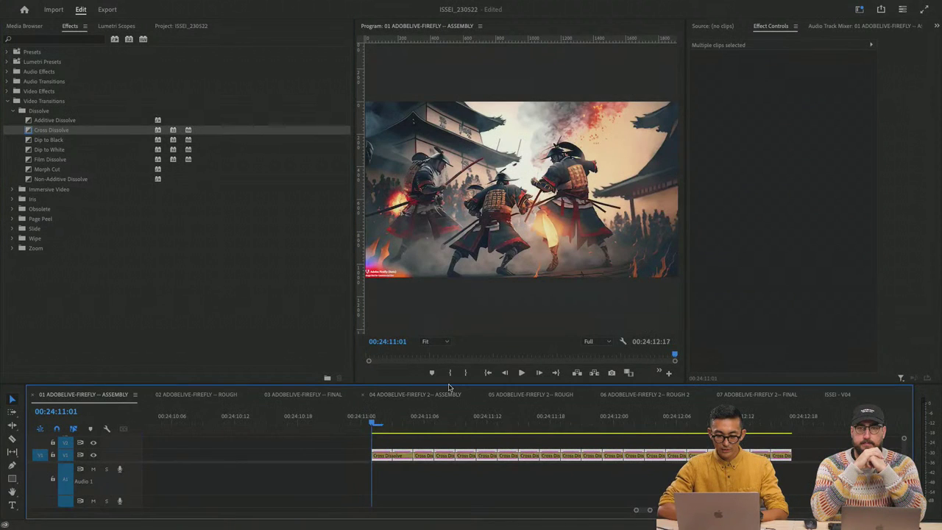
pyautogui.moveTo(449, 385); pyautogui.dragTo(435, 308)
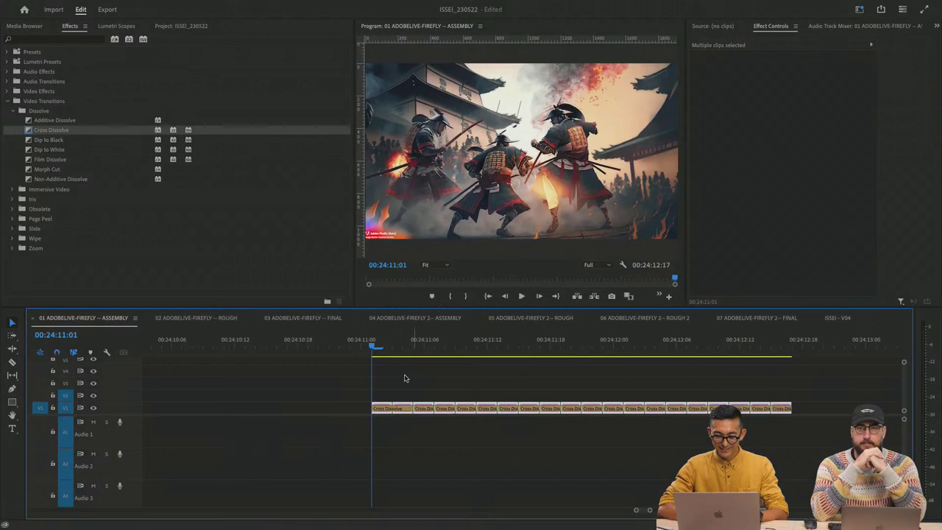
pyautogui.scroll(5, 384, 407)
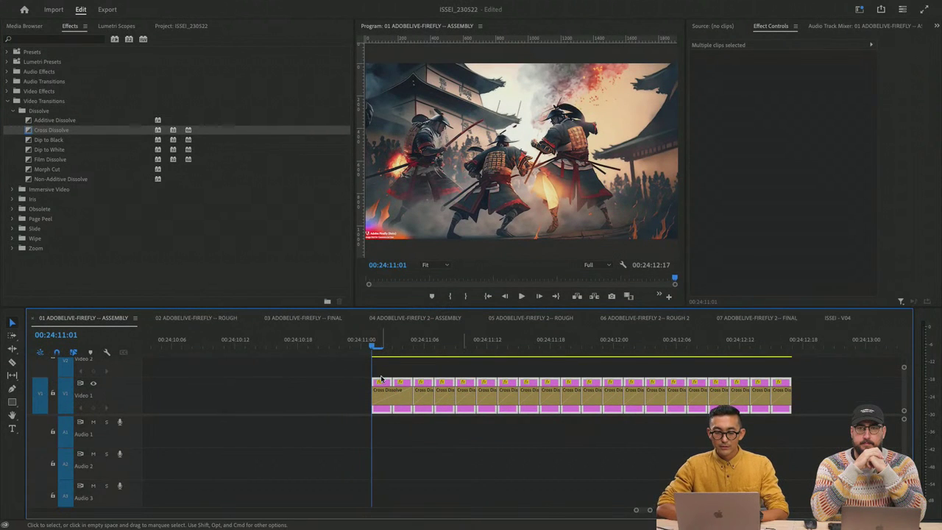
# Step: Play the sequence and locate the cross-dissolved samurai clips again beyond the end of the main assembly
pyautogui.press('space')
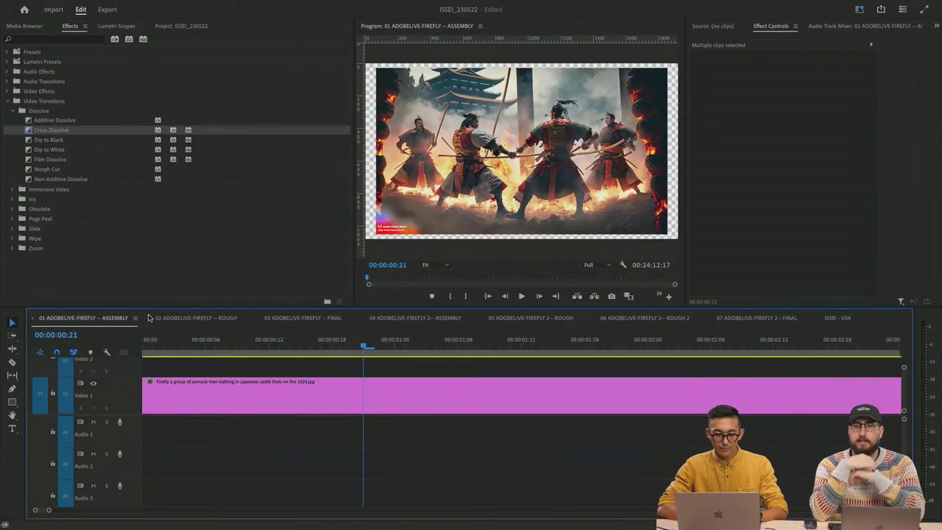
pyautogui.press('-')
pyautogui.press('-')
pyautogui.press('-')
pyautogui.press('-')
pyautogui.press('-')
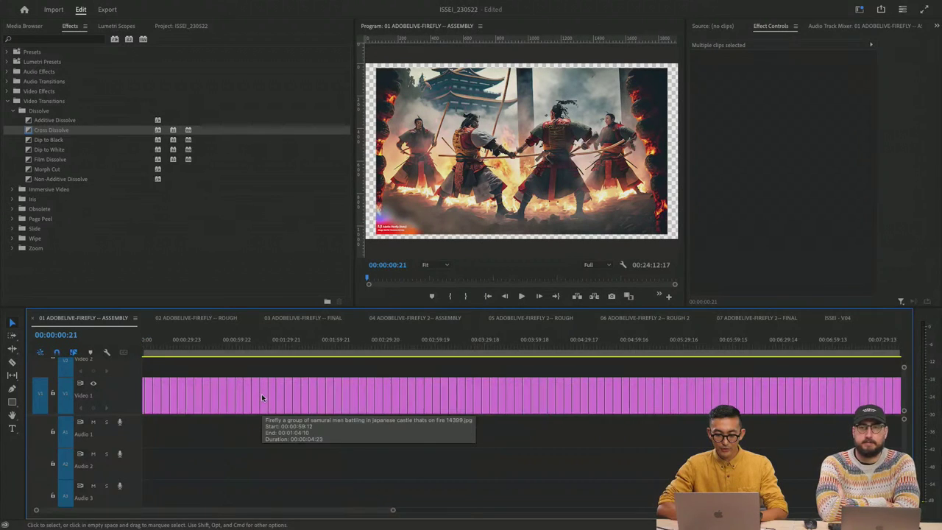
pyautogui.press('-')
pyautogui.press('-')
pyautogui.click(678, 350)
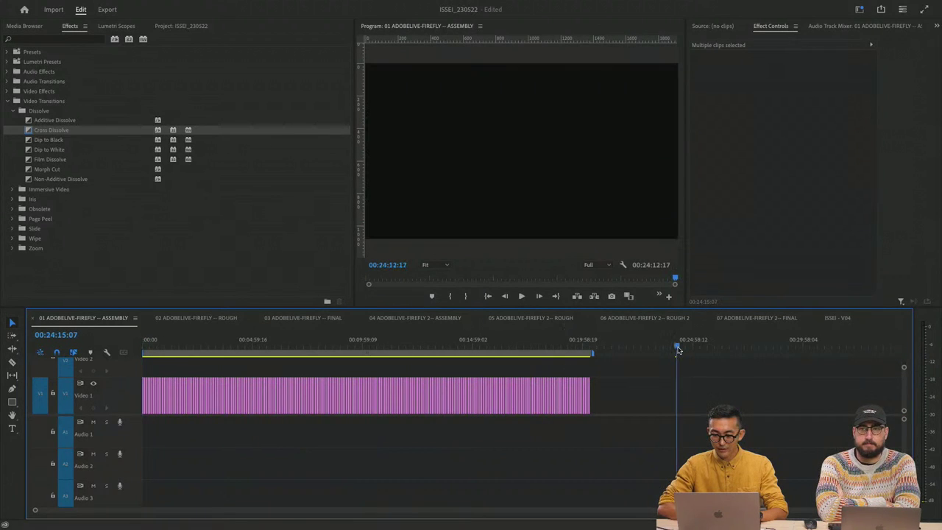
pyautogui.press('=')
pyautogui.press('=')
pyautogui.press('=')
pyautogui.press('=')
pyautogui.press('=')
pyautogui.press('=')
pyautogui.press('=')
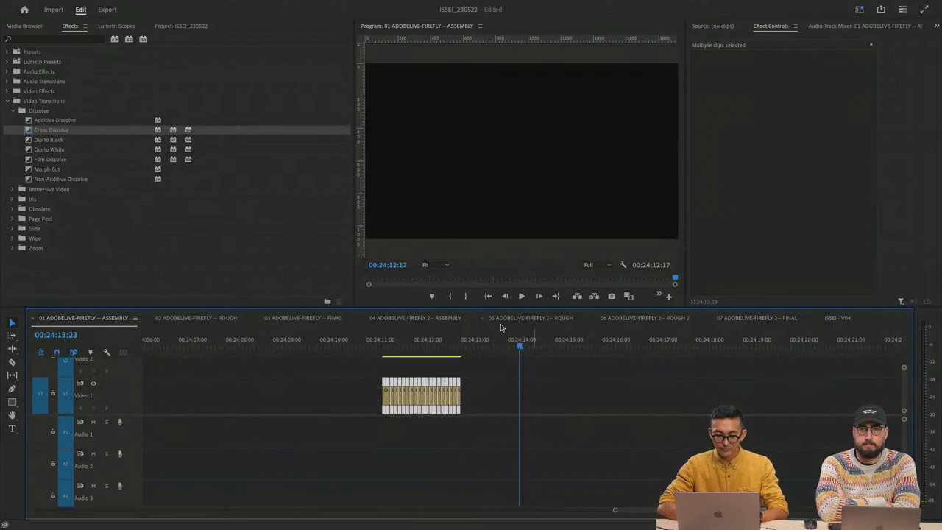
# Step: Inspect the settings of the first Cross Dissolve in the run and place the playhead at 00:24:11:01
pyautogui.moveTo(401, 346)
pyautogui.mouseDown()
pyautogui.moveTo(438, 347)
pyautogui.moveTo(393, 347)
pyautogui.moveTo(452, 347)
pyautogui.moveTo(386, 351)
pyautogui.mouseUp()
pyautogui.press('super+d')
pyautogui.press('=')
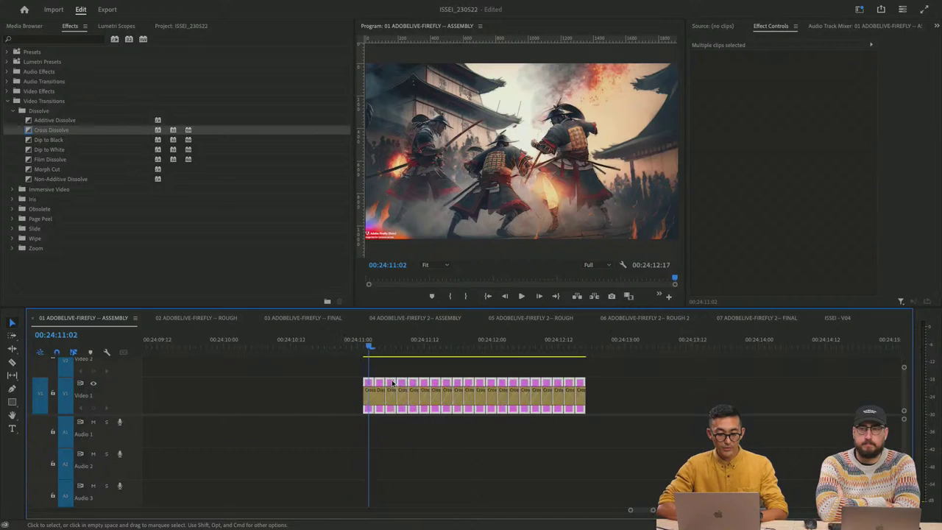
pyautogui.press('=')
pyautogui.click(366, 396)
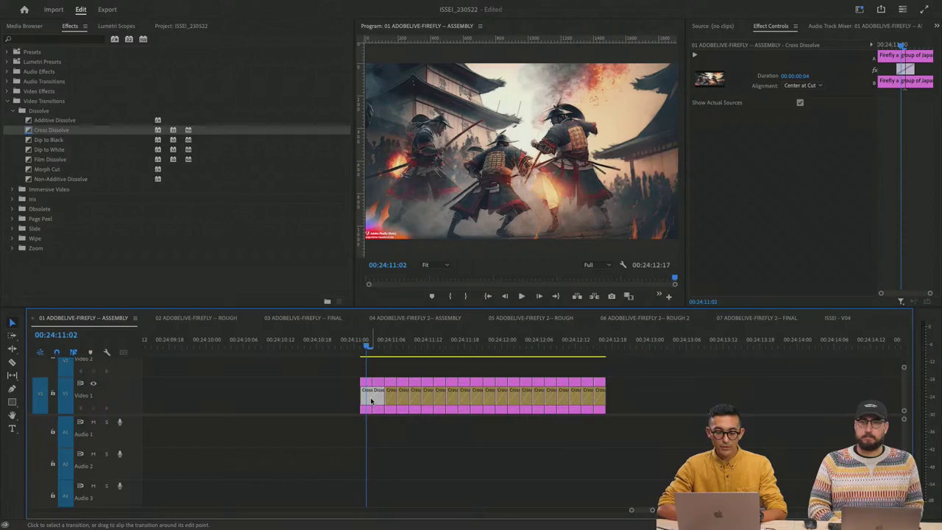
pyautogui.moveTo(368, 343); pyautogui.dragTo(360, 406)
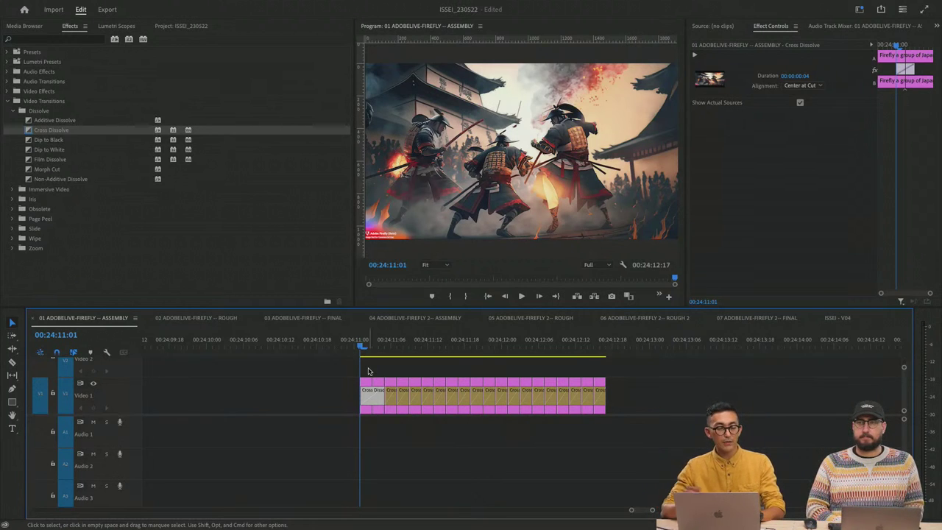
# Step: Nest the whole run of cross-dissolved samurai clips into a sequence named DEMO
pyautogui.moveTo(345, 366); pyautogui.dragTo(623, 409)
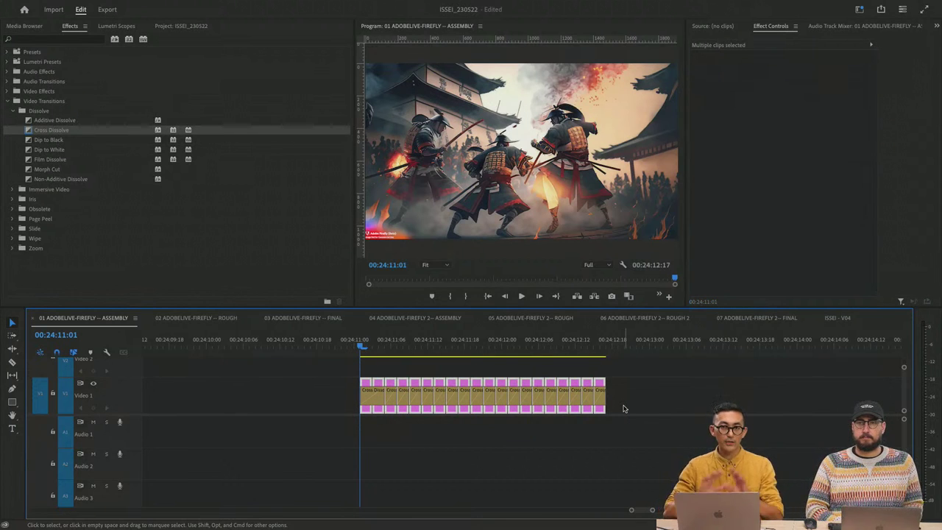
pyautogui.rightClick(578, 386)
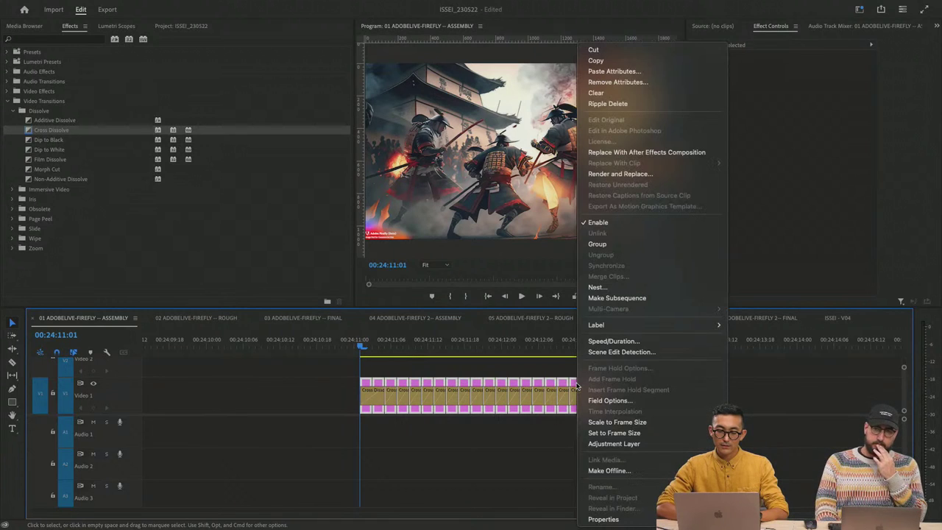
pyautogui.click(654, 288)
pyautogui.write('DEMO')
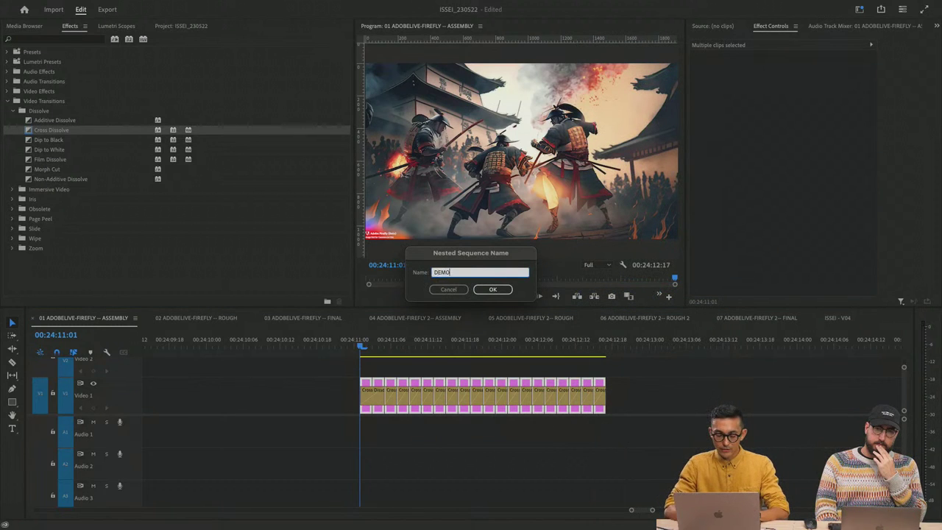
pyautogui.click(493, 290)
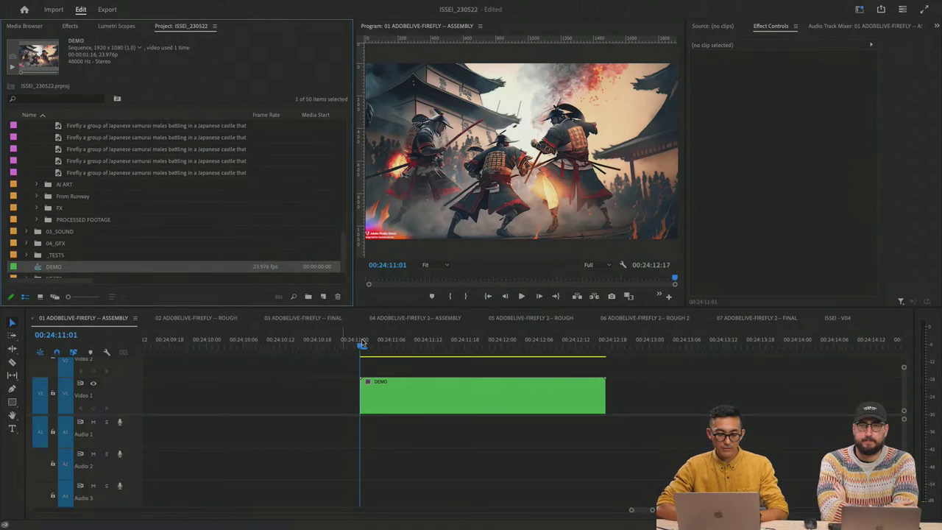
# Step: Open the nested DEMO sequence to view it and return to the 01 ADOBELIVE-FIREFLY -- ASSEMBLY sequence
pyautogui.click(425, 395)
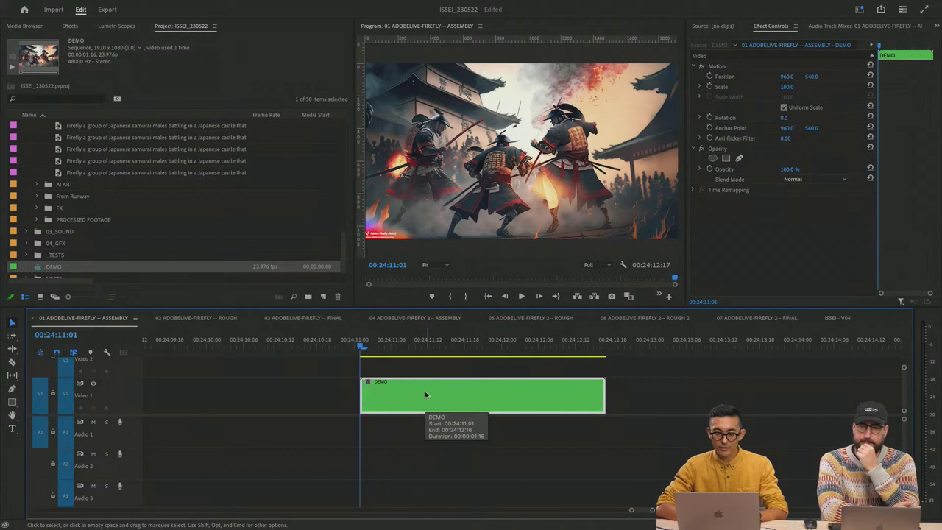
pyautogui.doubleClick(425, 395)
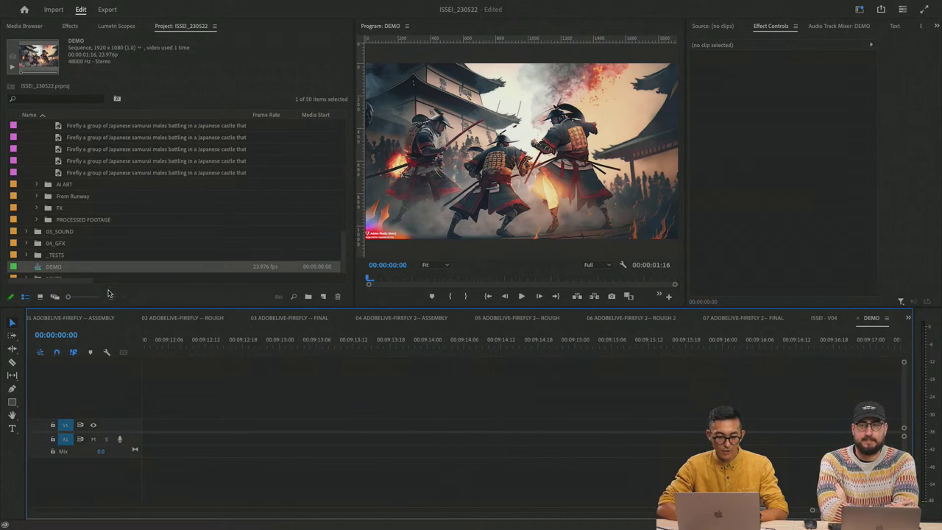
pyautogui.click(78, 318)
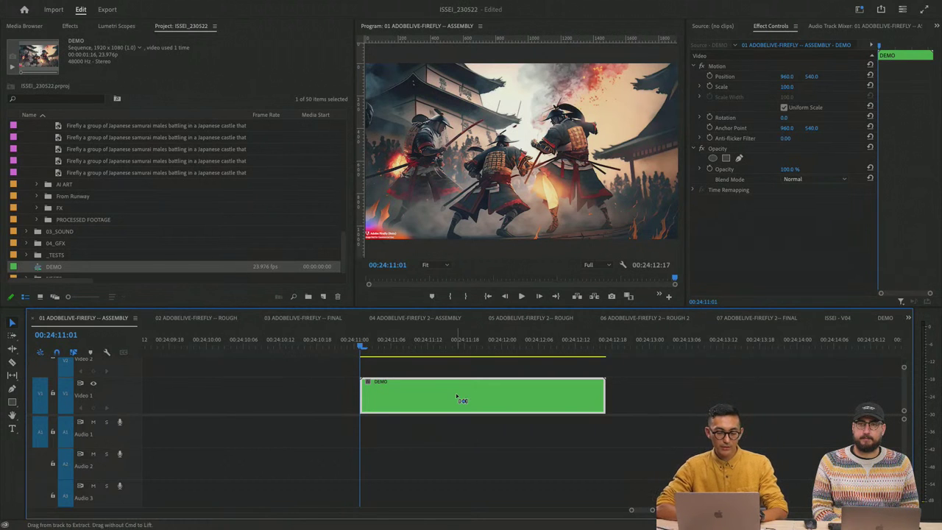
pyautogui.press('super+r')
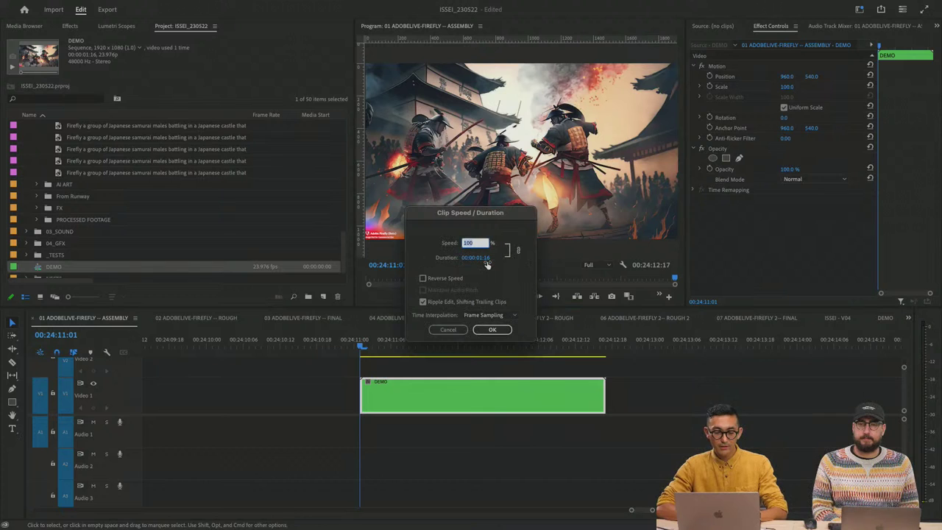
pyautogui.write('8')
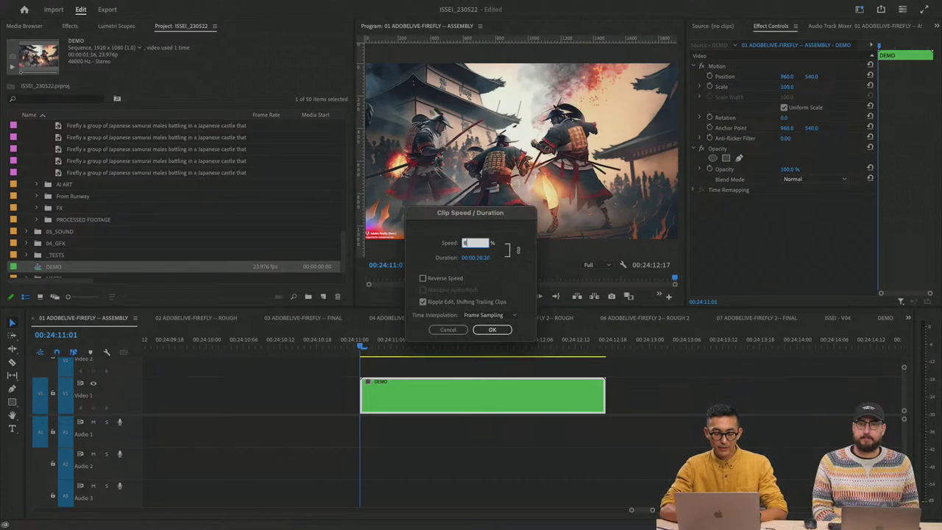
pyautogui.write('5')
pyautogui.press('Return')
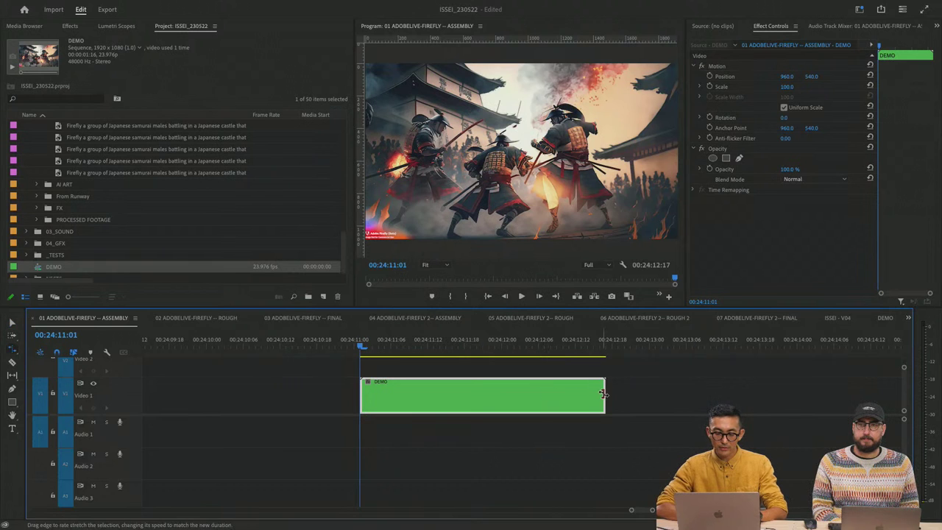
# Step: Rate-stretch the end of the DEMO clip to 00:24:13:06, slowing it to about 75.47%, and play it back
pyautogui.moveTo(605, 395); pyautogui.dragTo(685, 400)
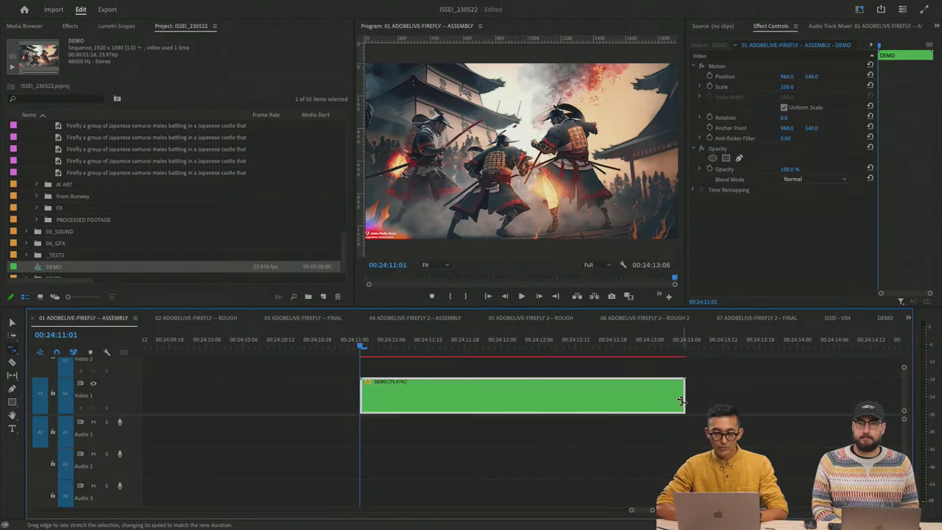
pyautogui.press('space')
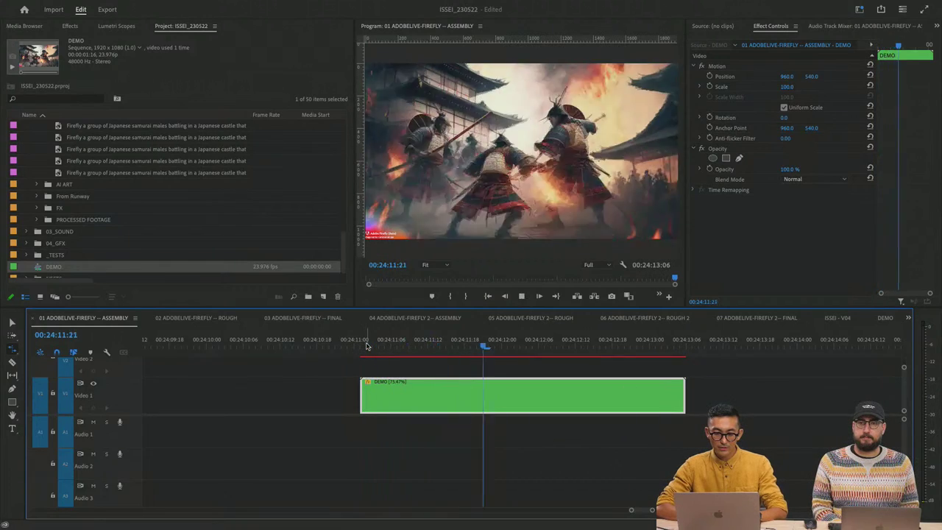
pyautogui.press('space')
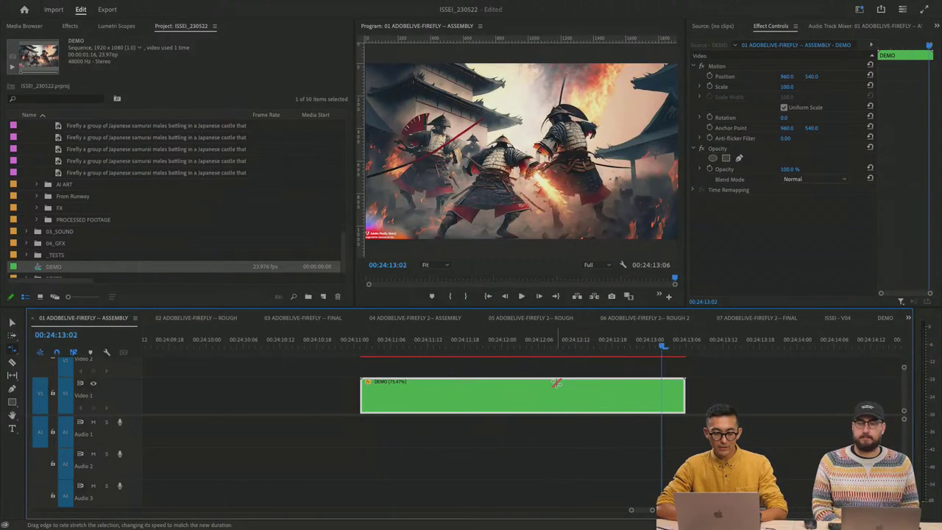
# Step: Set the DEMO clip's time interpolation to Optical Flow in its speed and duration settings
pyautogui.press('v')
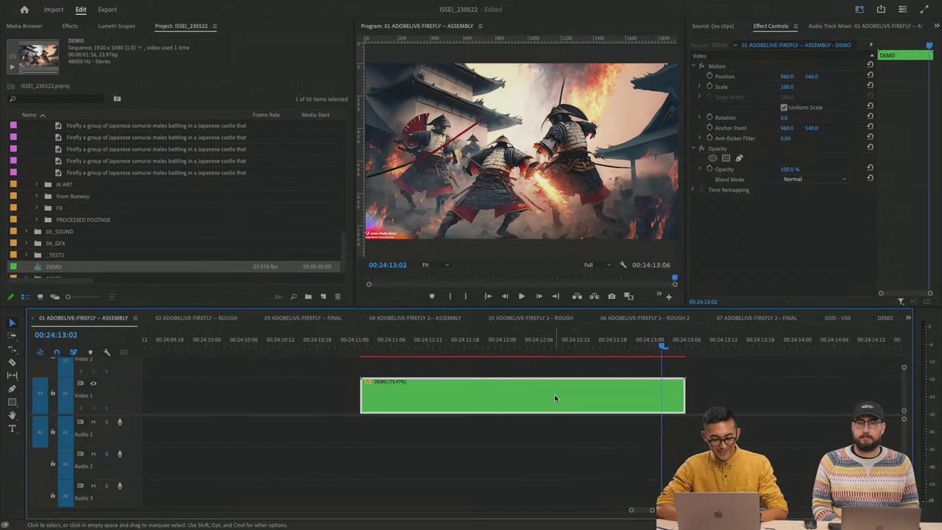
pyautogui.press('super+r')
pyautogui.click(499, 317)
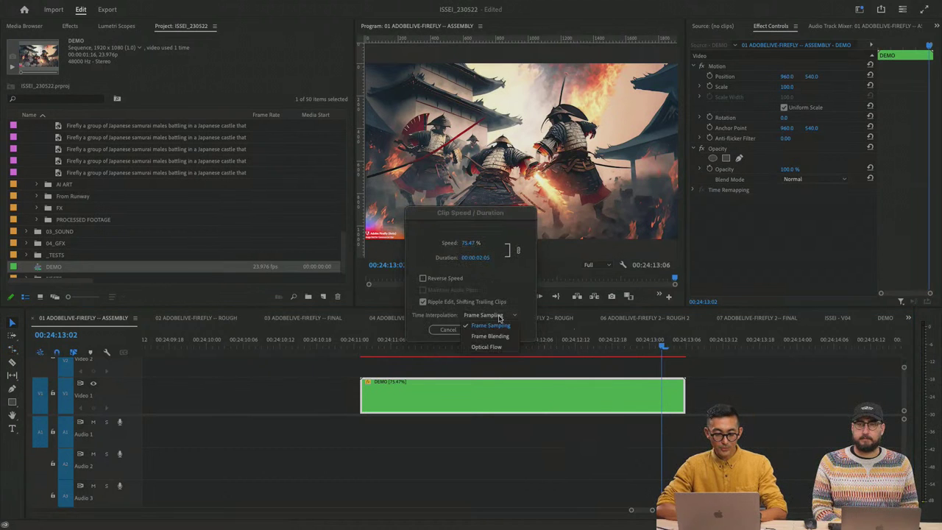
pyautogui.click(495, 346)
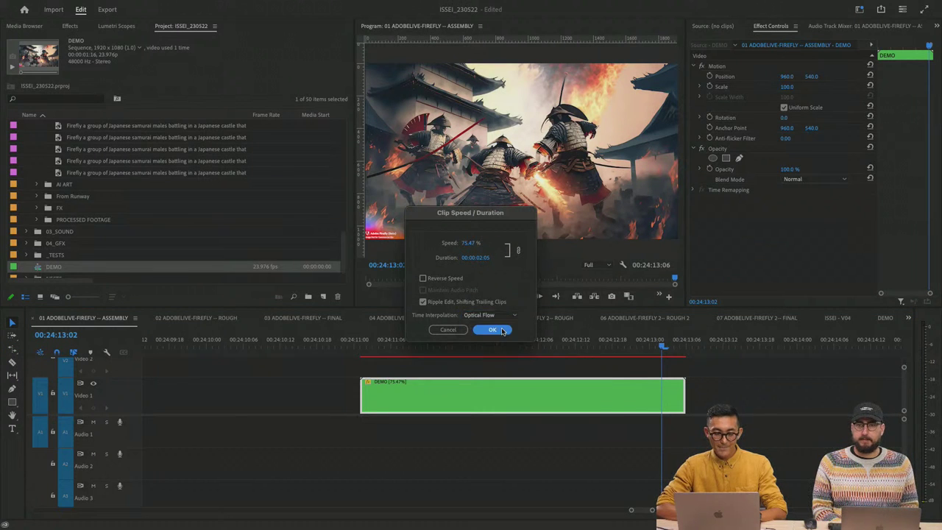
pyautogui.click(500, 331)
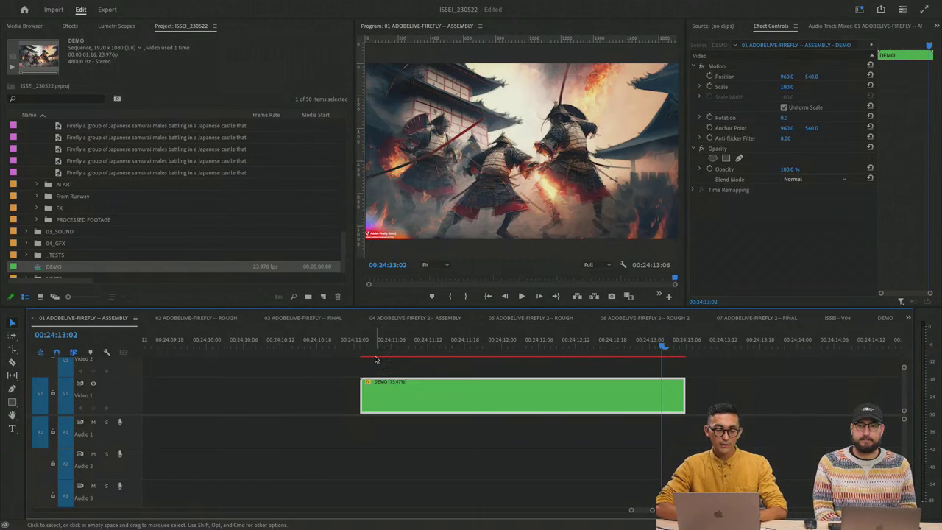
# Step: Render the entire work area of the 01 ADOBELIVE-FIREFLY -- ASSEMBLY sequence
pyautogui.moveTo(184, 4)
pyautogui.click(164, 8)
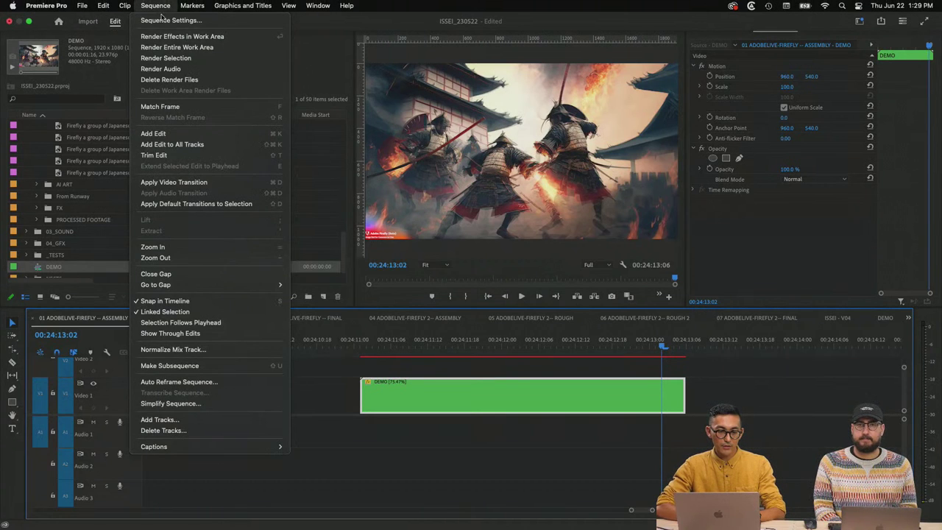
pyautogui.click(175, 47)
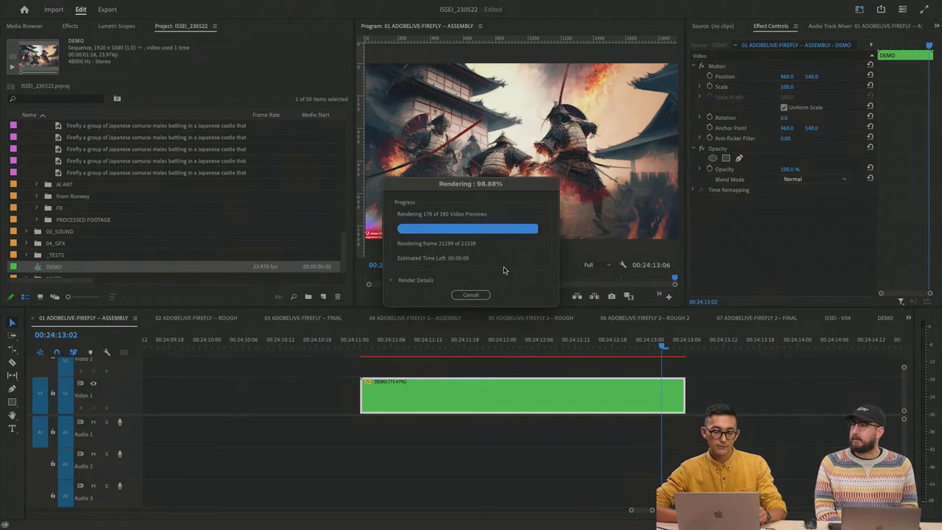
pyautogui.press('space')
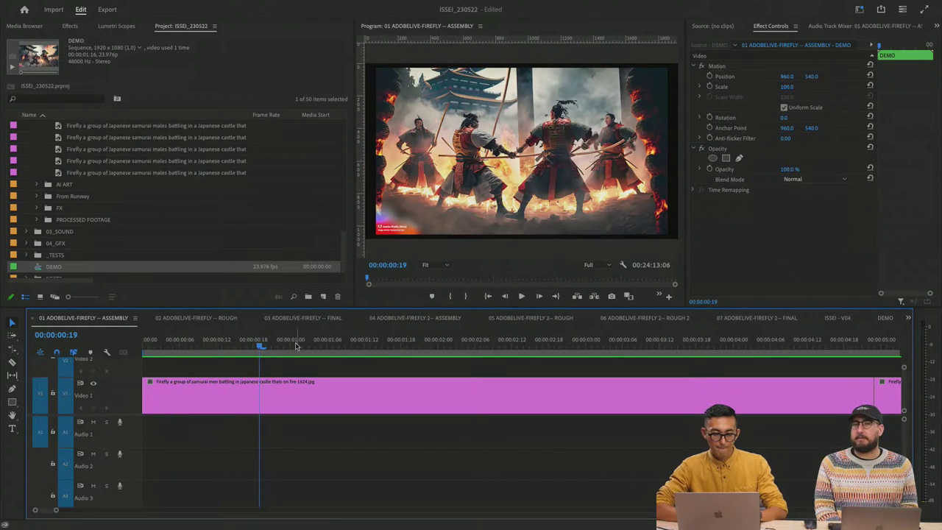
# Step: Mark the DEMO clip with in and out points from 00:24:11:01 to 00:24:13:06 in the assembly sequence
pyautogui.press('-')
pyautogui.press('-')
pyautogui.press('-')
pyautogui.press('-')
pyautogui.press('-')
pyautogui.press('-')
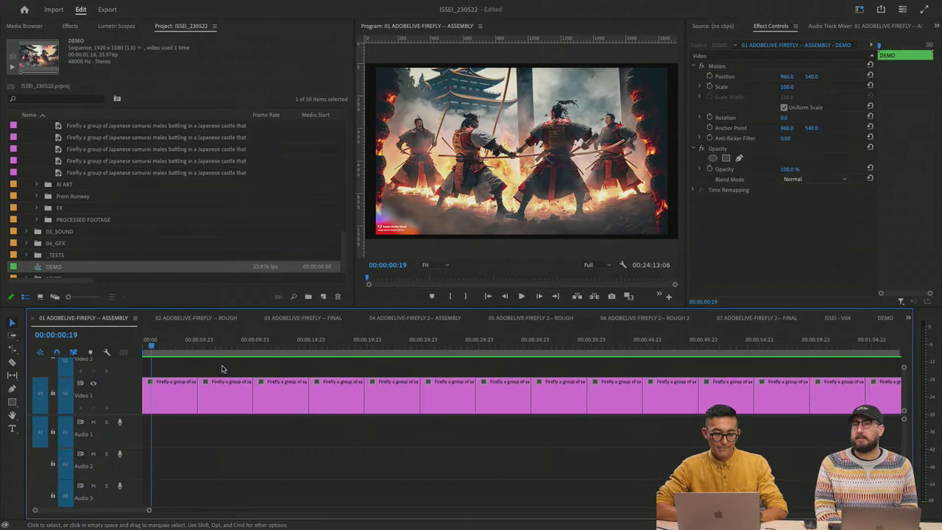
pyautogui.click(680, 344)
pyautogui.press('=')
pyautogui.press('=')
pyautogui.press('=')
pyautogui.press('=')
pyautogui.press('=')
pyautogui.press('=')
pyautogui.press('=')
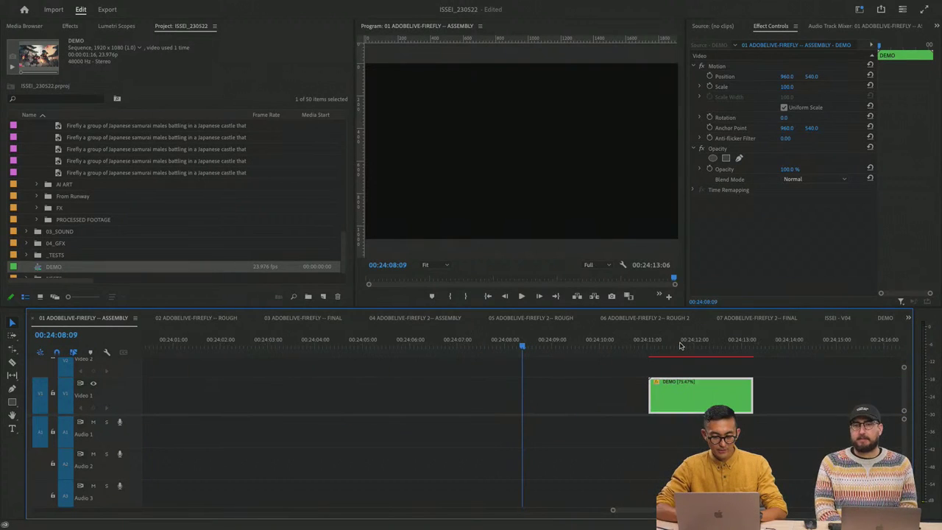
pyautogui.click(650, 344)
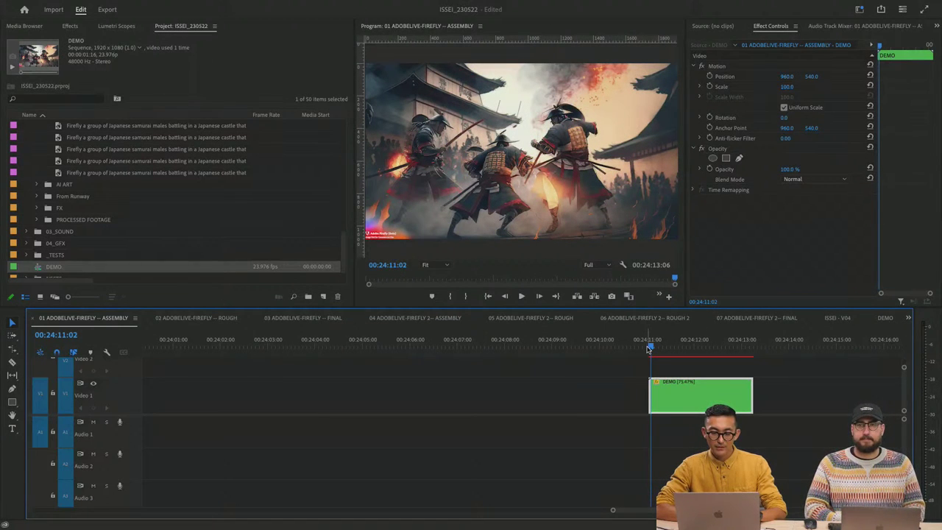
pyautogui.press('x')
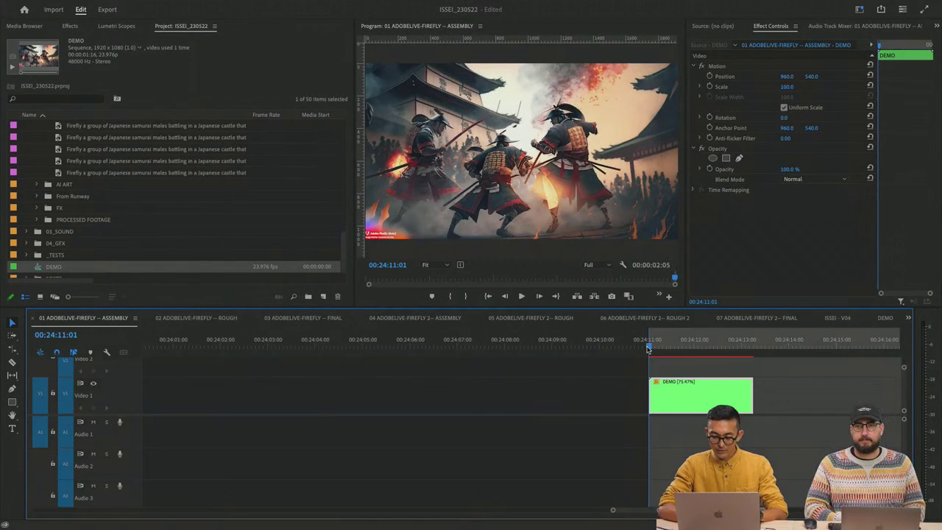
pyautogui.press('Down')
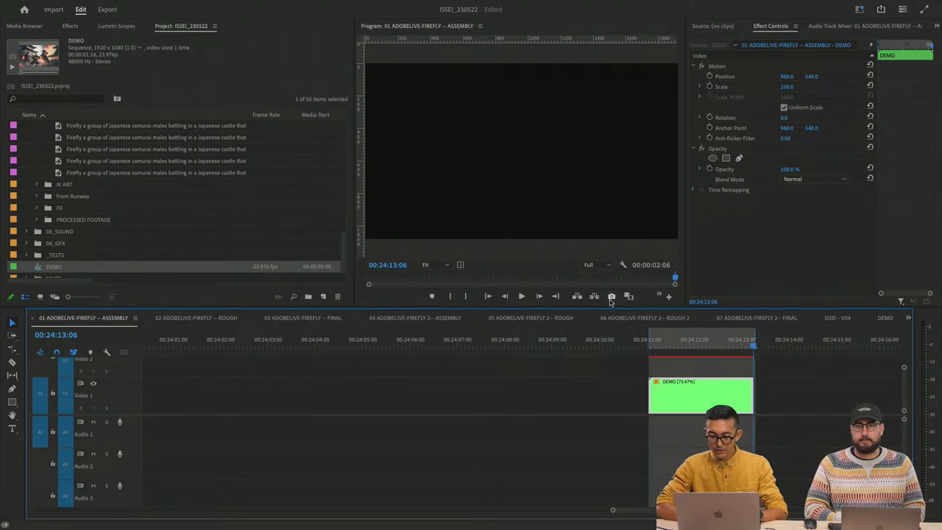
# Step: Enable looped playback in the Program monitor and play the marked DEMO clip
pyautogui.click(622, 265)
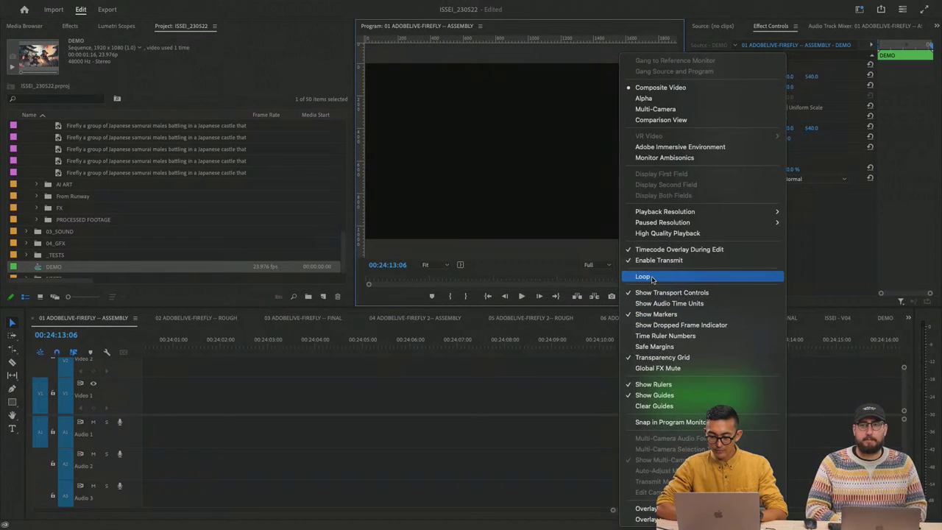
pyautogui.click(651, 278)
pyautogui.press('Left')
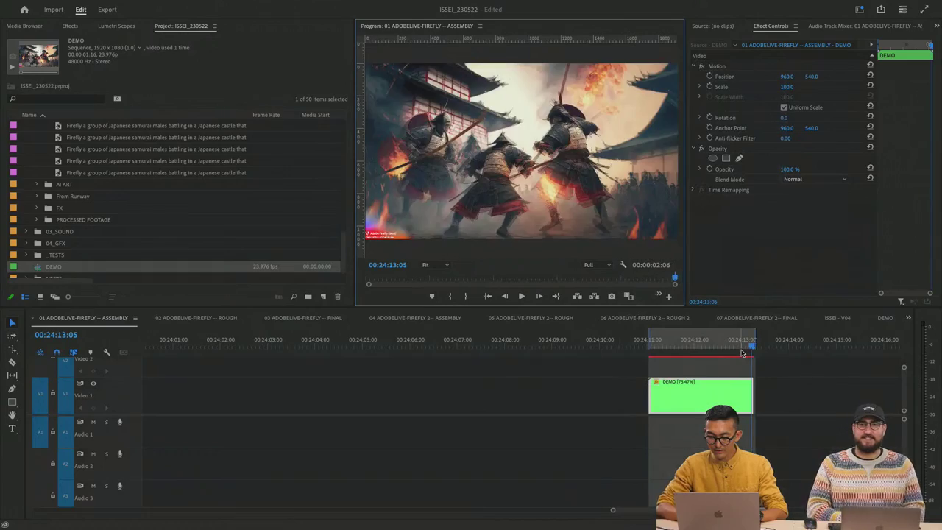
pyautogui.press('space')
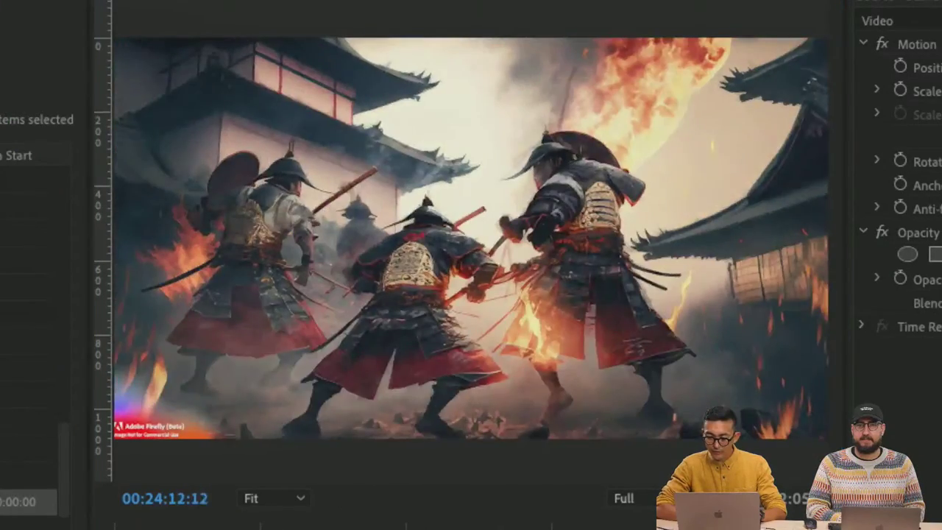
# Step: Set the DEMO clip's speed to 88% and pull the out point back to 00:24:12:20
pyautogui.press('super+r')
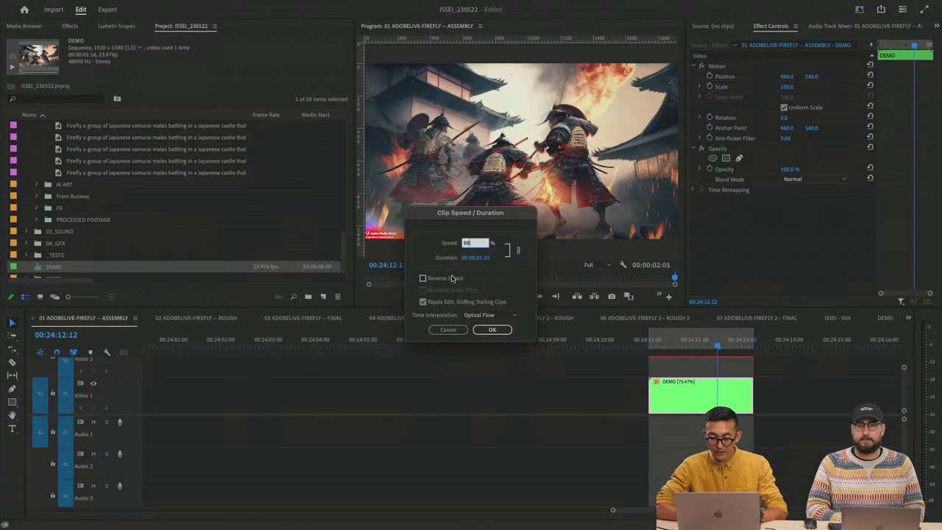
pyautogui.click(493, 329)
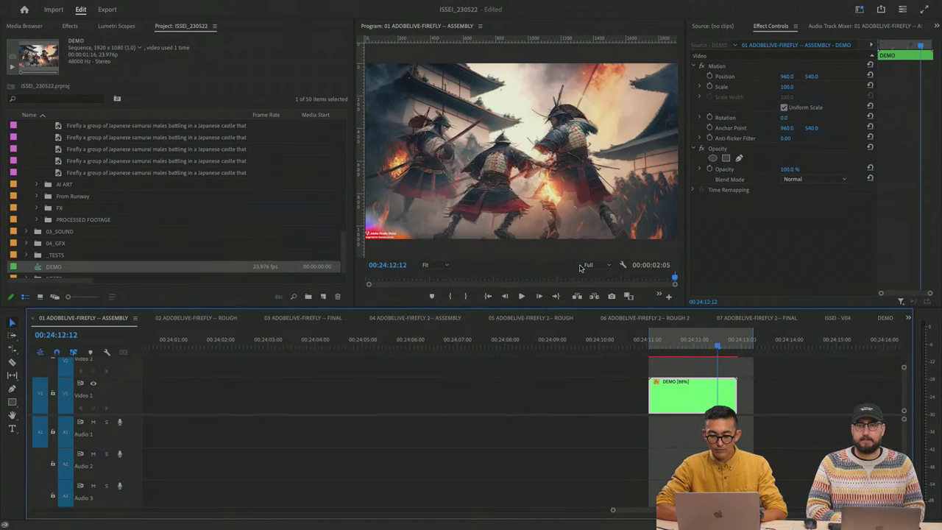
pyautogui.click(735, 343)
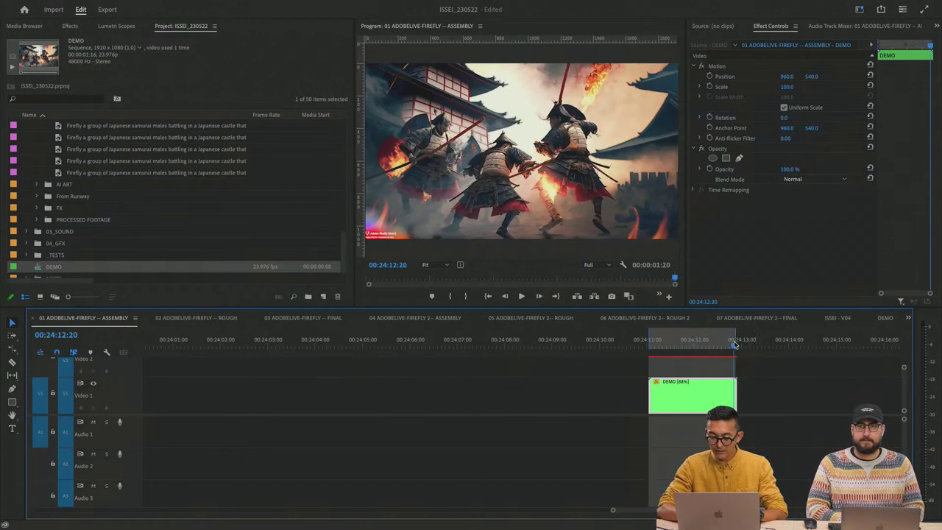
# Step: Render the entire work area again and return the playhead to the DEMO clip at 00:24:11:08
pyautogui.click(154, 2)
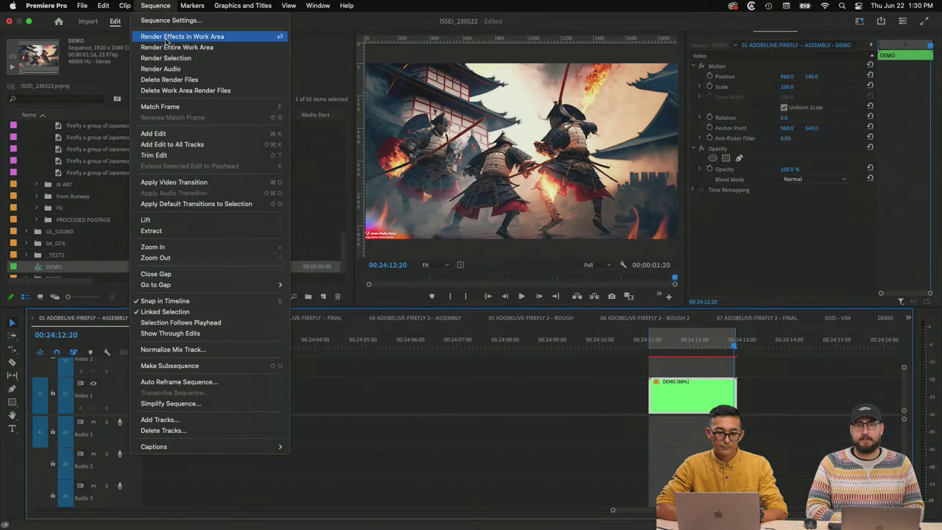
pyautogui.click(170, 49)
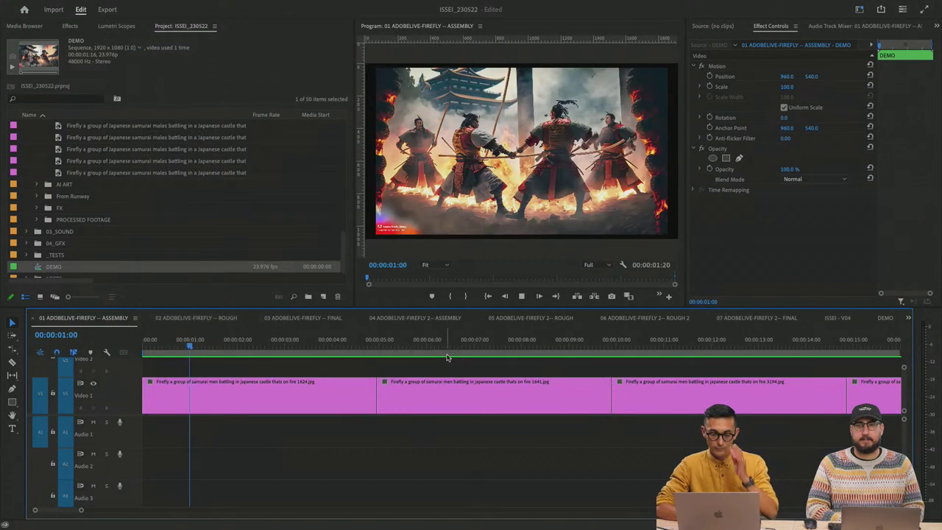
pyautogui.press('-')
pyautogui.press('-')
pyautogui.press('-')
pyautogui.press('-')
pyautogui.press('-')
pyautogui.press('-')
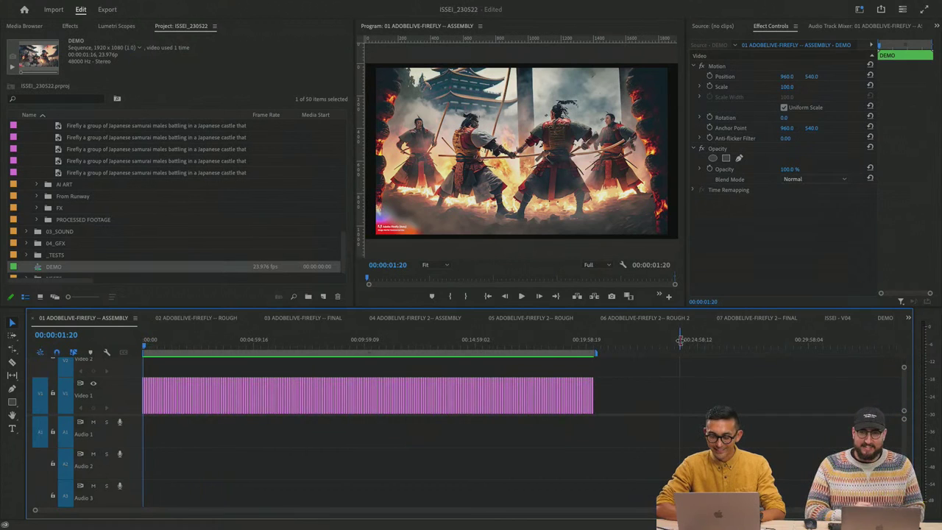
pyautogui.click(677, 343)
pyautogui.press('=')
pyautogui.press('=')
pyautogui.press('=')
pyautogui.press('=')
pyautogui.press('=')
pyautogui.press('=')
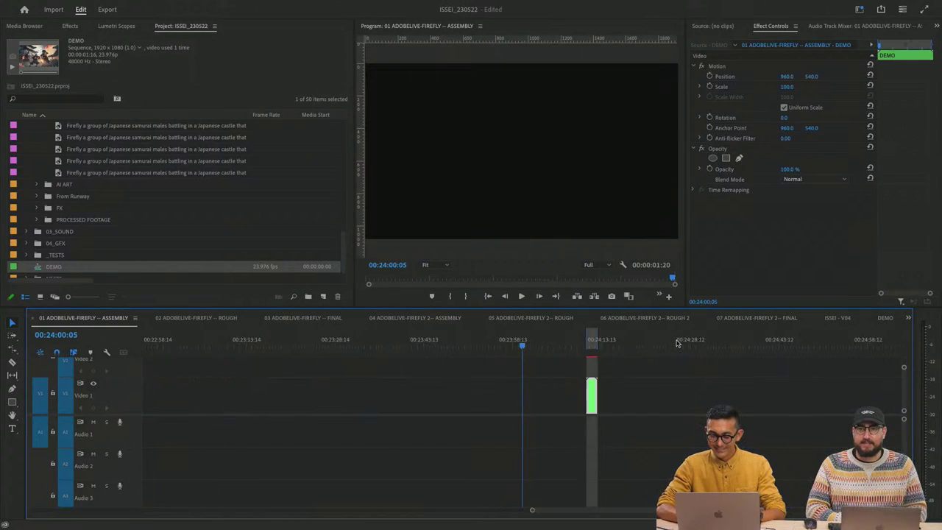
pyautogui.click(786, 346)
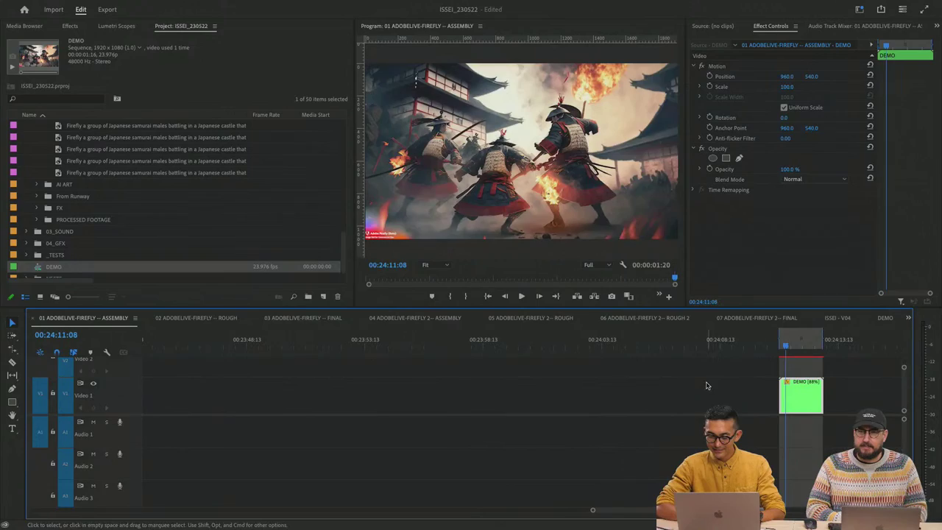
# Step: Loop the DEMO clip in the maximized Program monitor and restore the normal workspace layout
pyautogui.press('space')
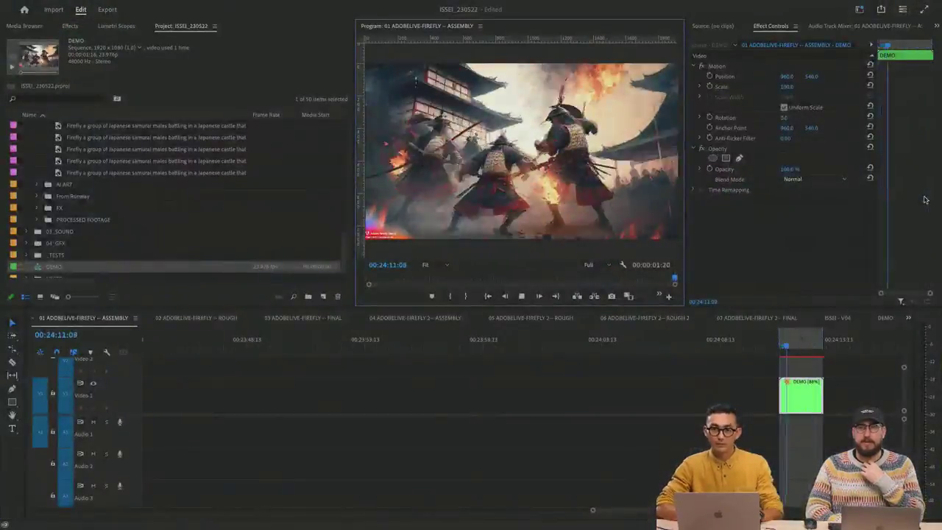
pyautogui.press('`')
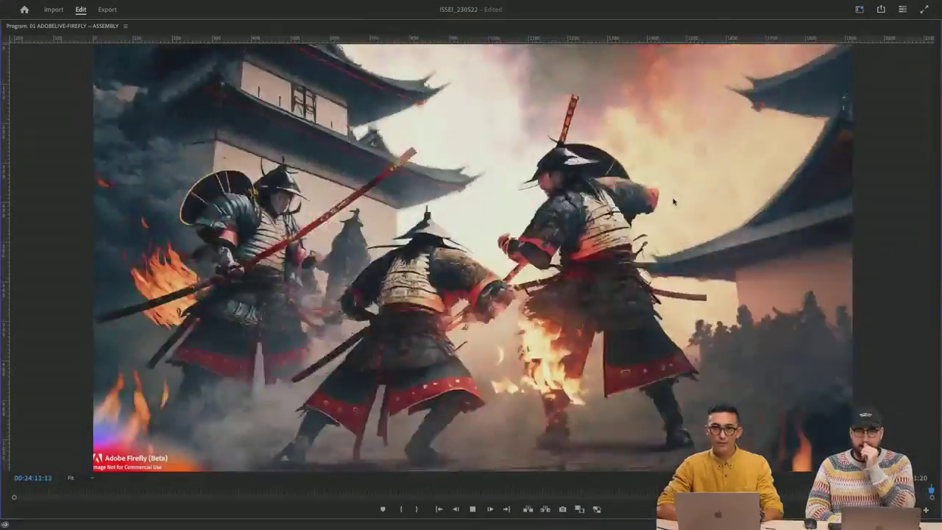
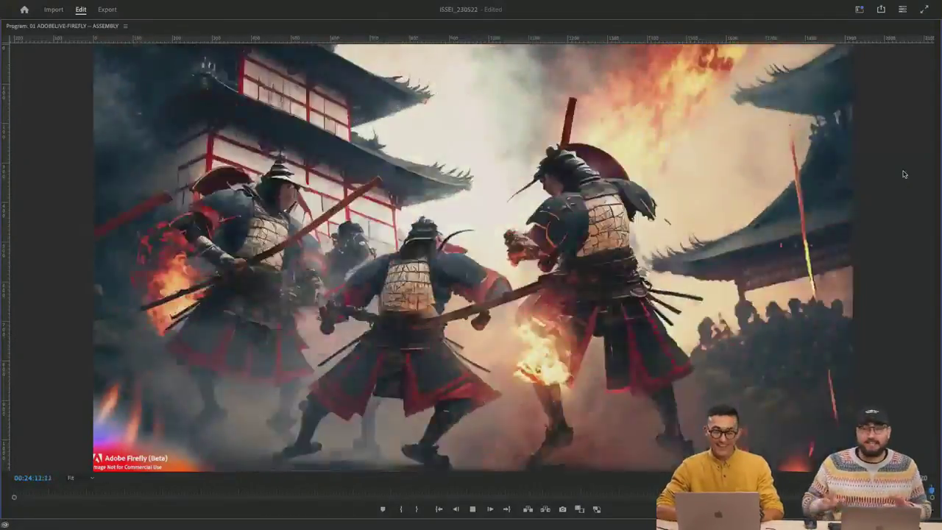
pyautogui.press('`')
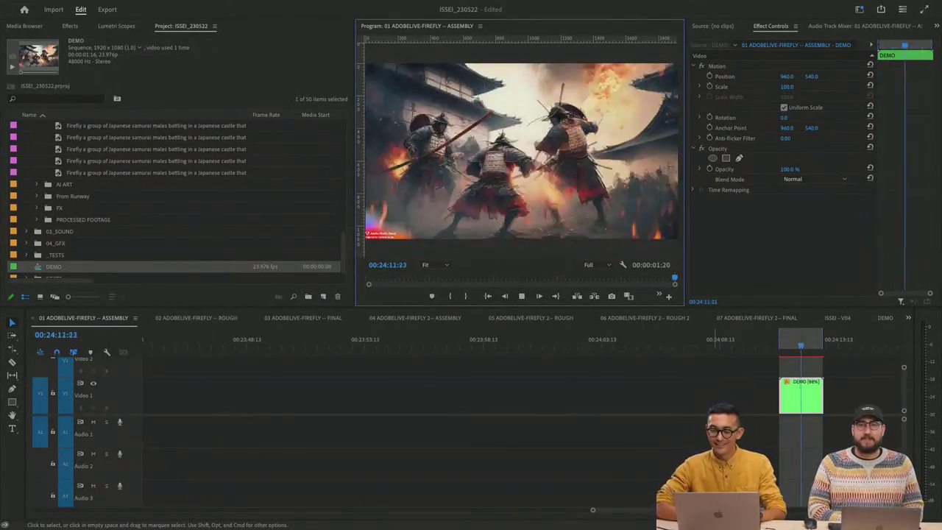
pyautogui.hscroll(3, 774, 406)
pyautogui.click(709, 402)
pyautogui.press('super+r')
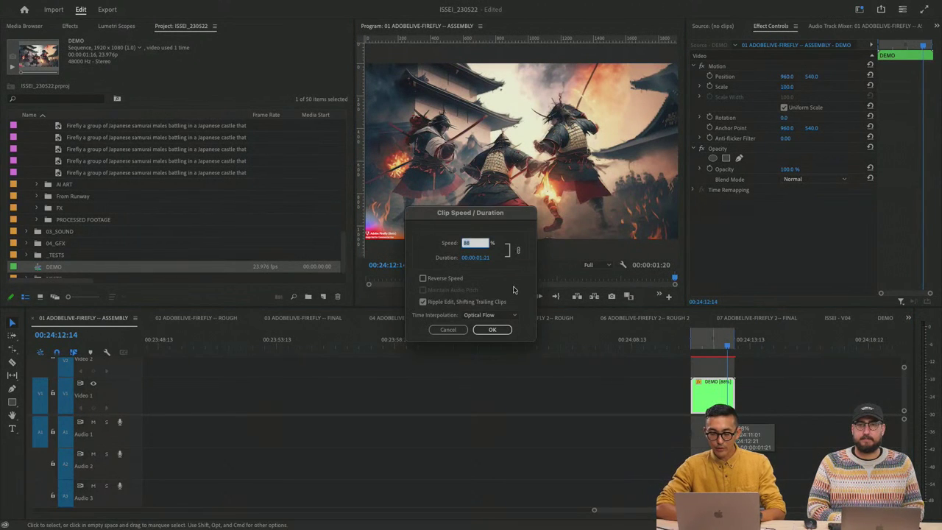
pyautogui.press('Escape')
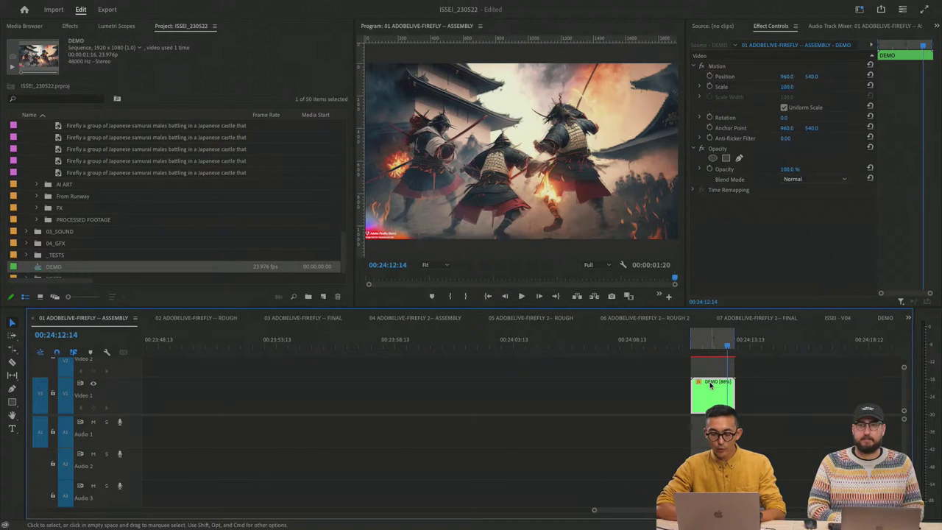
# Step: Rate-stretch the end of the DEMO clip inward to speed it up to 220%
pyautogui.press('=')
pyautogui.press('=')
pyautogui.press('=')
pyautogui.press('=')
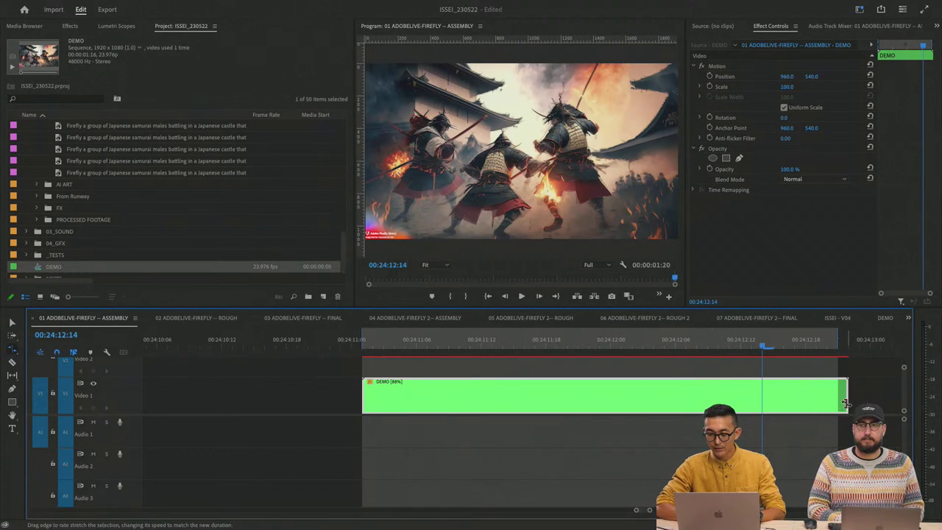
pyautogui.moveTo(846, 404); pyautogui.dragTo(718, 405)
pyautogui.moveTo(658, 410); pyautogui.dragTo(552, 409)
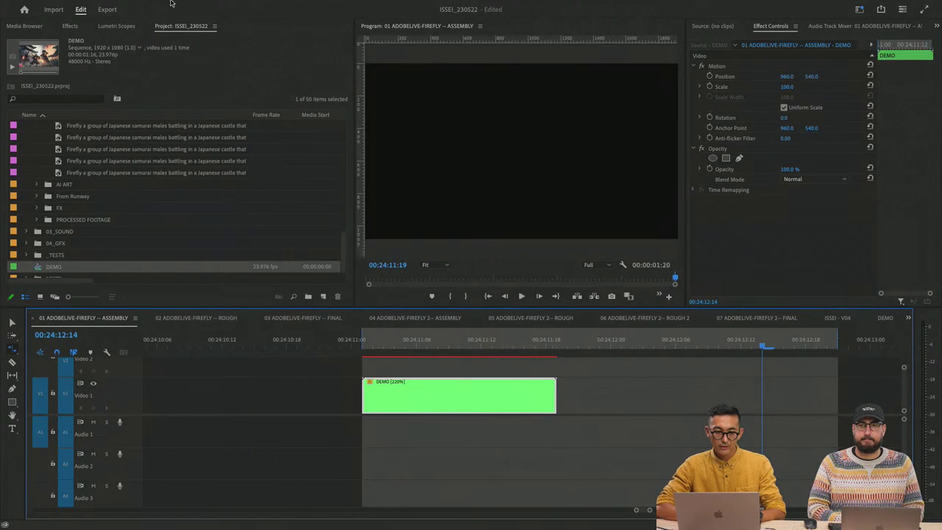
# Step: Play the sped-up DEMO clip from 00:24:11:01 in the maximized Program monitor, stop it and restore the workspace layout
pyautogui.moveTo(448, 343); pyautogui.dragTo(381, 346)
pyautogui.press('space')
pyautogui.click(366, 350)
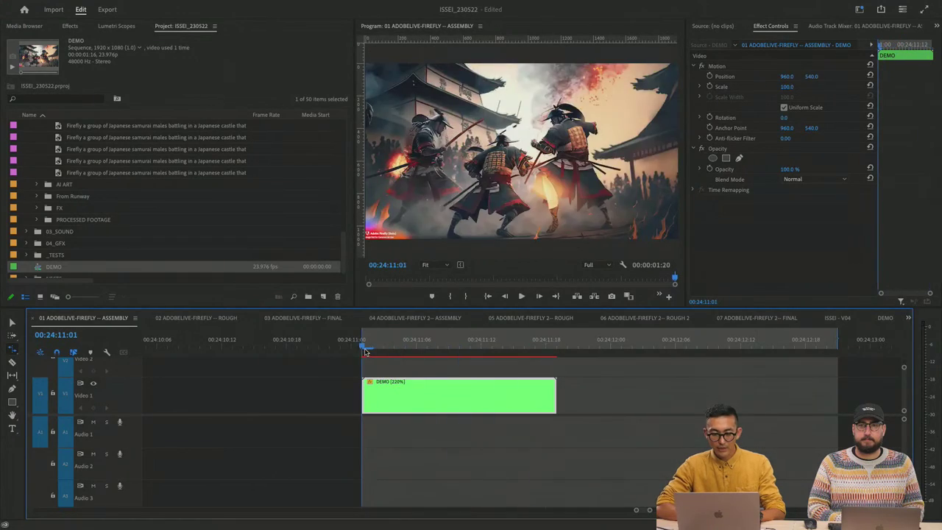
pyautogui.press('space')
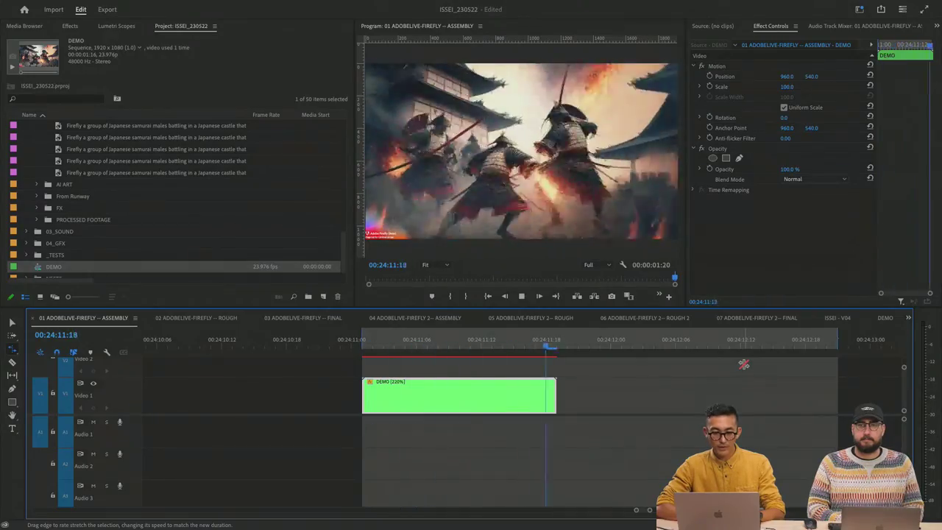
pyautogui.press('`')
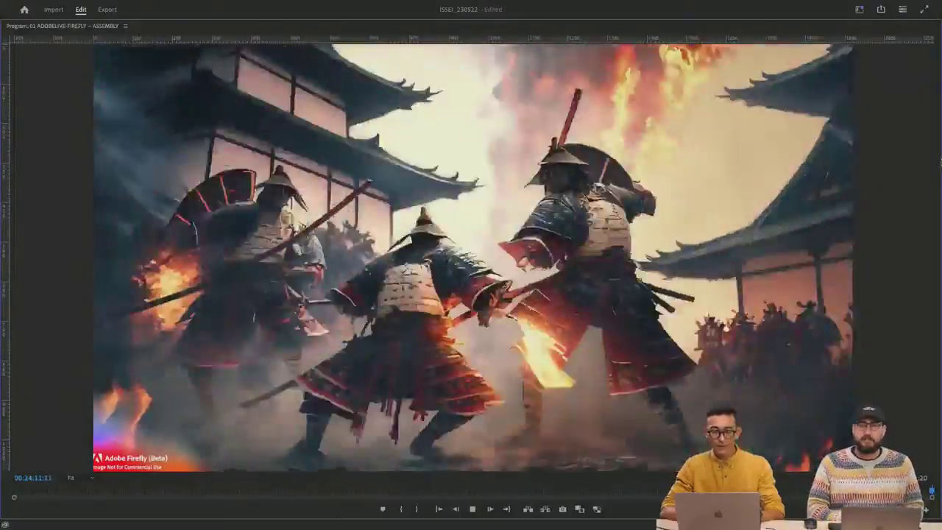
pyautogui.press('space')
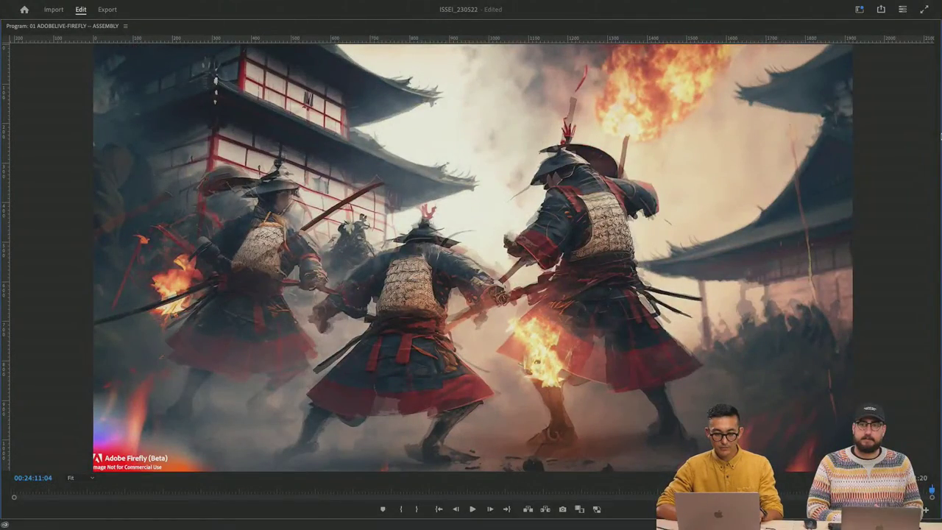
pyautogui.press('`')
# Step: Switch to Adobe Firefly in Chrome and regenerate the samurai images with the reference slider moved toward Reference image, and again near Prompt
pyautogui.press('super+Tab')
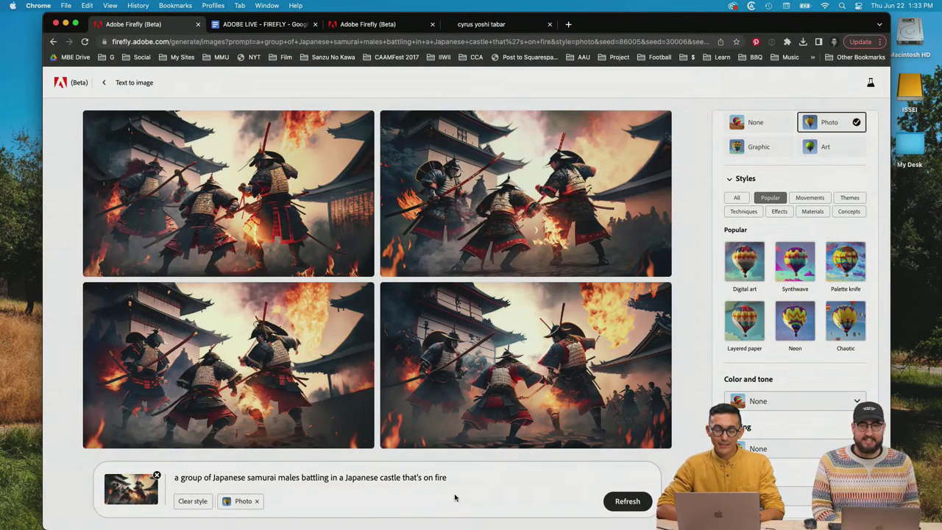
pyautogui.click(133, 498)
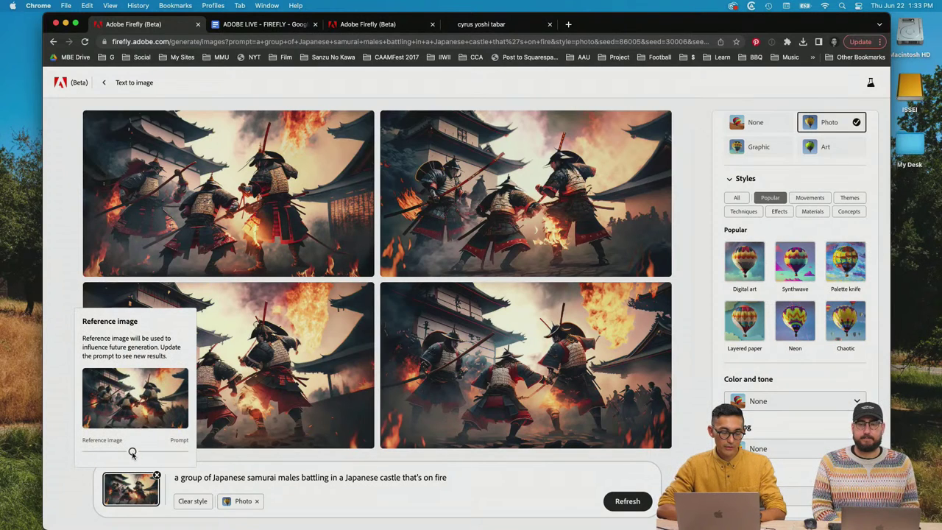
pyautogui.moveTo(132, 452); pyautogui.dragTo(102, 460)
pyautogui.hotkey('ctrl', 'Right')
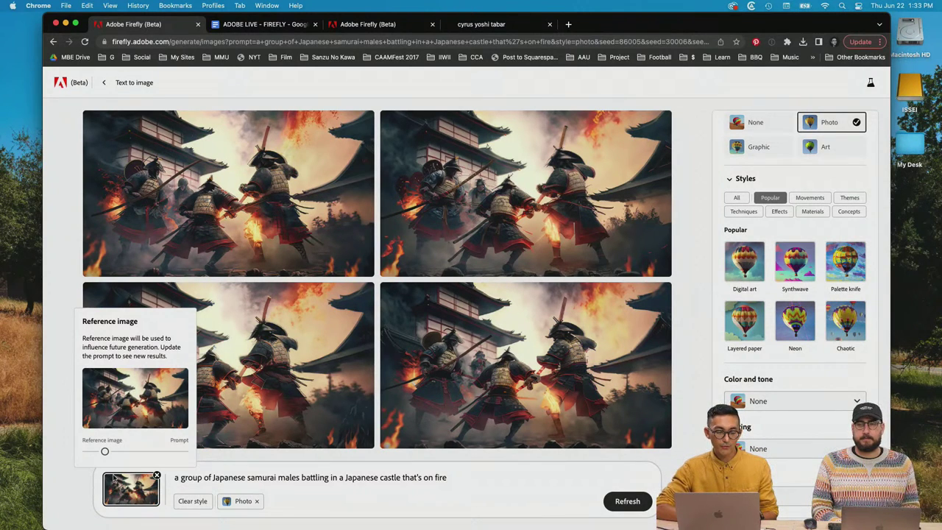
pyautogui.click(169, 452)
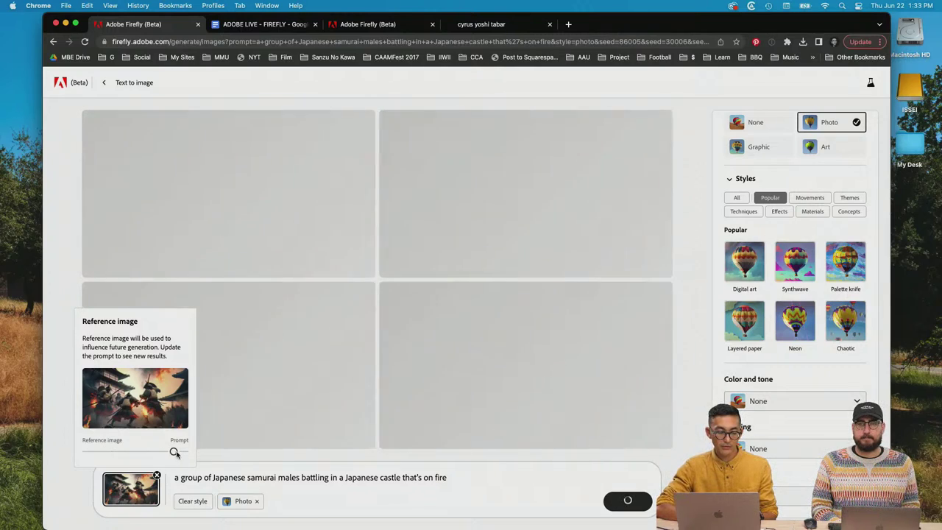
# Step: Move the reference image strength slightly closer to Prompt
pyautogui.moveTo(169, 452); pyautogui.dragTo(178, 452)
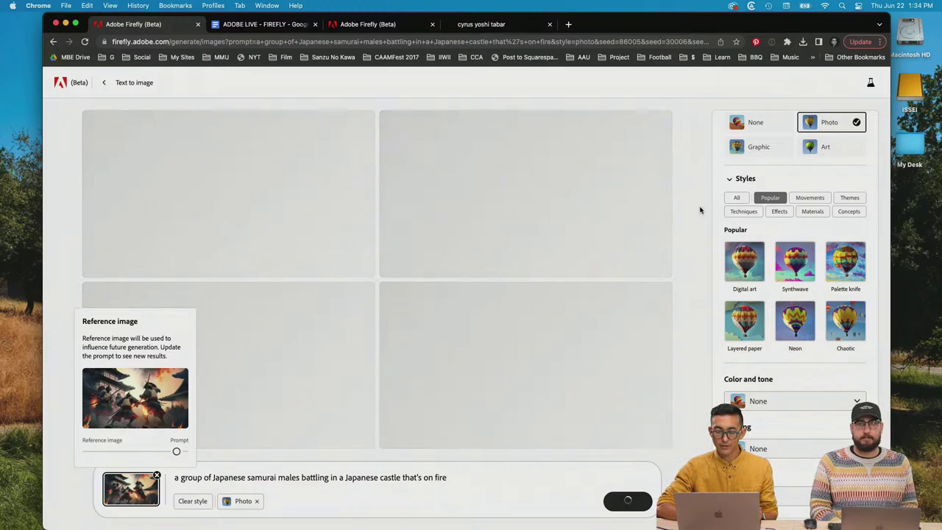
# Step: Switch to Premiere Pro and rate-stretch the end of the DEMO clip outward to slow it to 90%
pyautogui.press('super+Tab')
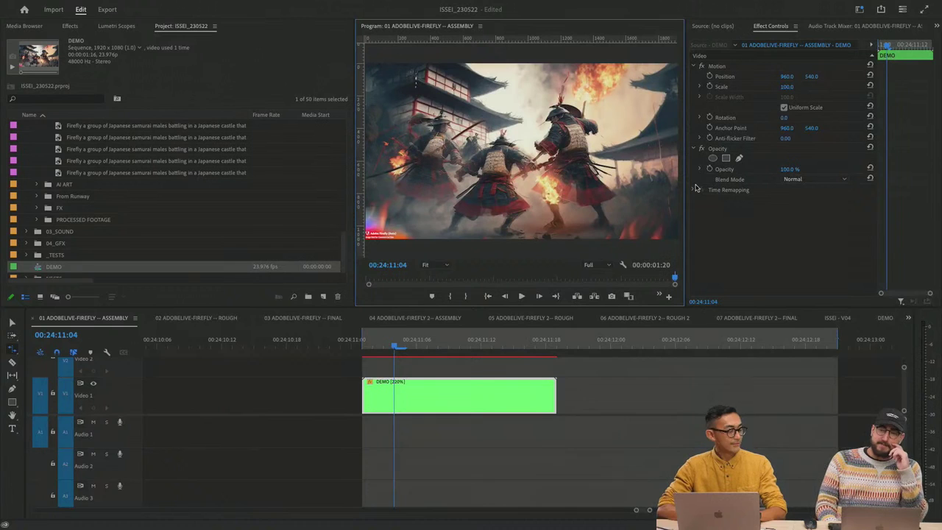
pyautogui.click(455, 344)
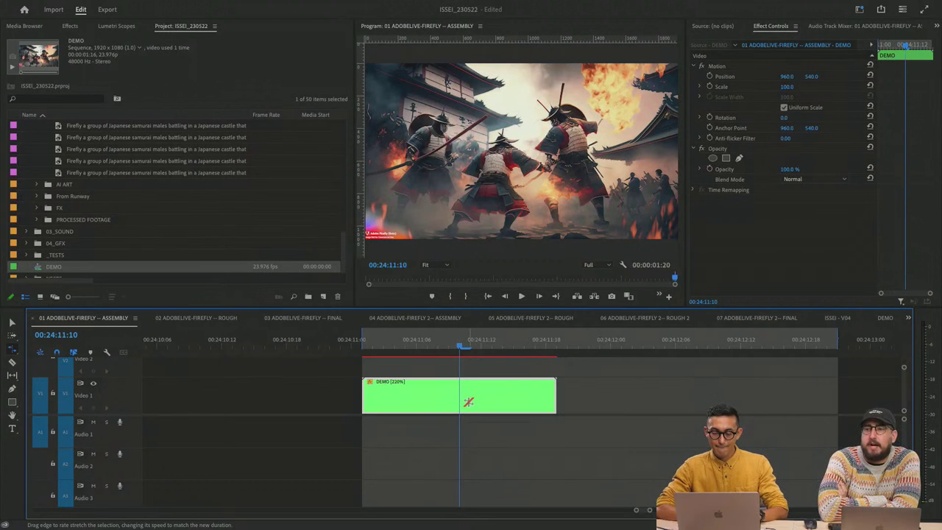
pyautogui.moveTo(556, 398); pyautogui.dragTo(837, 391)
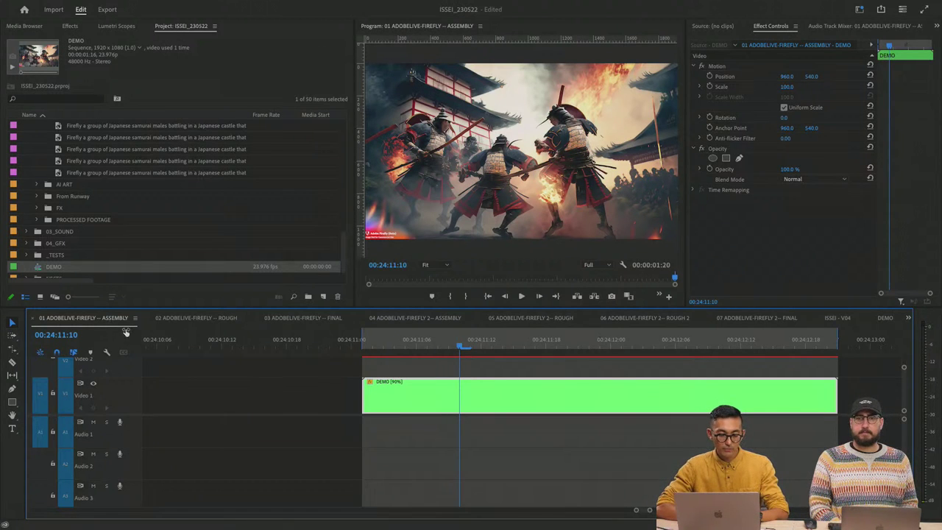
# Step: Review the samurai images laid out in the 01 ASSEMBLY sequence by scrubbing the timeline, ending with the playhead at the start
pyautogui.press('-')
pyautogui.hscroll(-10, 297, 431)
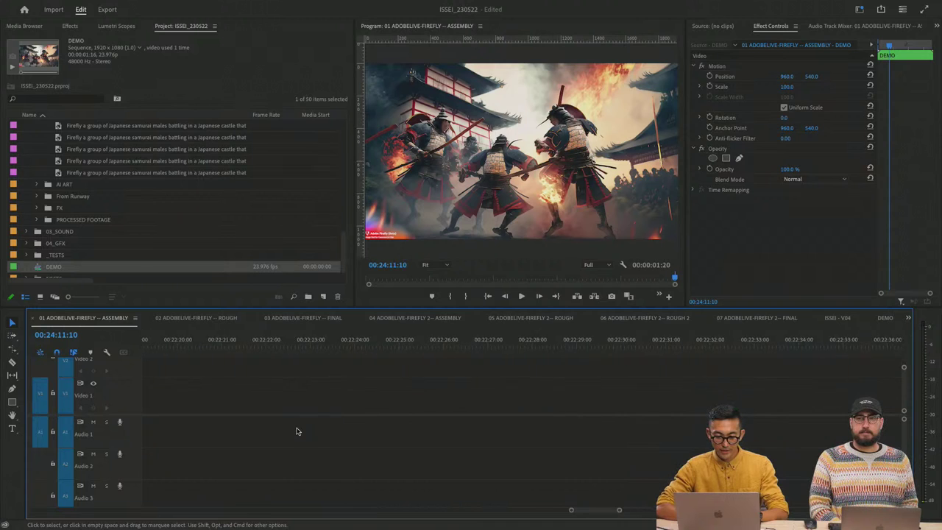
pyautogui.hscroll(-15, 297, 431)
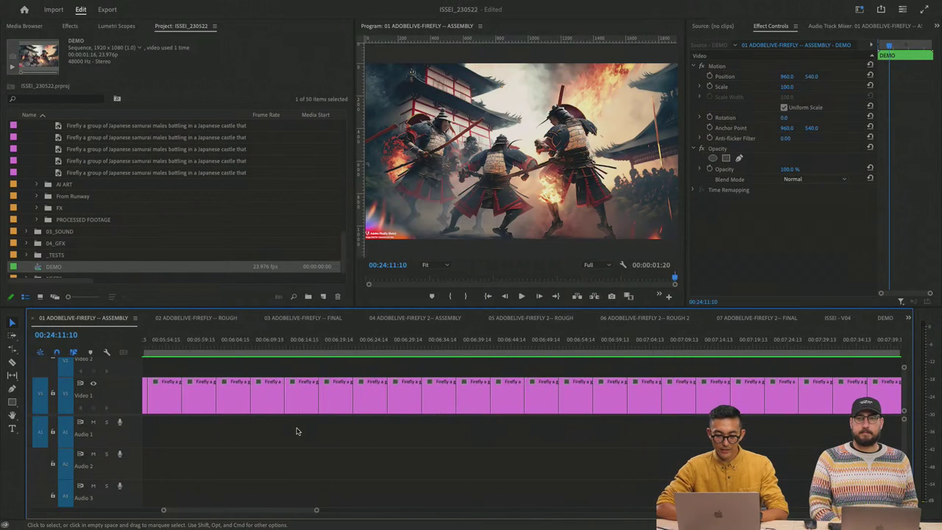
pyautogui.press('-')
pyautogui.press('-')
pyautogui.press('-')
pyautogui.press('-')
pyautogui.press('-')
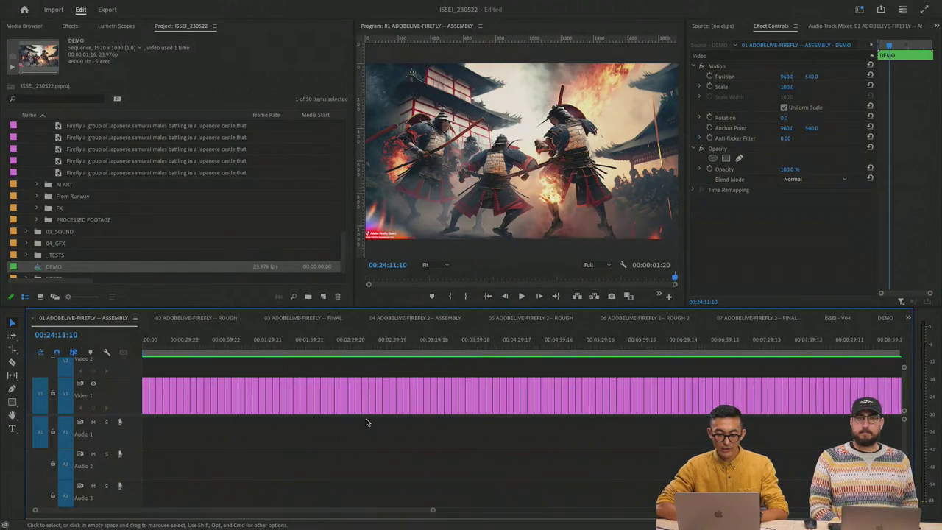
pyautogui.press('-')
pyautogui.press('-')
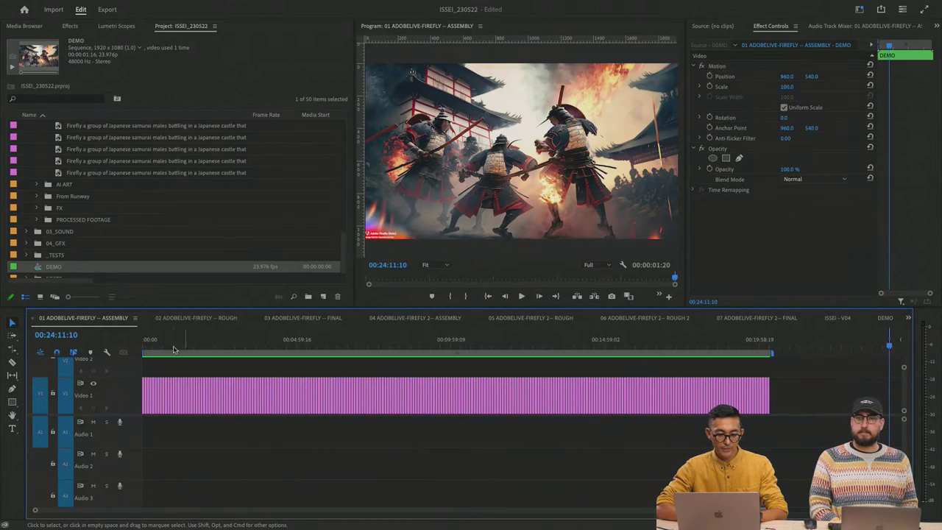
pyautogui.moveTo(150, 344); pyautogui.dragTo(300, 391)
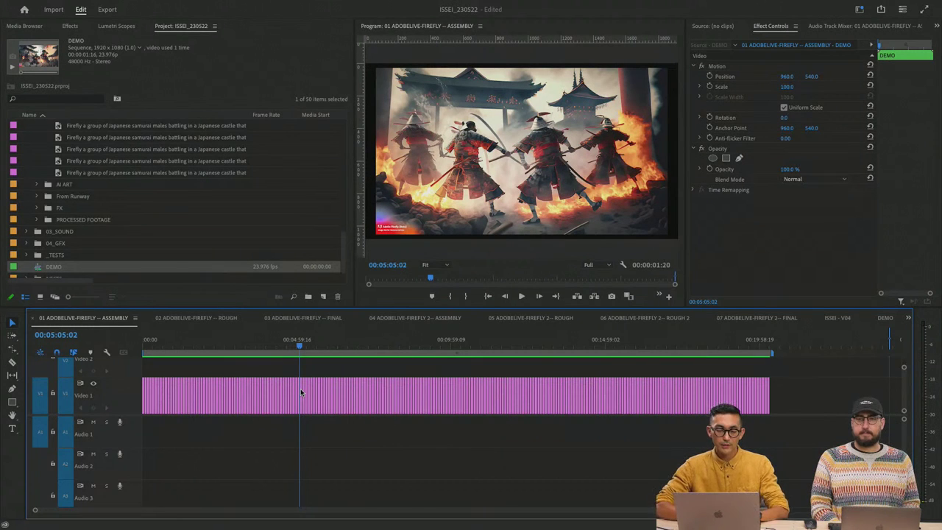
pyautogui.moveTo(298, 344); pyautogui.dragTo(143, 347)
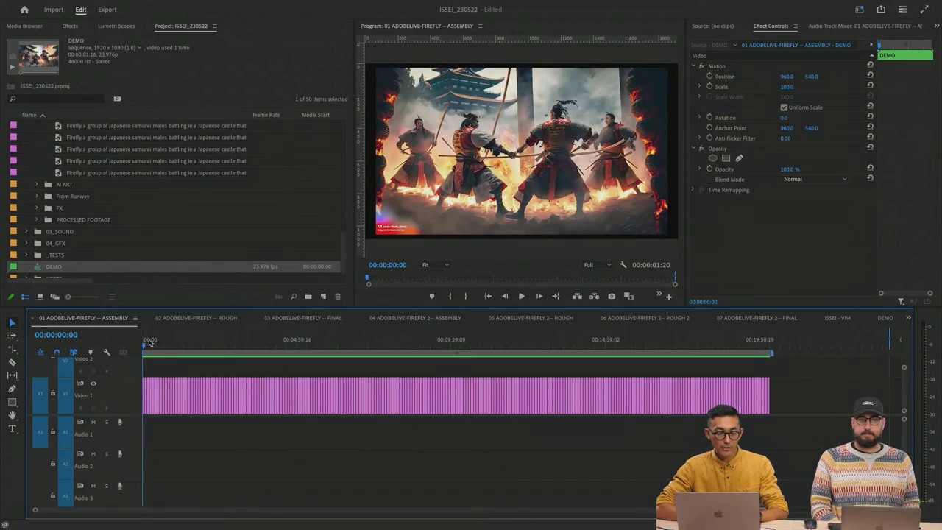
# Step: Open the 02 ADOBELIVE-FIREFLY -- ROUGH sequence and play it from the start
pyautogui.click(183, 324)
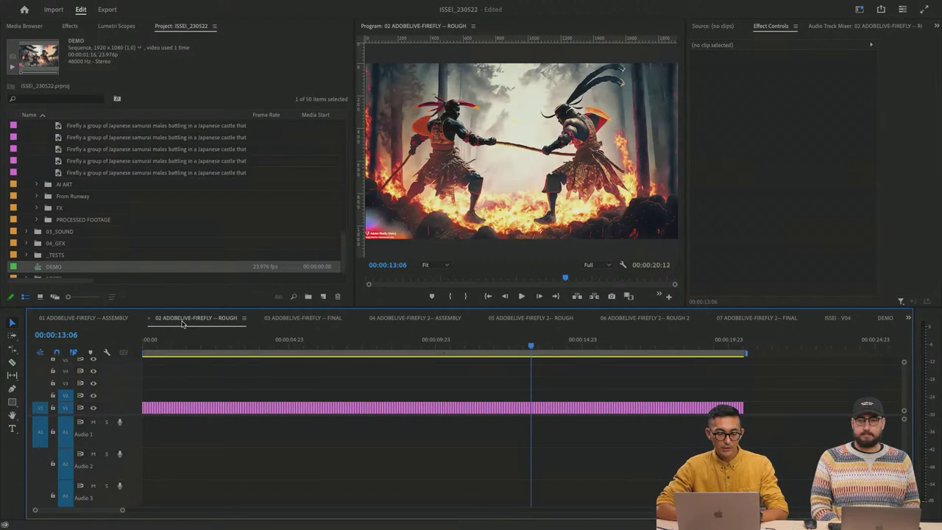
pyautogui.press('Home')
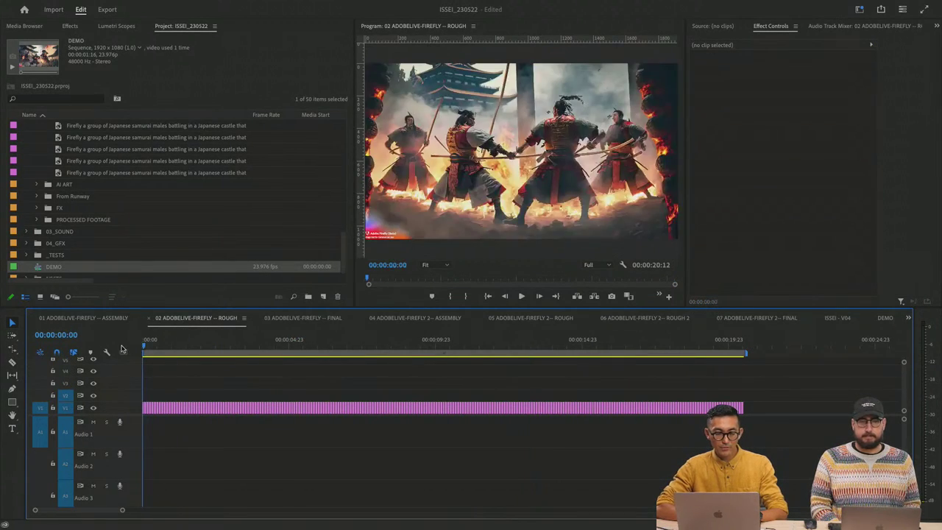
pyautogui.press('space')
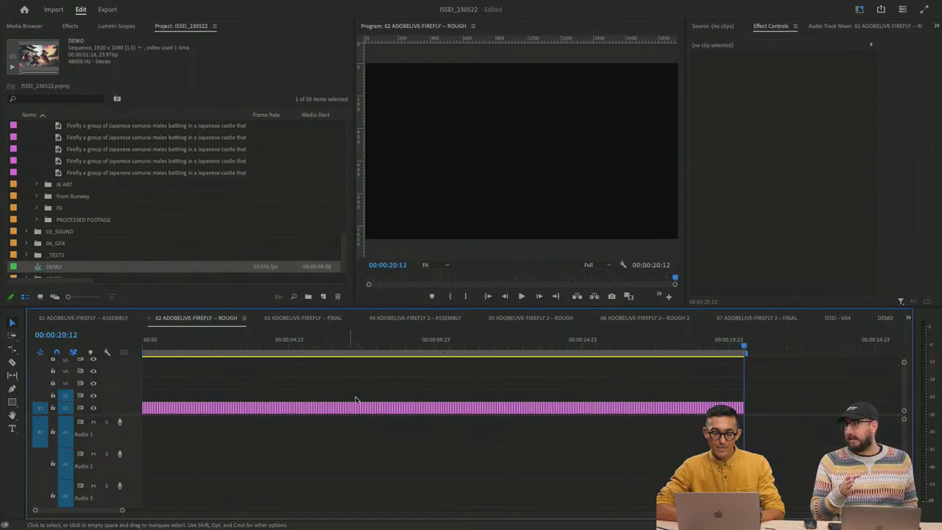
# Step: Scrub the ROUGH sequence back to 00:00:07:06, return to its start and replay it to the end
pyautogui.click(417, 348)
pyautogui.moveTo(417, 349); pyautogui.dragTo(356, 355)
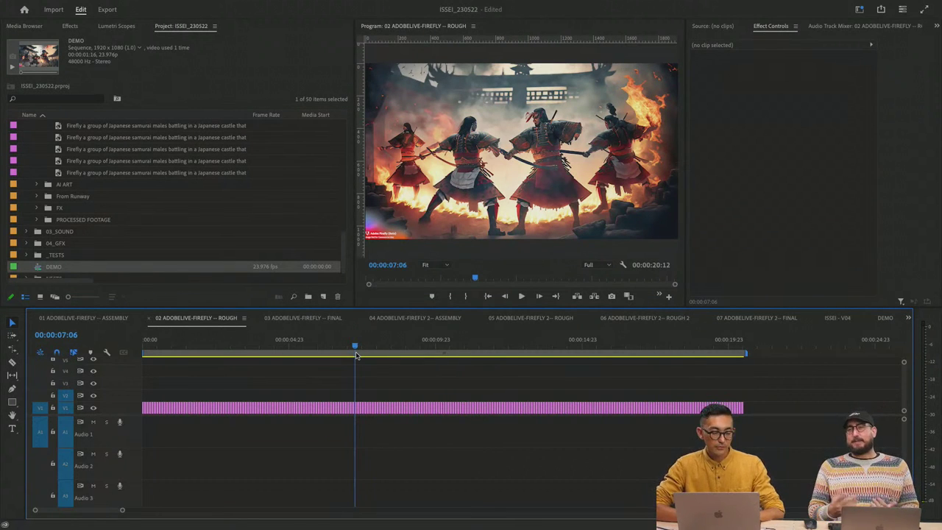
pyautogui.press('Home')
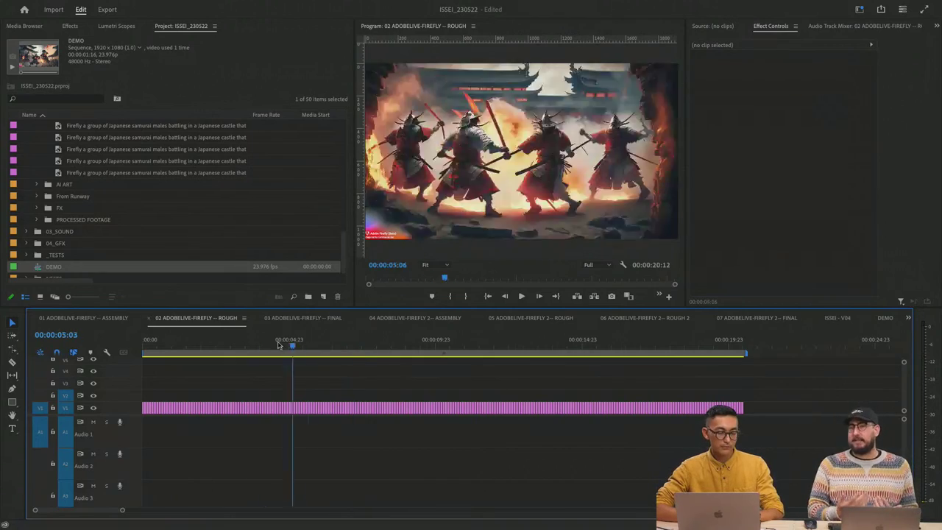
pyautogui.press('space')
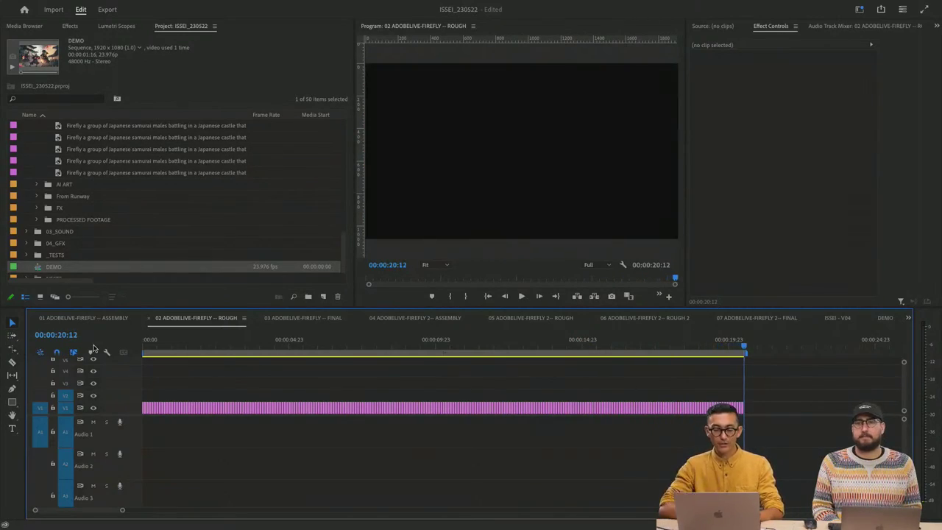
# Step: Return the ROUGH playhead to the start and compare the sequence with the 03 ADOBELIVE-FIREFLY -- FINAL timeline, ending back in ROUGH
pyautogui.click(469, 345)
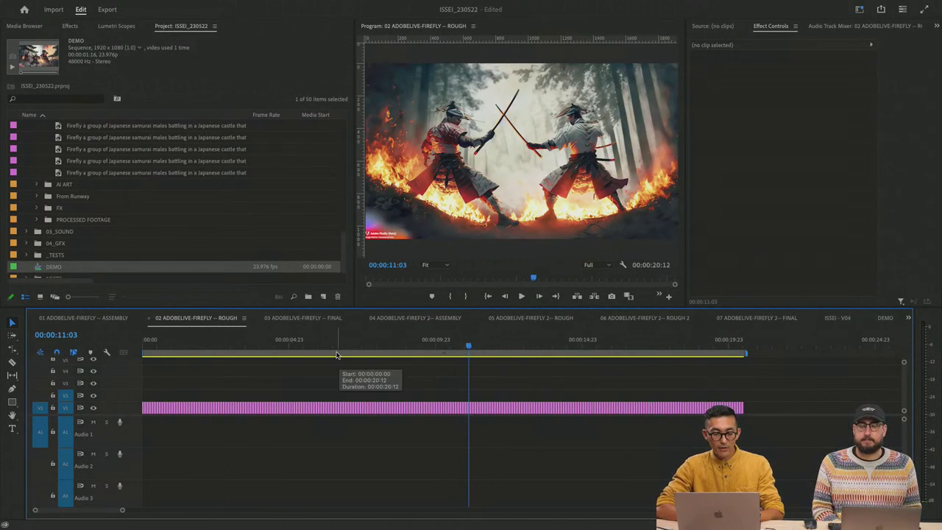
pyautogui.moveTo(329, 341); pyautogui.dragTo(133, 347)
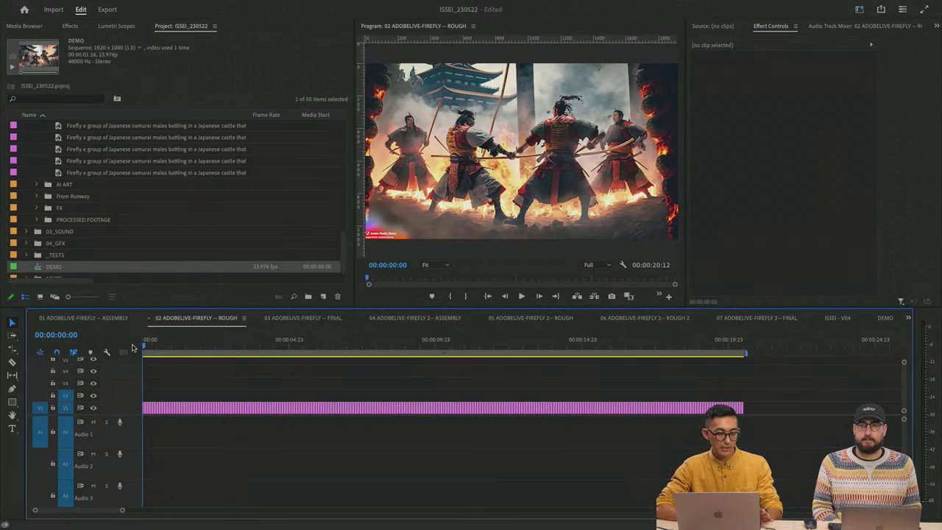
pyautogui.click(310, 319)
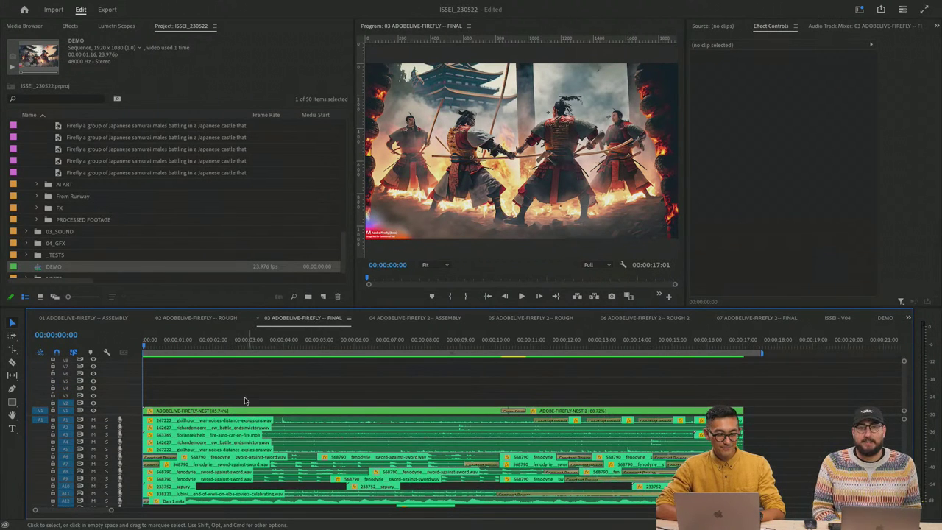
pyautogui.click(195, 318)
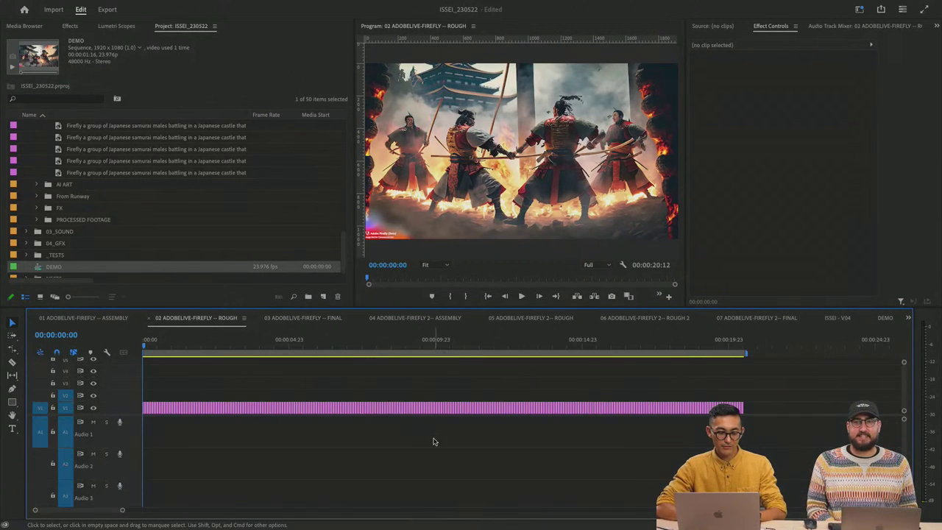
# Step: Apply the default Cross Dissolve between all clips in the ROUGH sequence and preview the result in the maximized Program monitor
pyautogui.moveTo(778, 399); pyautogui.dragTo(142, 411)
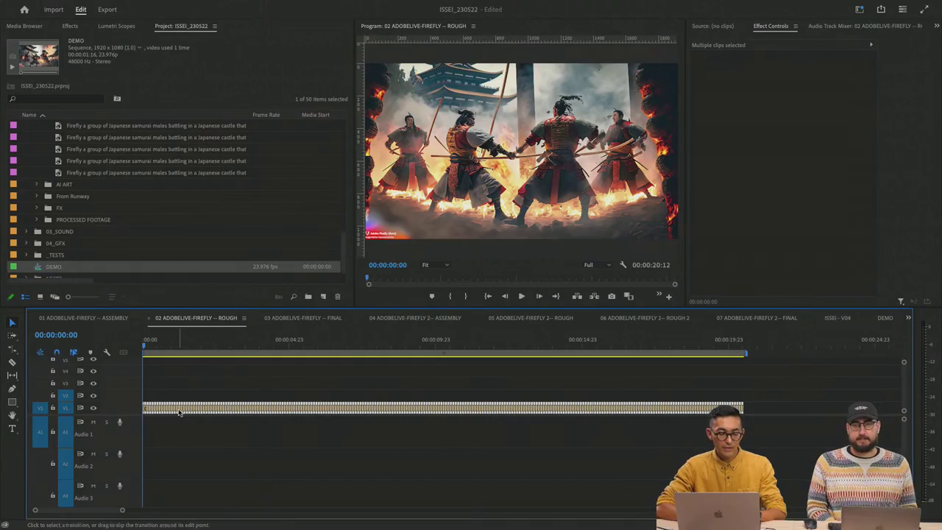
pyautogui.press('space')
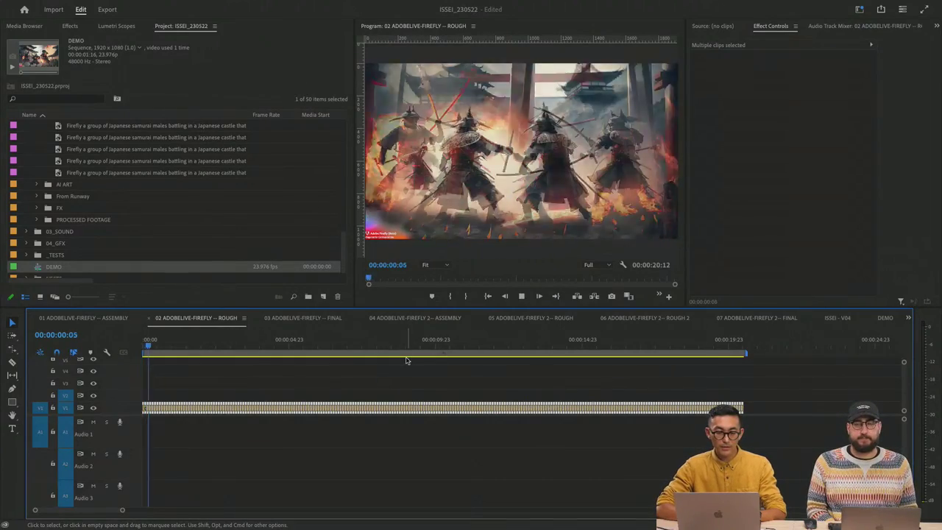
pyautogui.click(443, 100)
pyautogui.press('`')
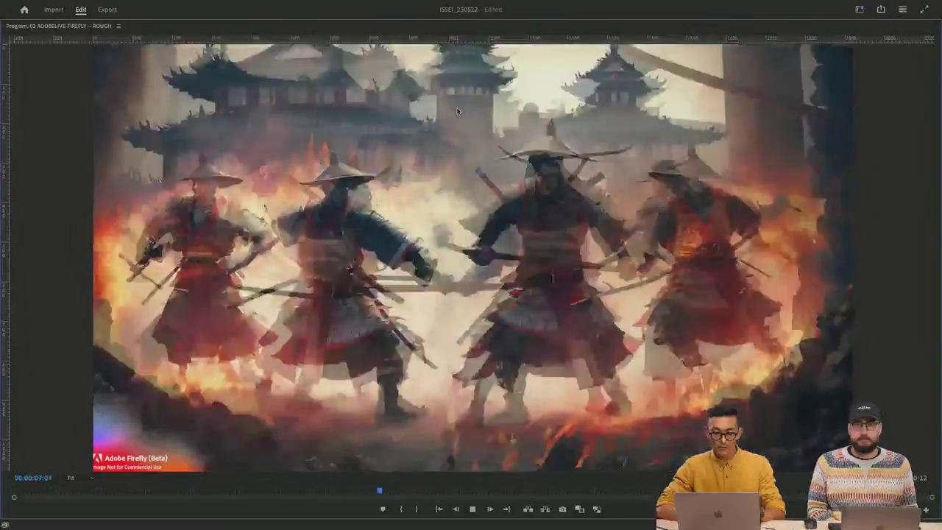
pyautogui.press('space')
pyautogui.press('`')
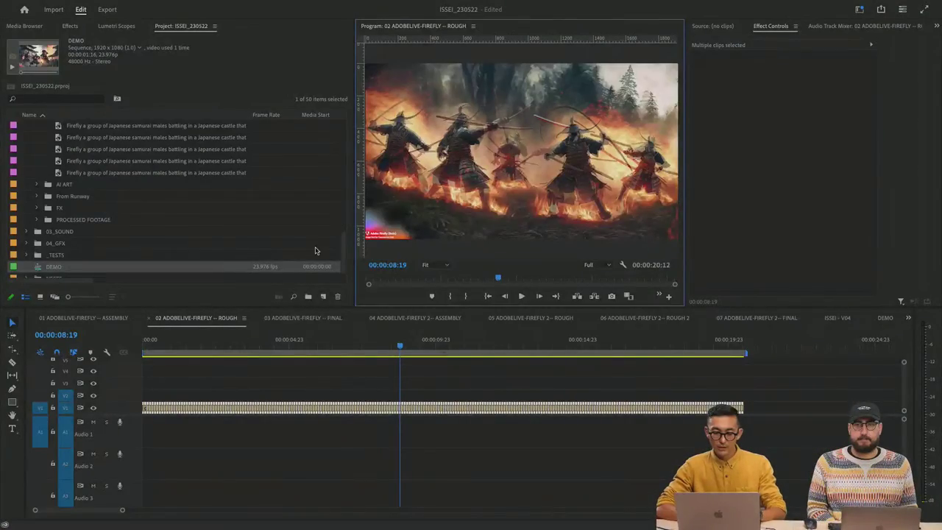
# Step: Nest all the dissolved image clips on V1 of the ROUGH sequence into one nested sequence with the default name
pyautogui.moveTo(769, 383); pyautogui.dragTo(171, 430)
pyautogui.rightClick(200, 407)
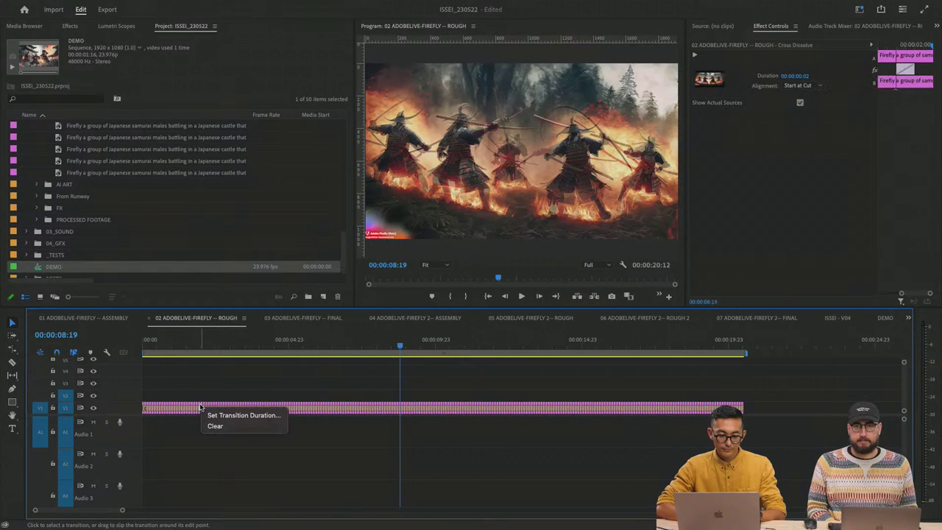
pyautogui.press('Escape')
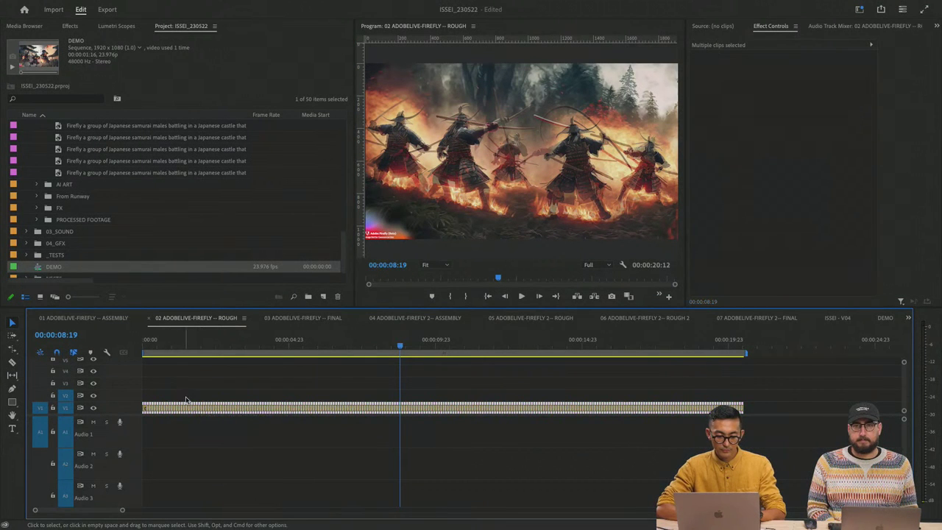
pyautogui.rightClick(193, 405)
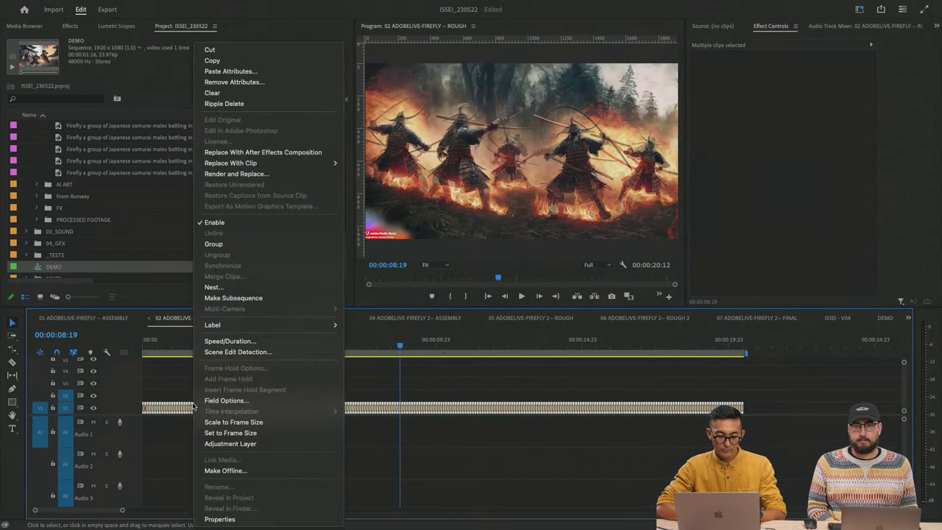
pyautogui.click(244, 288)
pyautogui.click(493, 290)
pyautogui.click(410, 409)
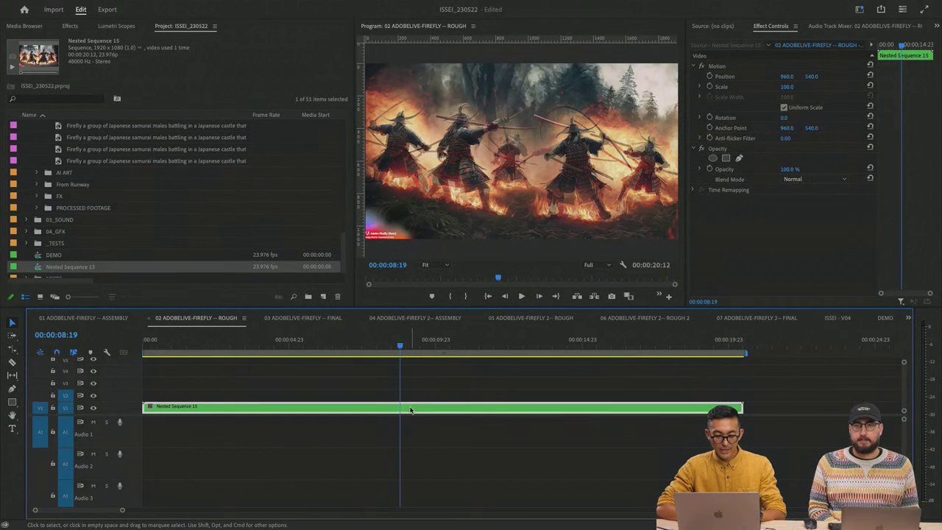
# Step: Rate-stretch the end of the nested sequence outward to slow it to 93.36%
pyautogui.press('r')
pyautogui.moveTo(742, 409); pyautogui.dragTo(785, 406)
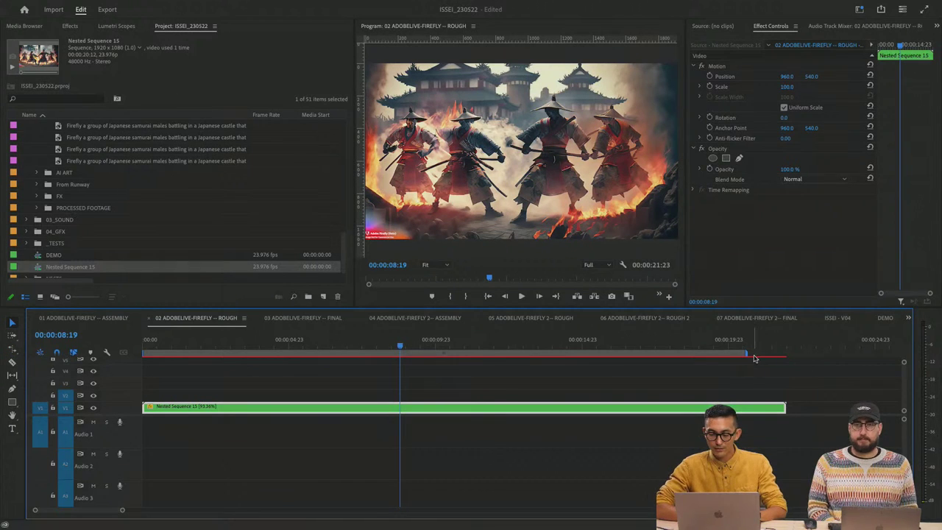
# Step: Extend the work area to the end of the nested clip and render the effects in the work area
pyautogui.moveTo(747, 355); pyautogui.dragTo(790, 357)
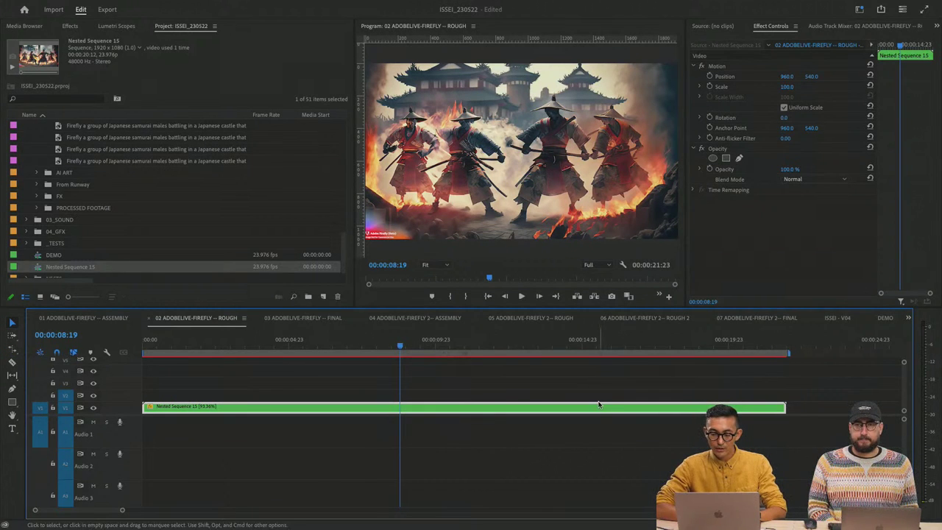
pyautogui.click(156, 5)
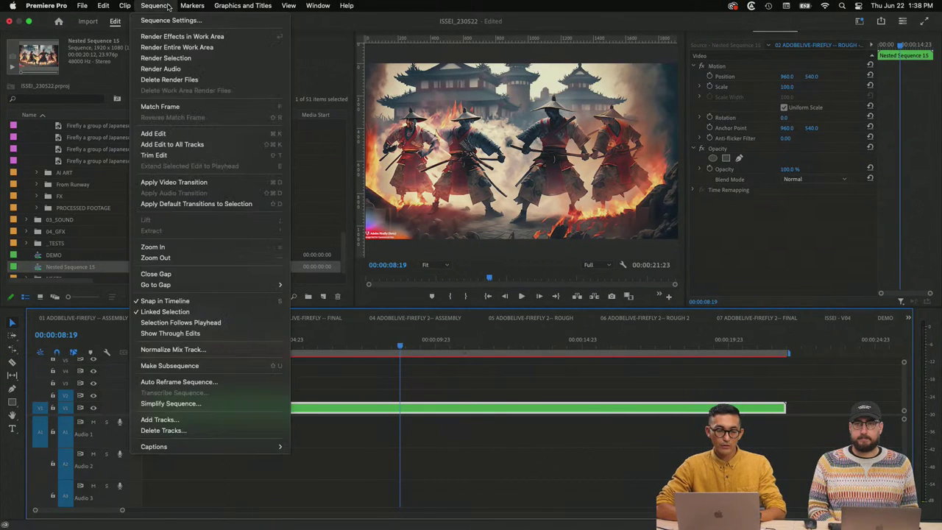
pyautogui.click(174, 36)
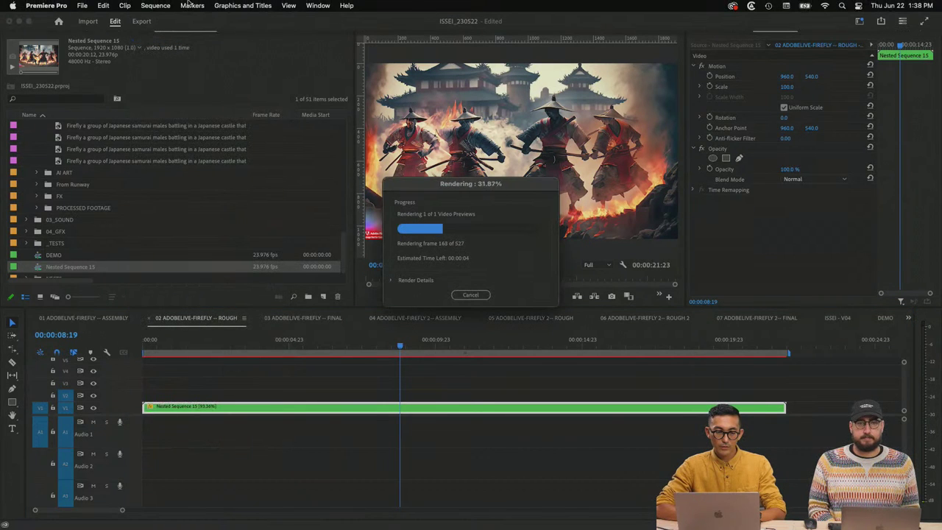
# Step: Play the rendered nested sequence in the maximized Program monitor and restore the normal workspace layout
pyautogui.click(166, 6)
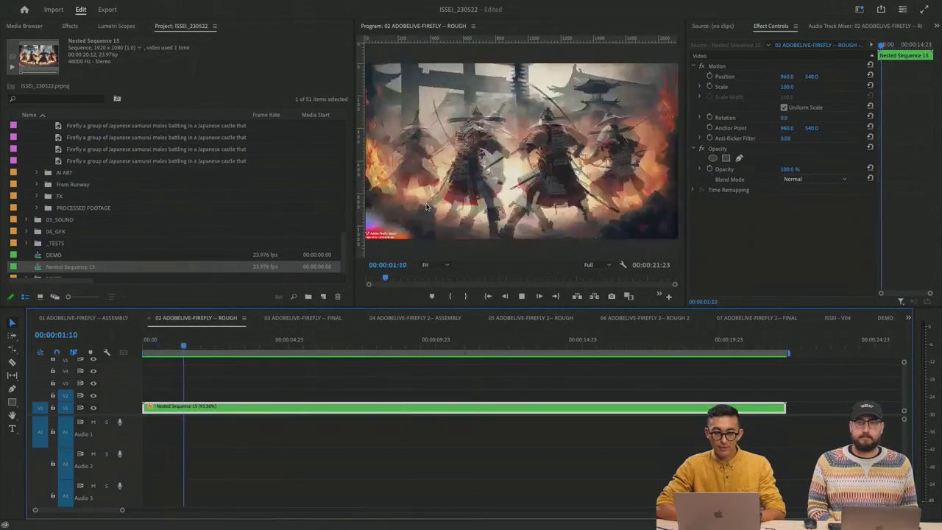
pyautogui.press('`')
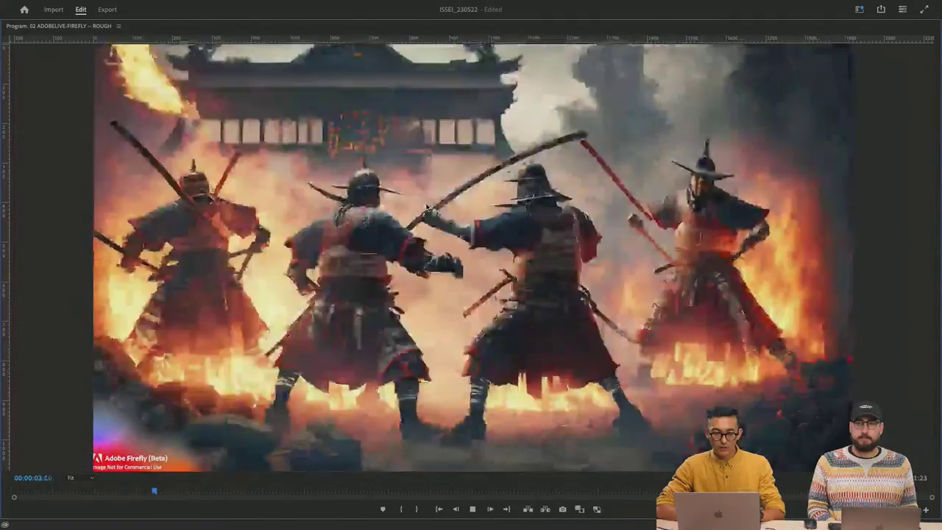
pyautogui.press('`')
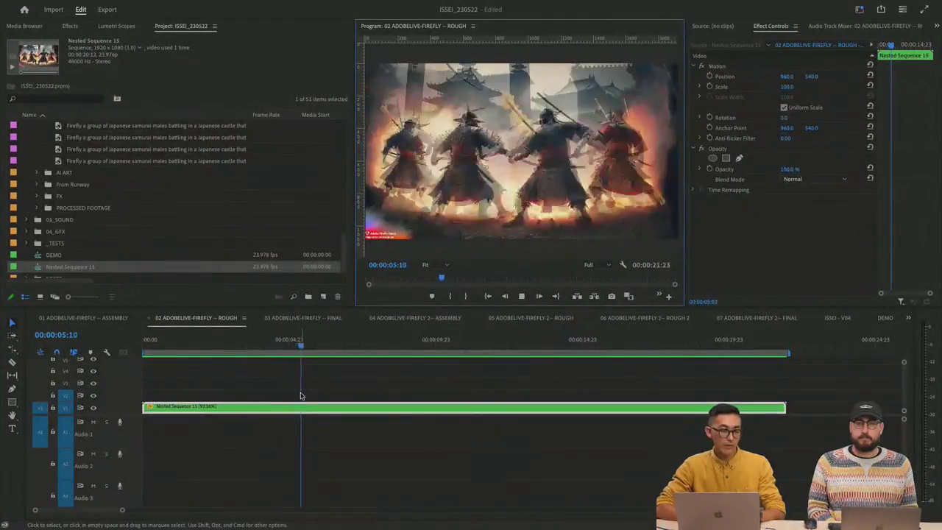
# Step: Open the 03 ADOBELIVE-FIREFLY -- FINAL sequence and scrub through its two nested clips on V1 to review the images
pyautogui.click(298, 319)
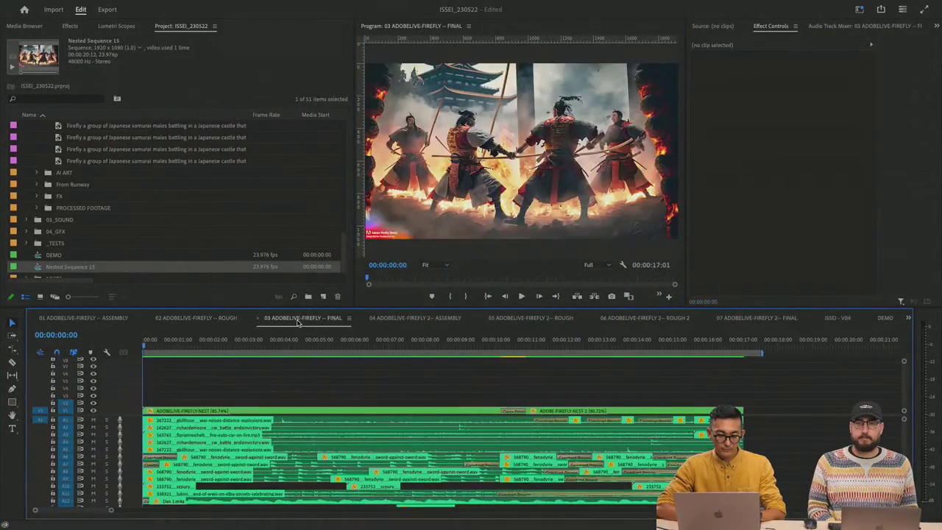
pyautogui.click(264, 411)
pyautogui.click(580, 411)
pyautogui.click(471, 345)
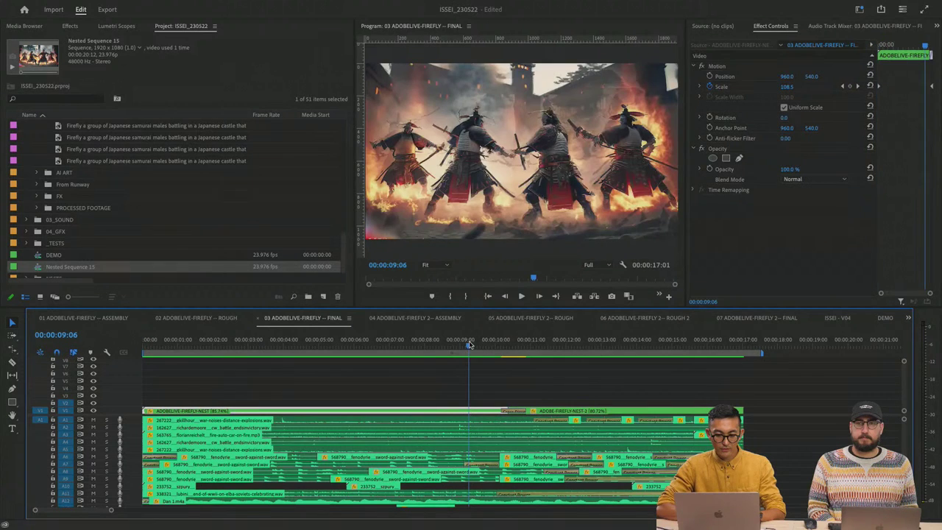
pyautogui.click(570, 346)
pyautogui.click(637, 346)
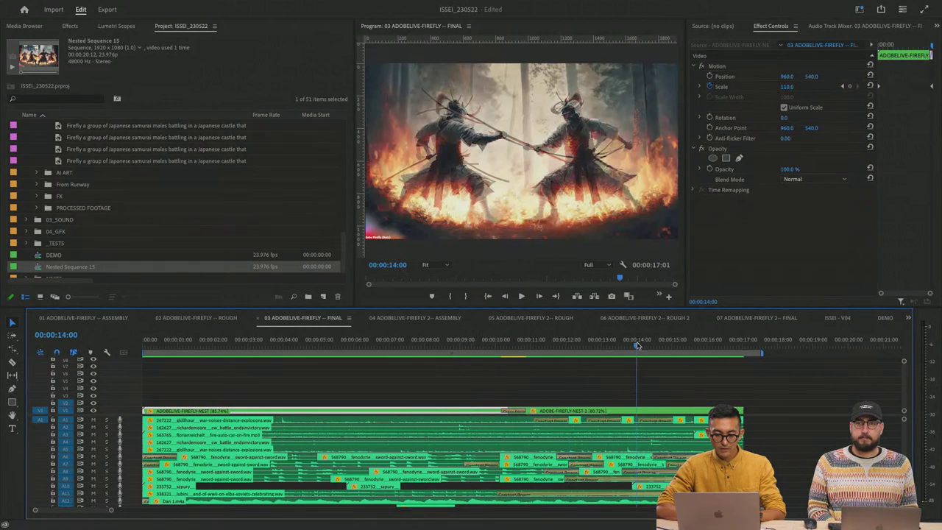
pyautogui.click(570, 346)
pyautogui.click(377, 344)
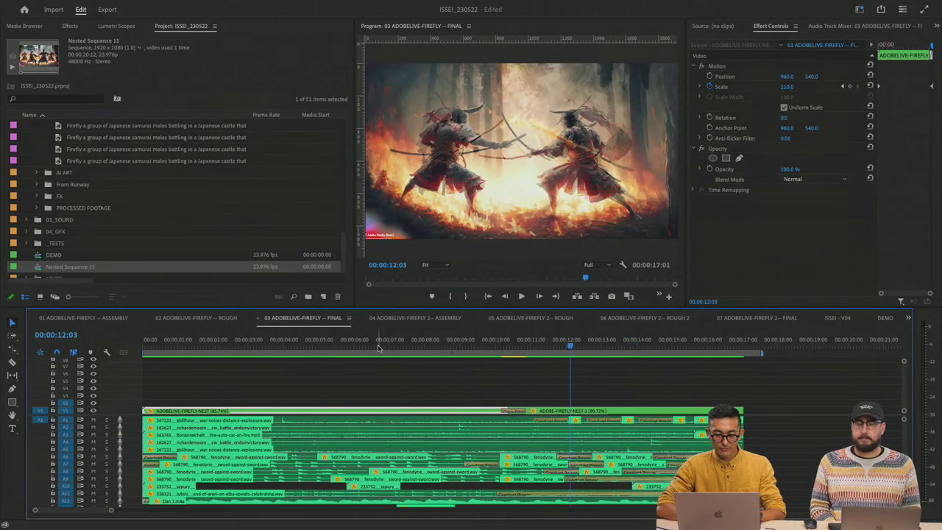
pyautogui.click(297, 346)
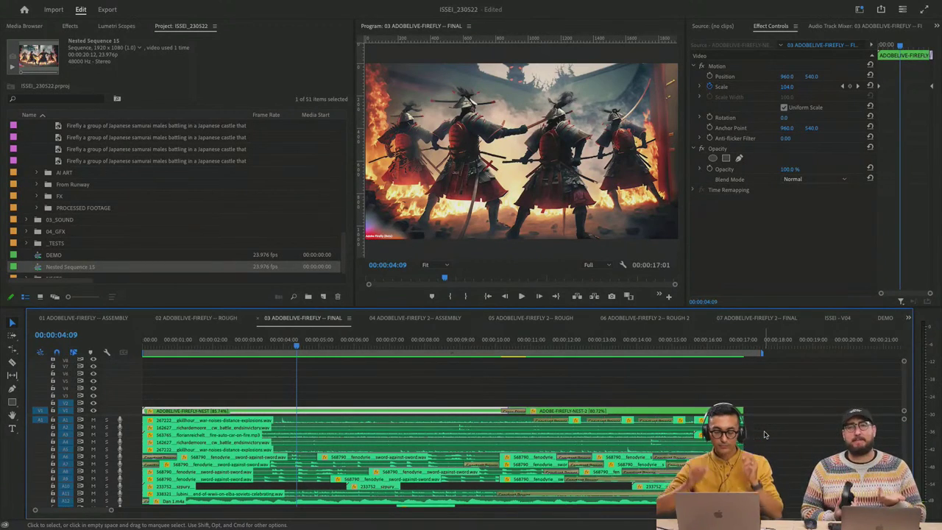
# Step: Audition audio track A1 in solo from the start of the FINAL sequence at a raised volume, and turn its solo off
pyautogui.press('XF86AudioRaiseVolume')
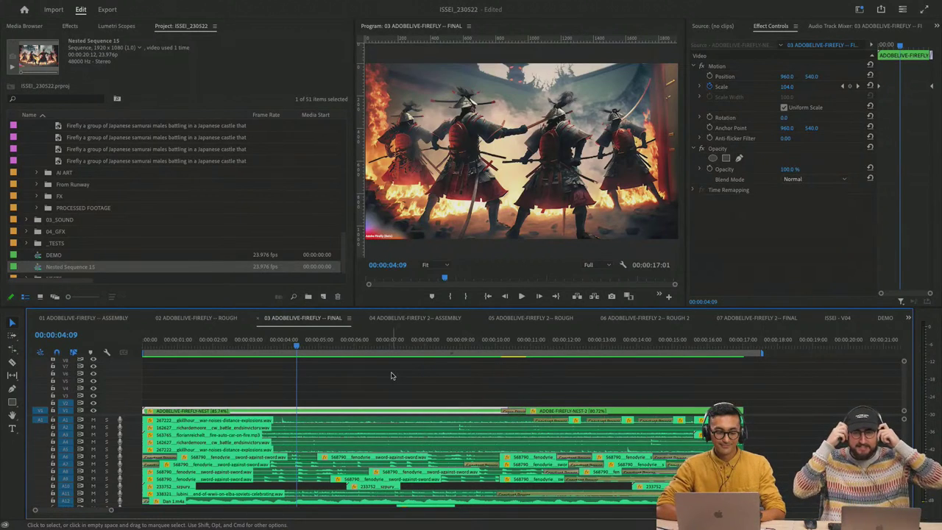
pyautogui.click(150, 348)
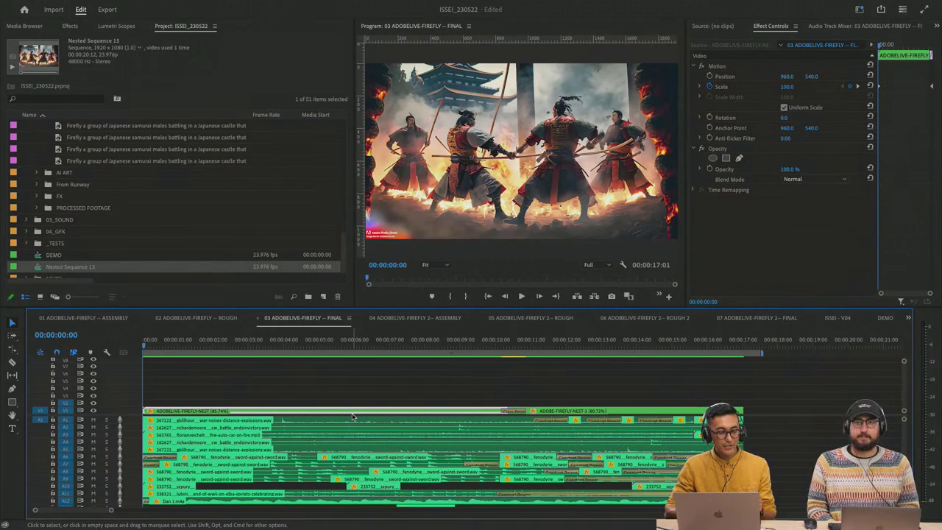
pyautogui.click(107, 419)
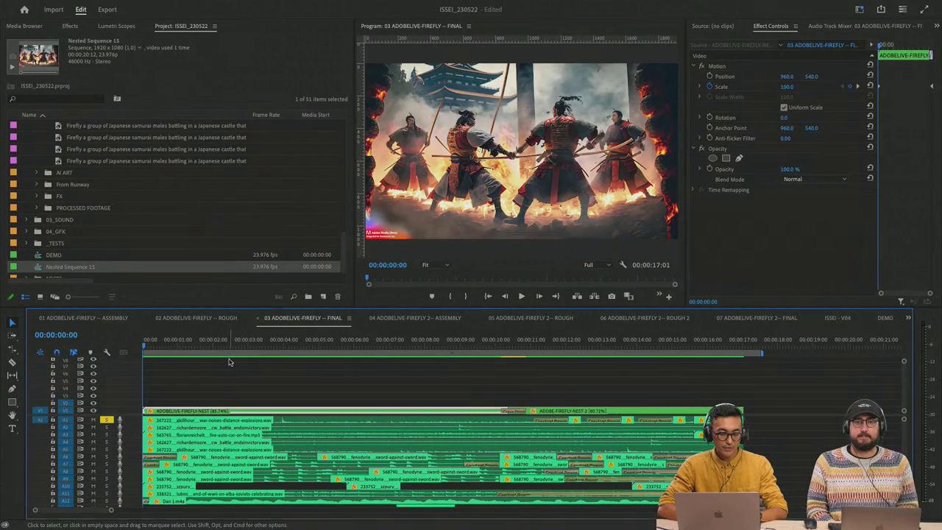
pyautogui.press('space')
pyautogui.press('XF86AudioRaiseVolume')
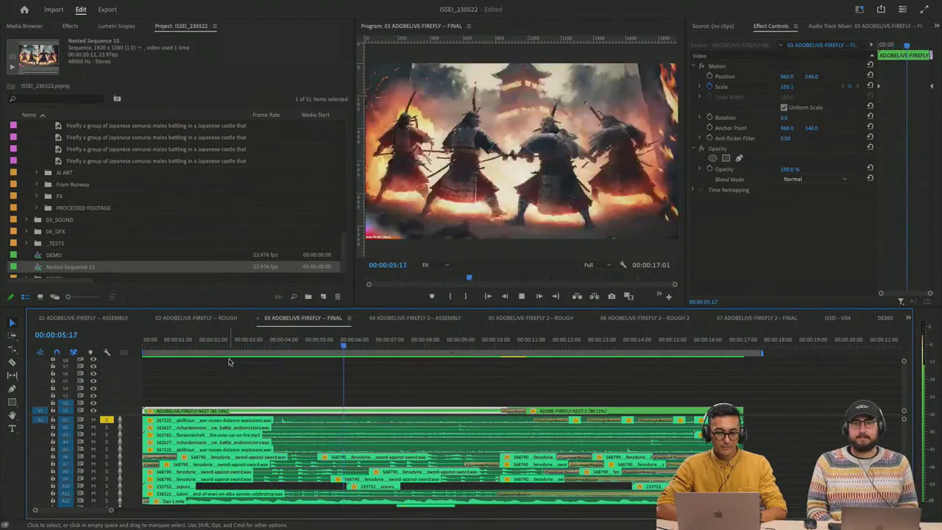
pyautogui.press('space')
pyautogui.click(105, 420)
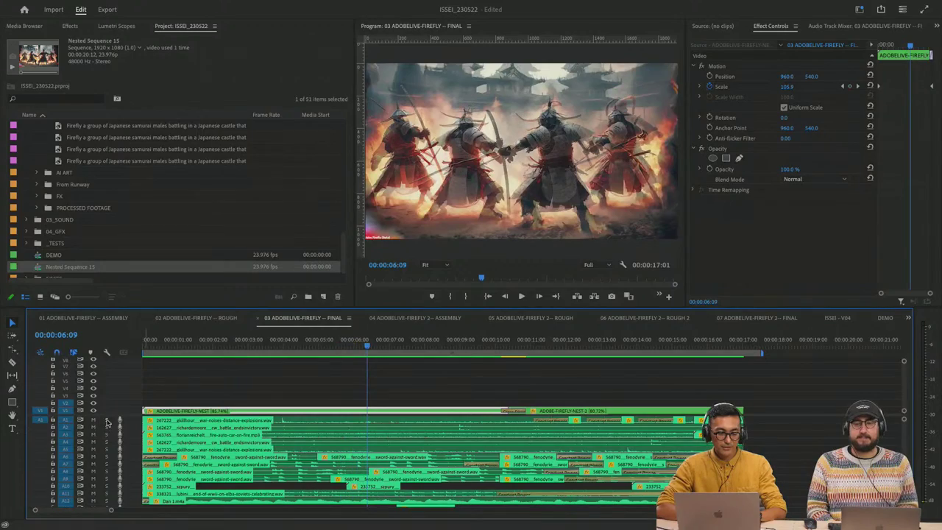
# Step: Audition the sword sound effects on tracks A8 and A6 in solo, and turn both solos off
pyautogui.click(106, 470)
pyautogui.press('space')
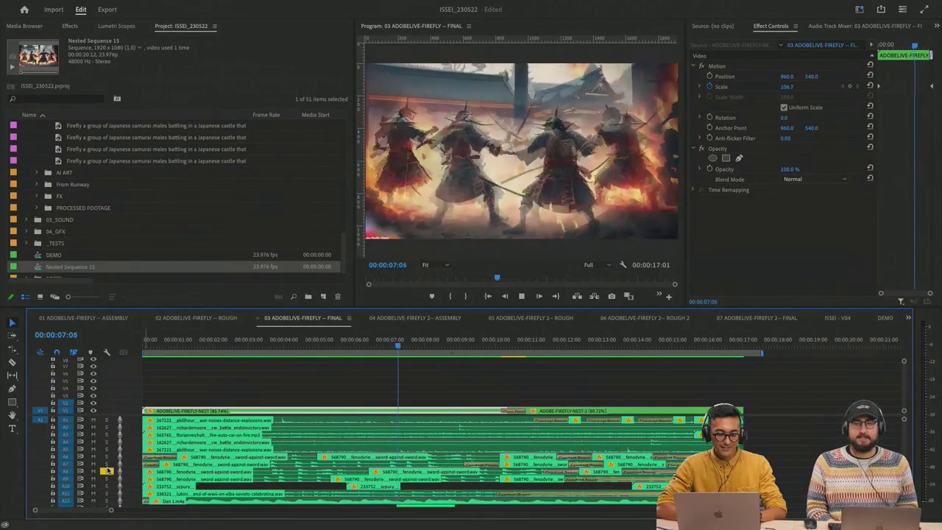
pyautogui.click(106, 457)
pyautogui.click(106, 470)
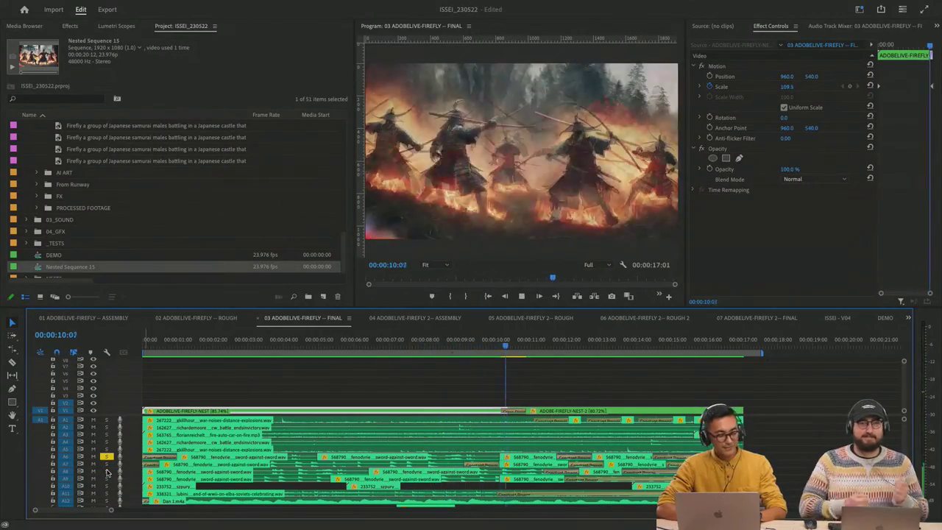
pyautogui.press('space')
pyautogui.click(106, 457)
# Step: Shorten the work area to the end of the clips and play the FINAL sequence from the start in the maximized Program monitor
pyautogui.press('Home')
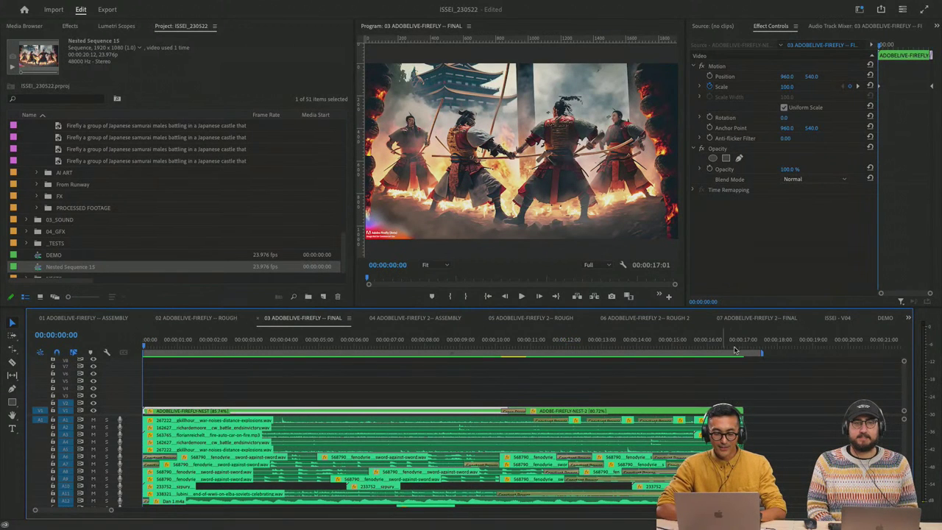
pyautogui.moveTo(762, 357); pyautogui.dragTo(746, 357)
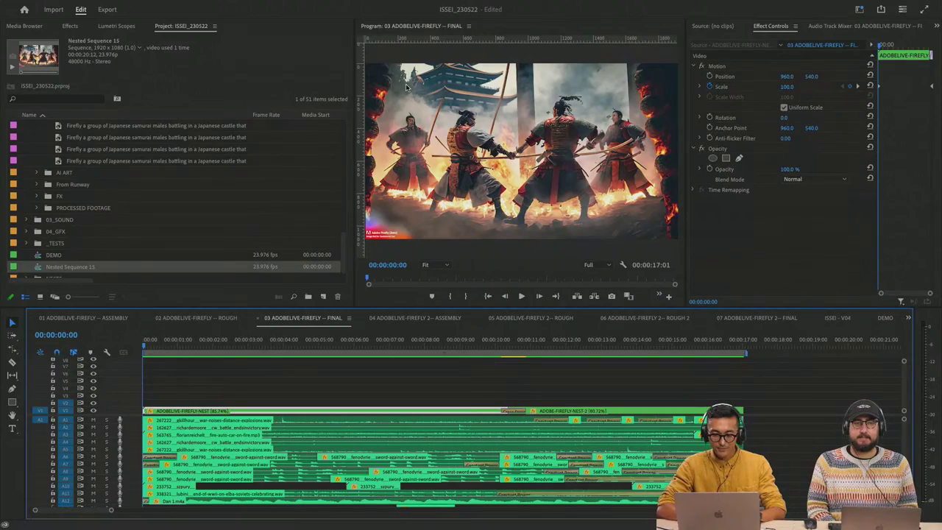
pyautogui.press('`')
pyautogui.press('space')
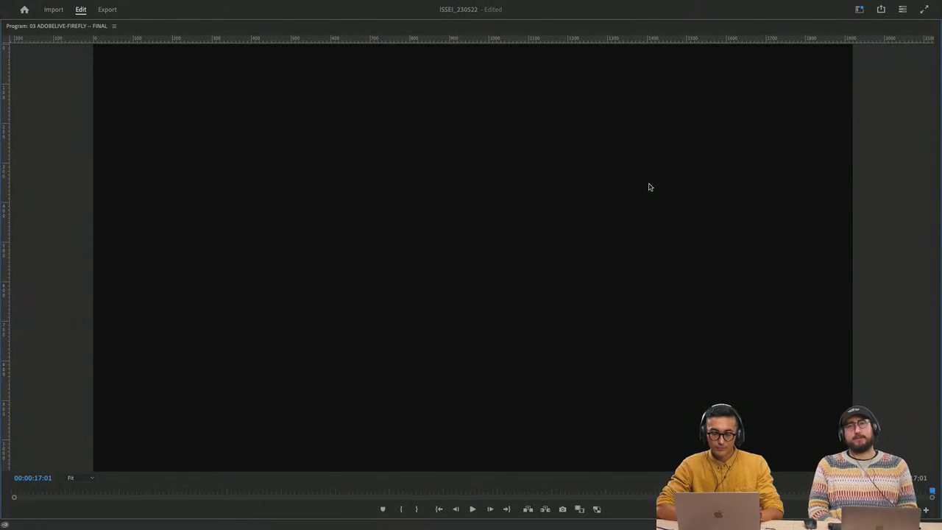
pyautogui.press('`')
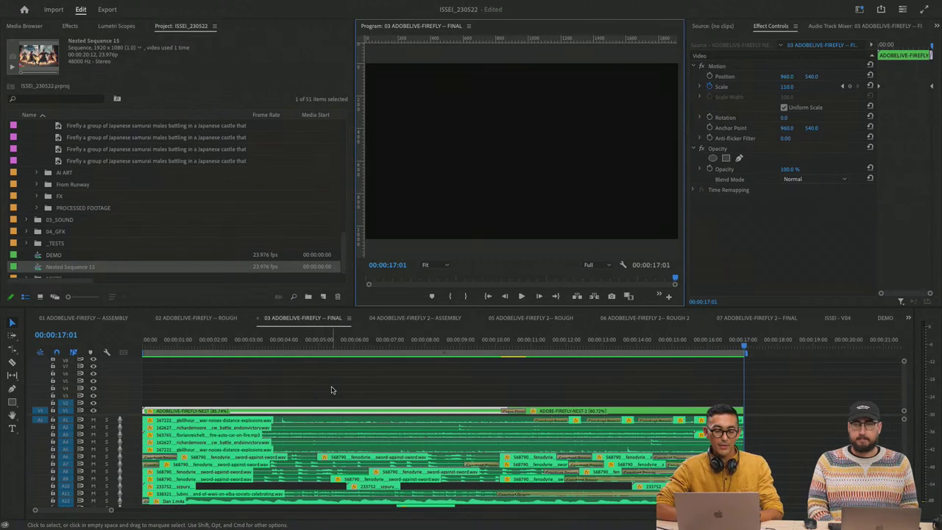
# Step: Open the ADOBELIVE-FIREFLY-NEST clip from the FINAL timeline to inspect its contents, and return to the FINAL sequence
pyautogui.click(331, 387)
pyautogui.click(341, 413)
pyautogui.moveTo(290, 339); pyautogui.dragTo(133, 357)
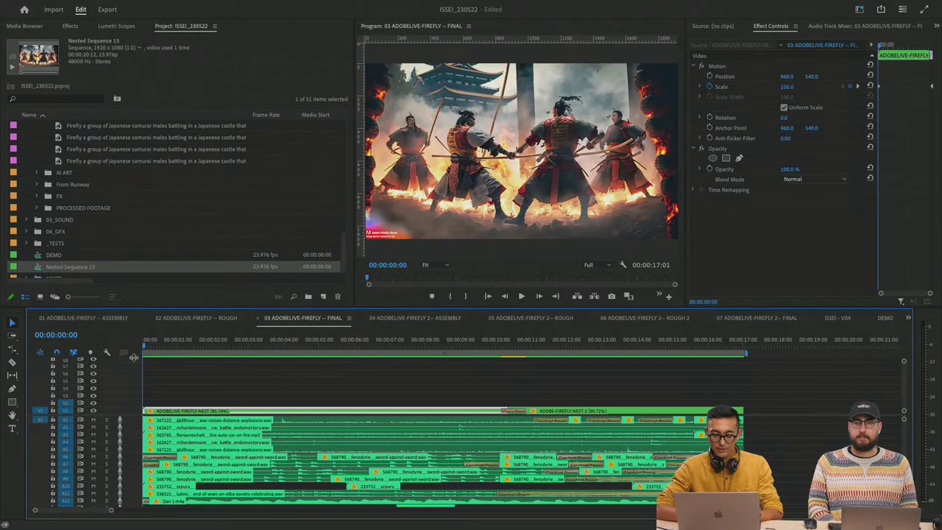
pyautogui.doubleClick(332, 414)
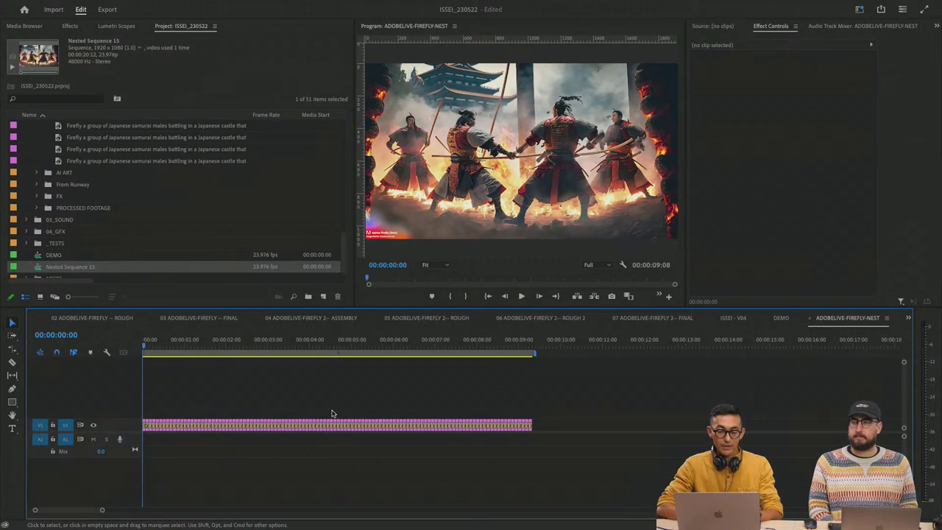
pyautogui.click(199, 318)
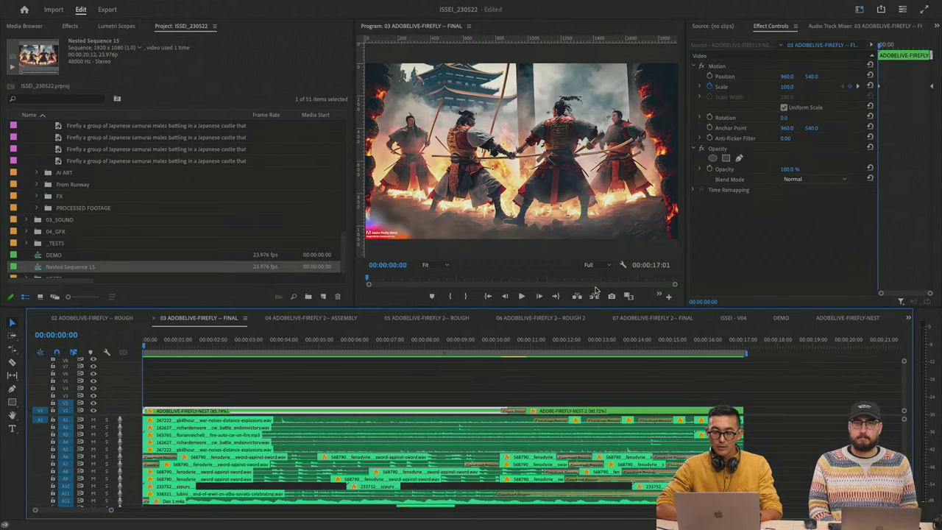
# Step: Inspect the track effects in the FINAL sequence's audio mixer and scrub the opening to 00:00:02:22
pyautogui.click(827, 26)
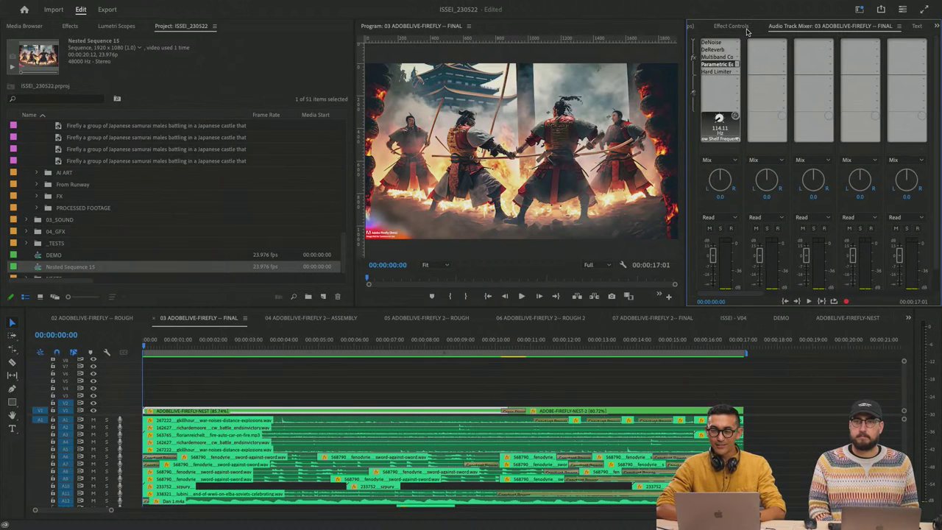
pyautogui.hotkey('shift', '2')
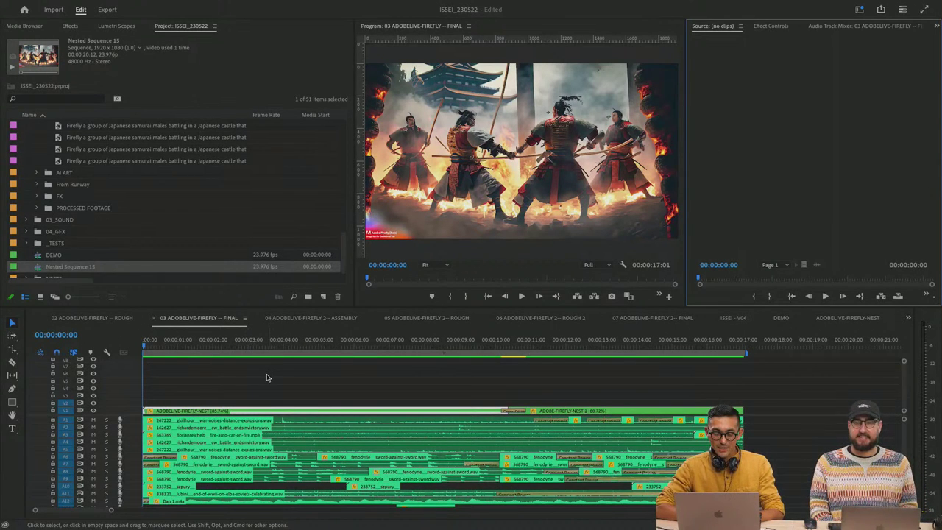
pyautogui.click(209, 318)
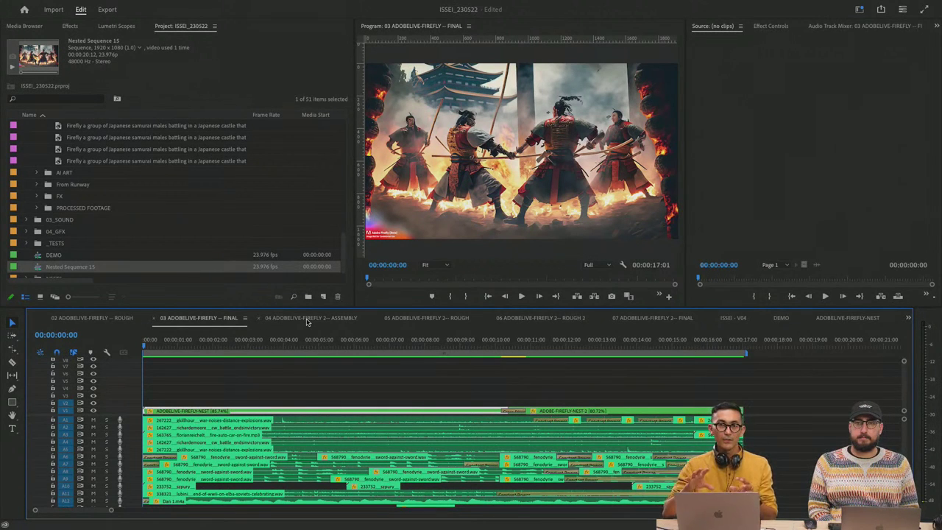
pyautogui.moveTo(172, 343); pyautogui.dragTo(247, 346)
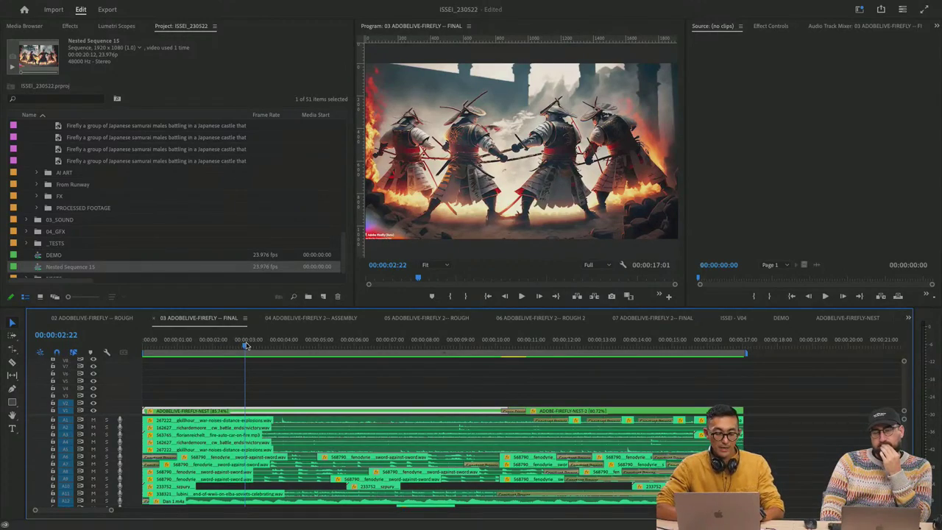
# Step: Switch to Adobe Firefly in Chrome, clear the samurai prompt and remove the reference image
pyautogui.press('super+Tab')
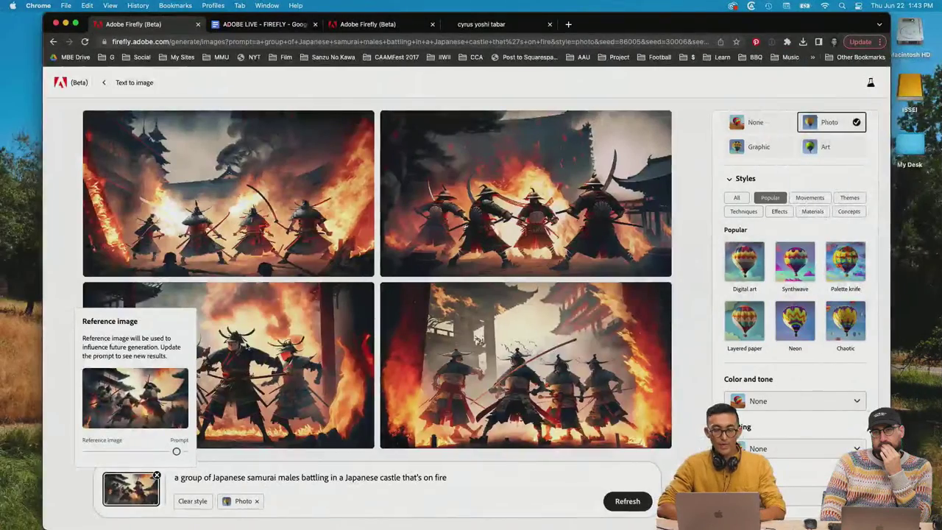
pyautogui.moveTo(452, 478); pyautogui.dragTo(94, 481)
pyautogui.press('BackSpace')
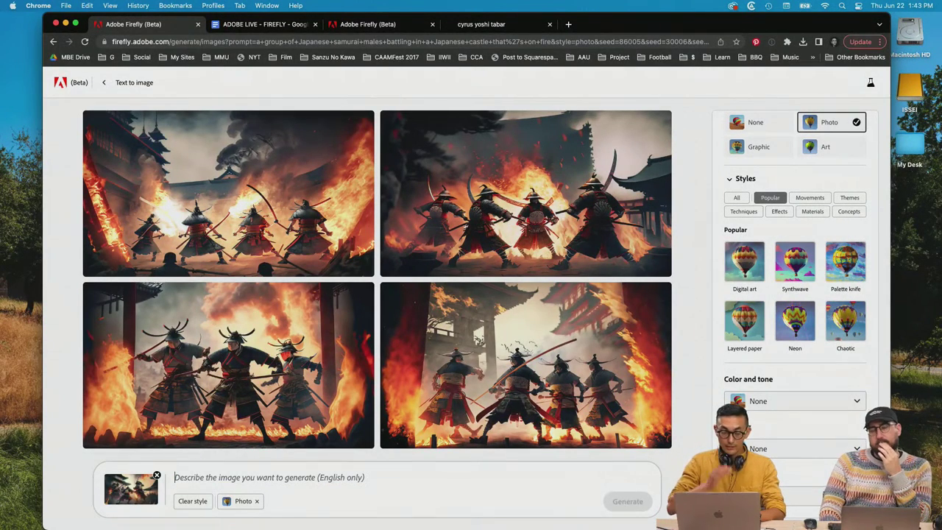
pyautogui.click(156, 475)
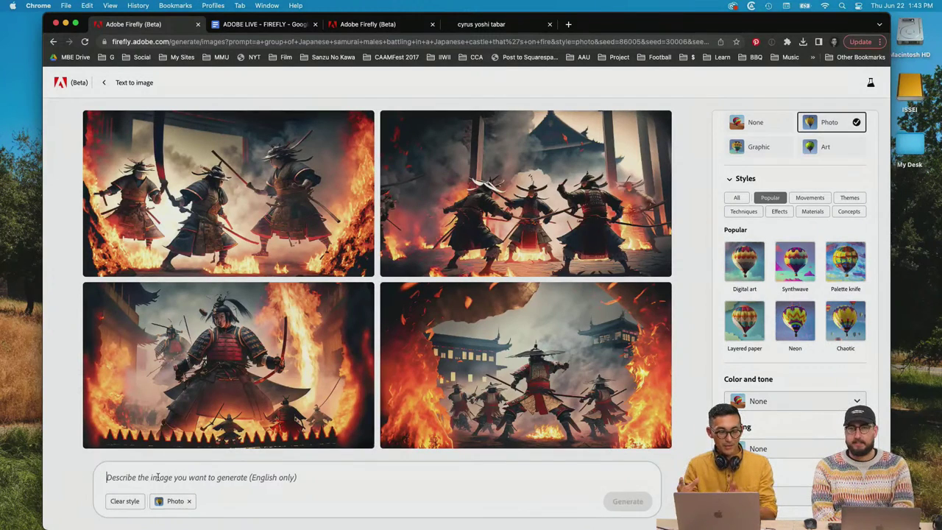
# Step: Enter "a japanese farmer portrait daguerrotype" as the start of the new image prompt
pyautogui.click(159, 478)
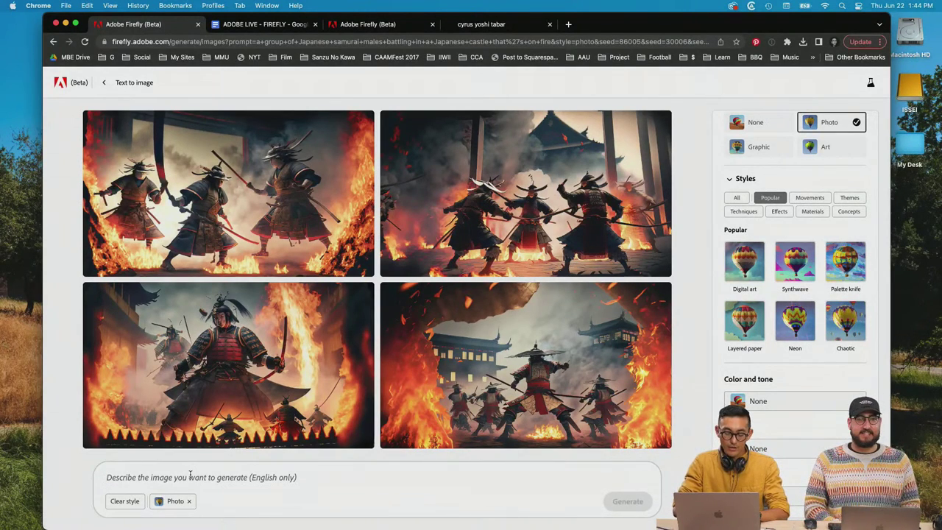
pyautogui.write('a japanese farmer portrait')
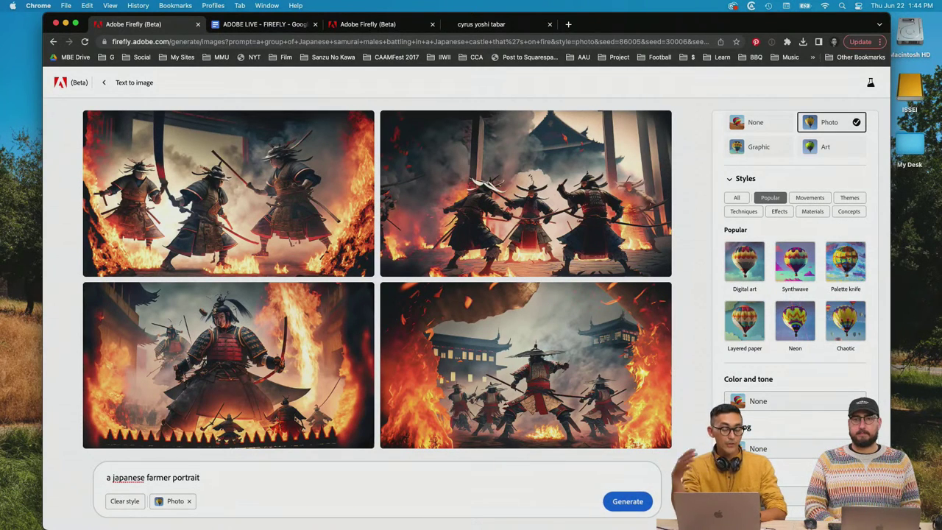
pyautogui.write('dag')
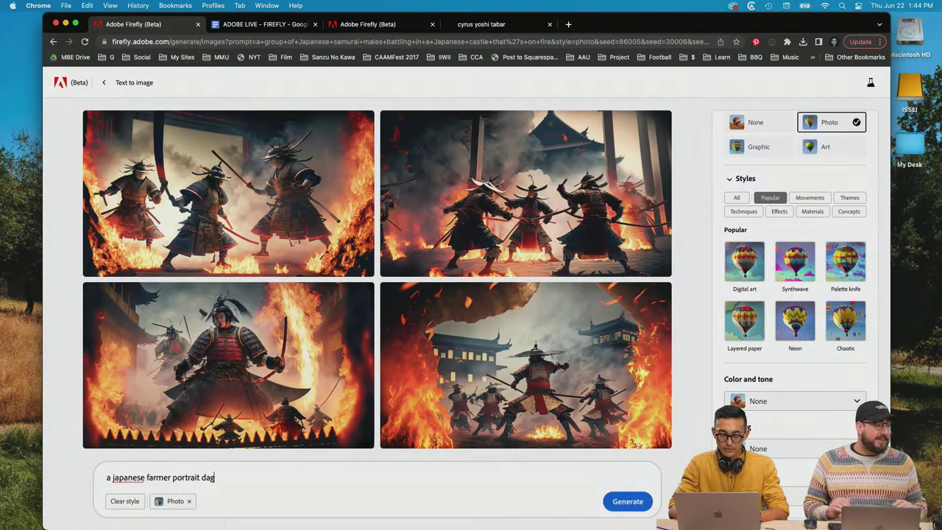
pyautogui.write('uerre')
pyautogui.press('BackSpace')
pyautogui.press('BackSpace')
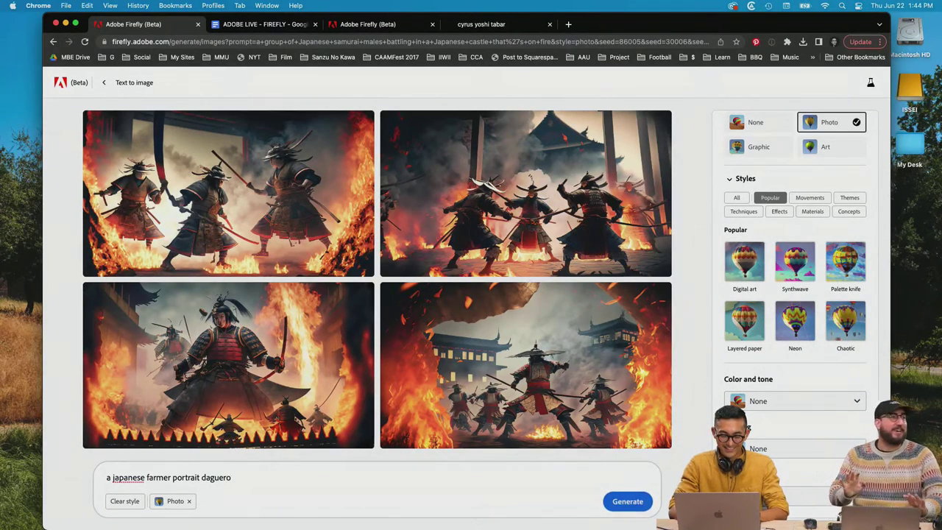
pyautogui.write('rotype')
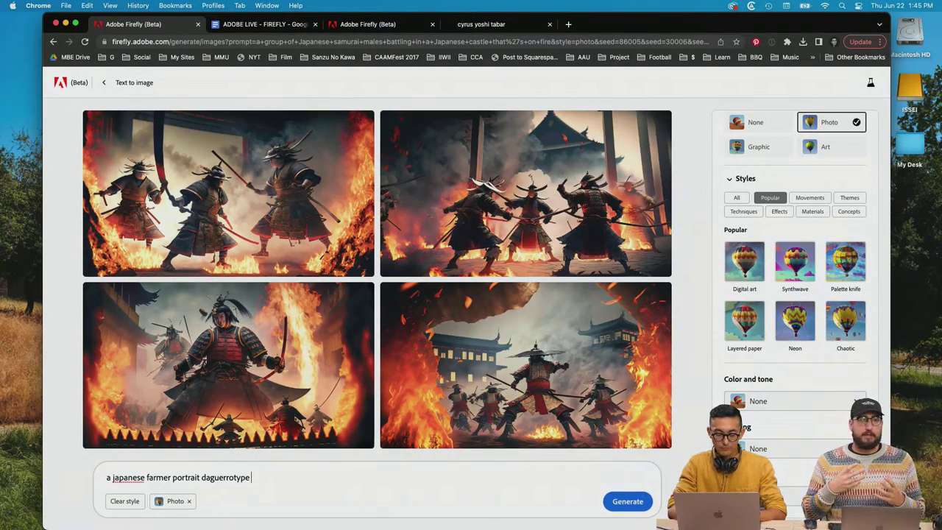
# Step: Extend the prompt with "standing with a tea farm in the background" and generate the images
pyautogui.write('se farmer portrait daguerrotype standing in ')
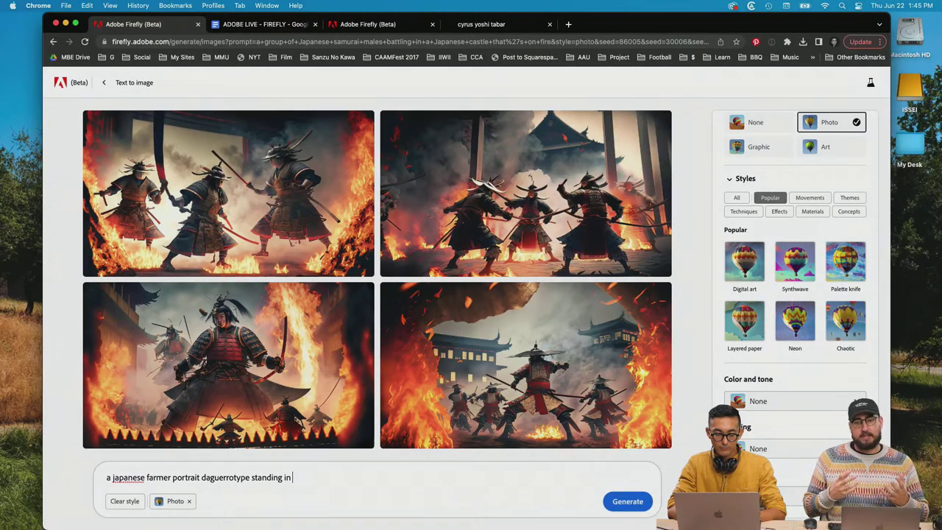
pyautogui.write('a t')
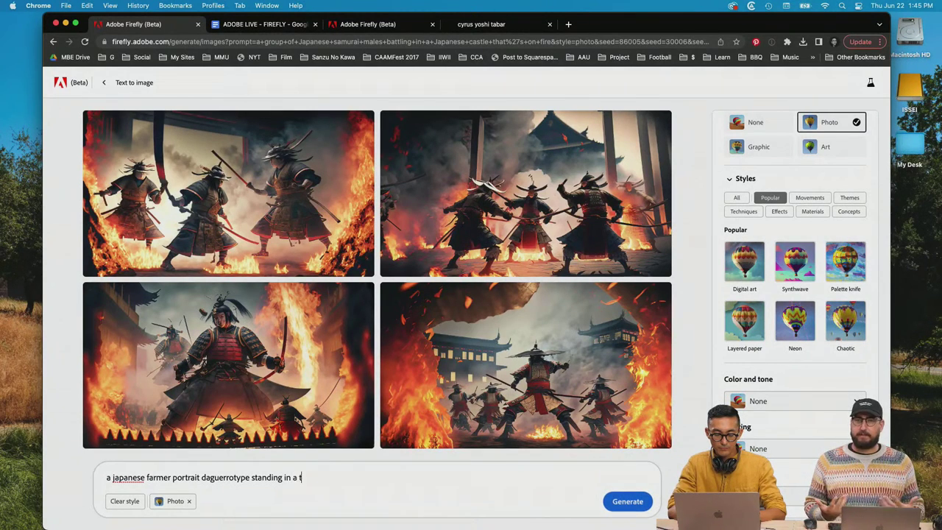
pyautogui.write('ea farm in ')
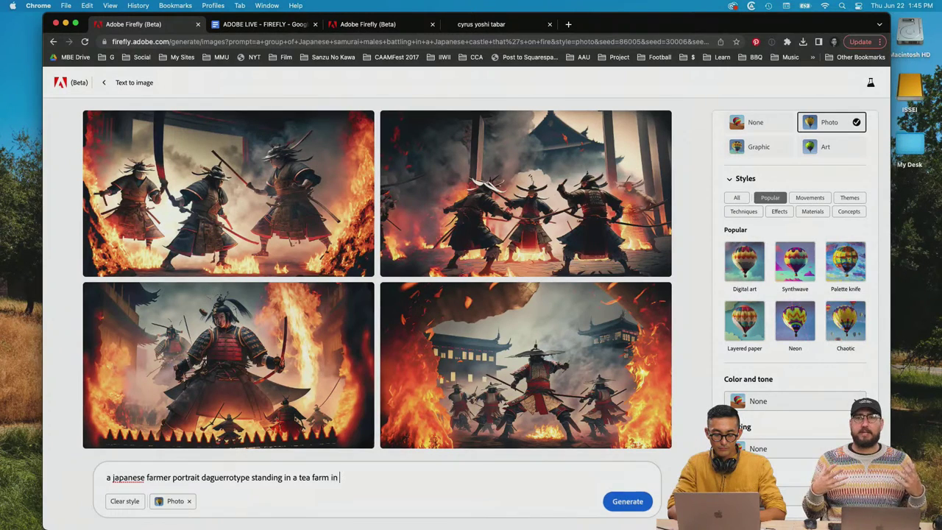
pyautogui.write('the background')
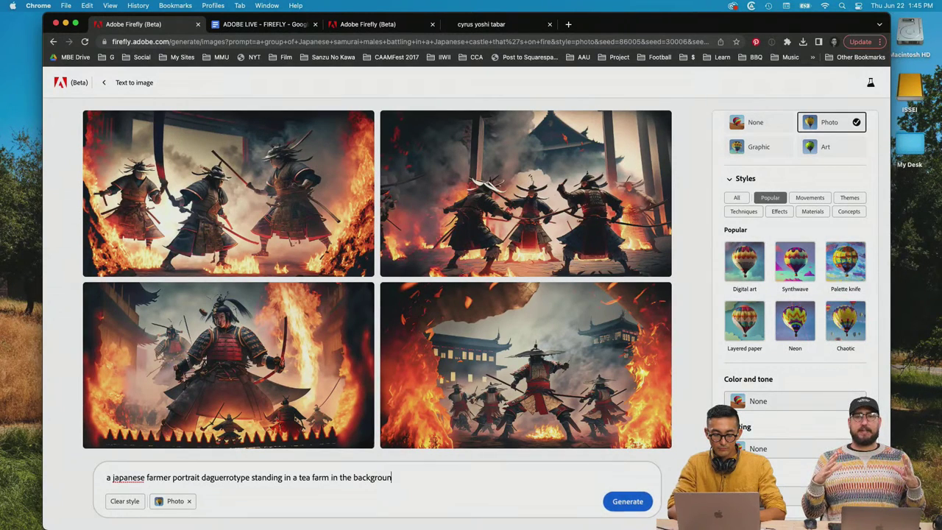
pyautogui.doubleClick(287, 477)
pyautogui.write('with')
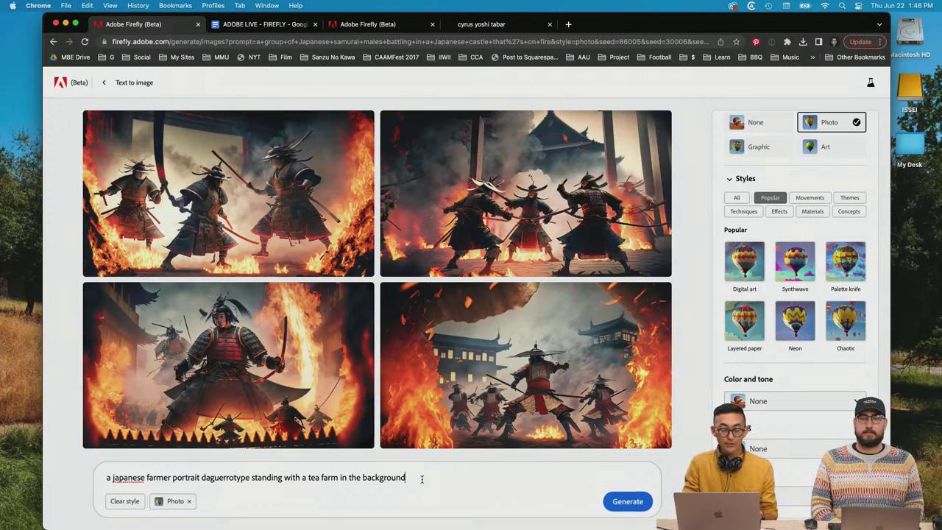
pyautogui.click(611, 506)
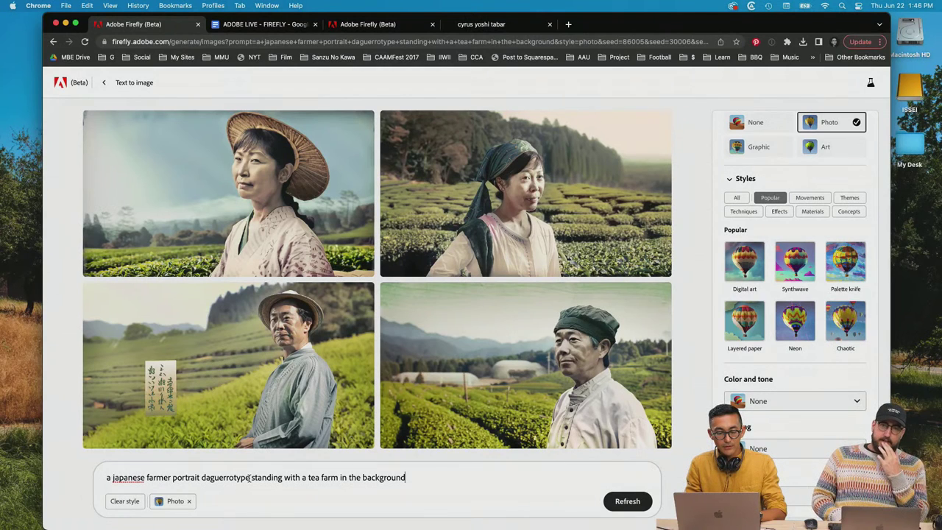
# Step: Remove the word "portrait" from the prompt and generate the images again
pyautogui.doubleClick(188, 477)
pyautogui.press('BackSpace')
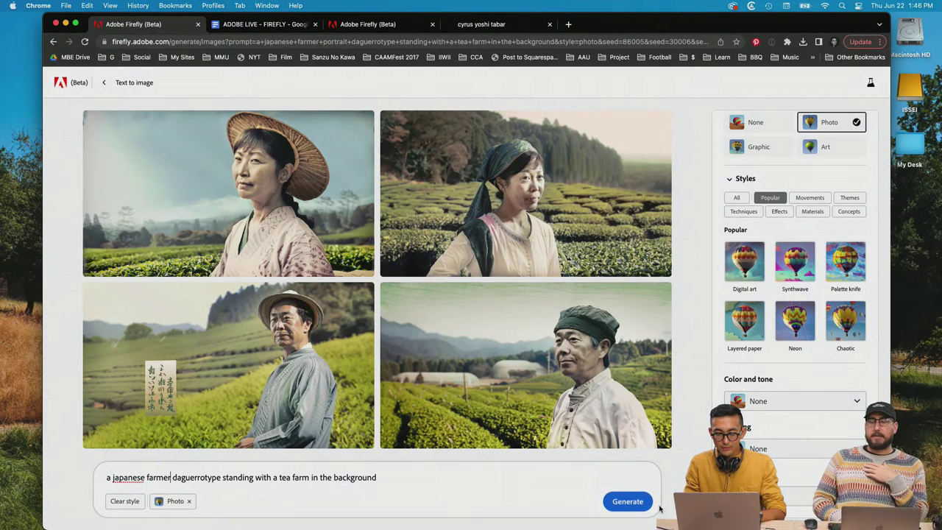
pyautogui.click(628, 502)
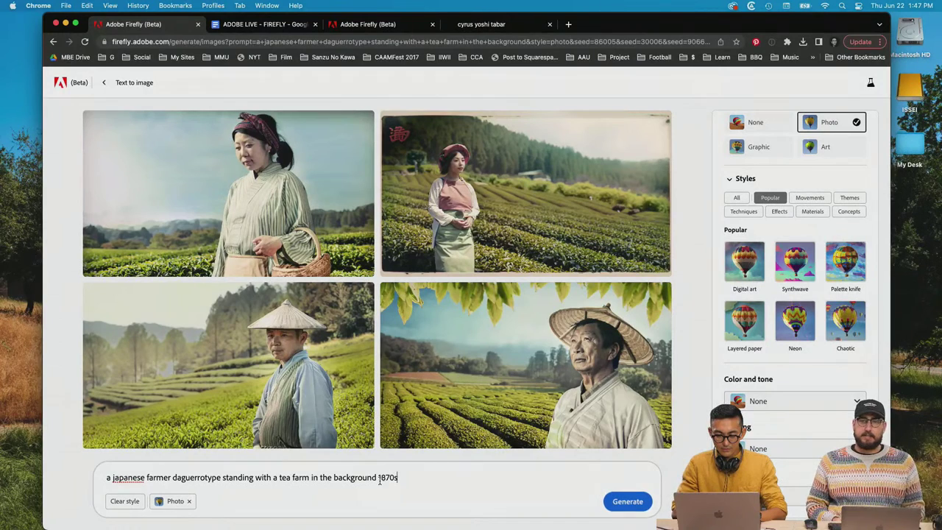
# Step: Add ", 1870s" to the end of the prompt and generate a new set of images
pyautogui.write(',')
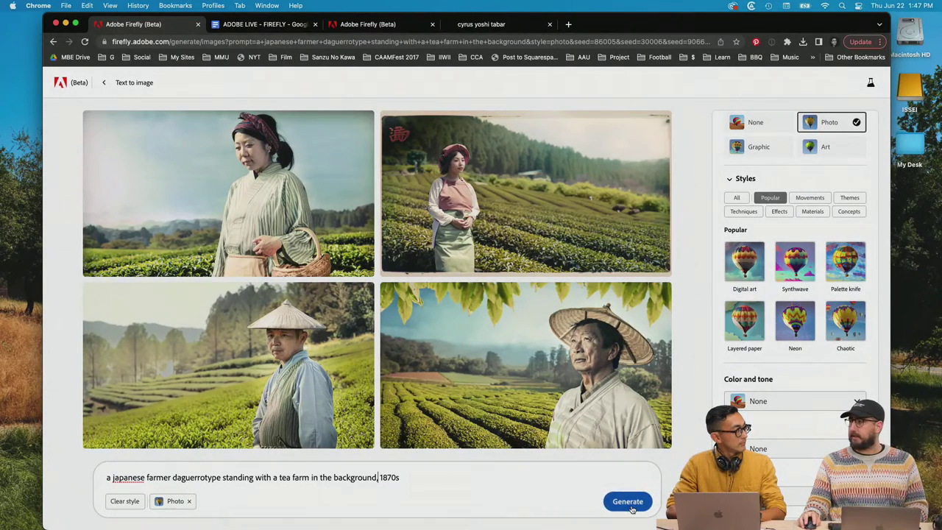
pyautogui.click(629, 506)
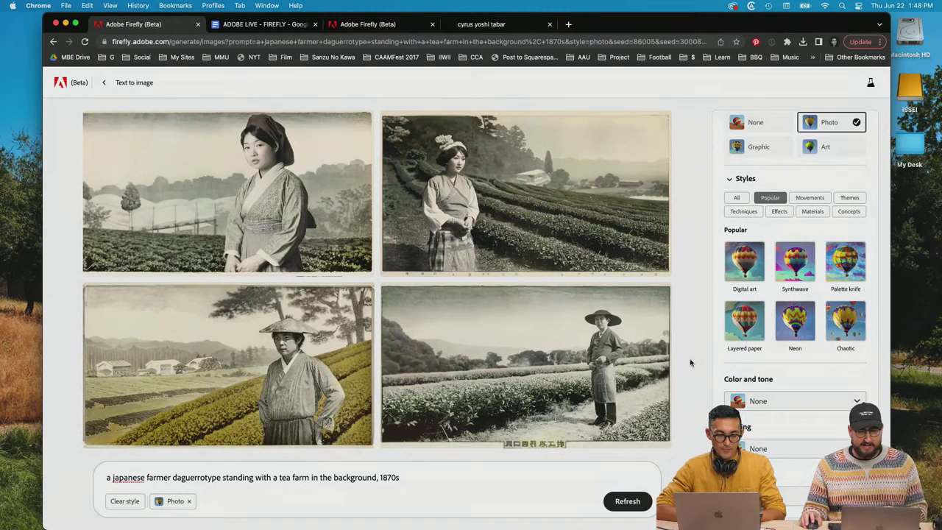
pyautogui.moveTo(394, 360)
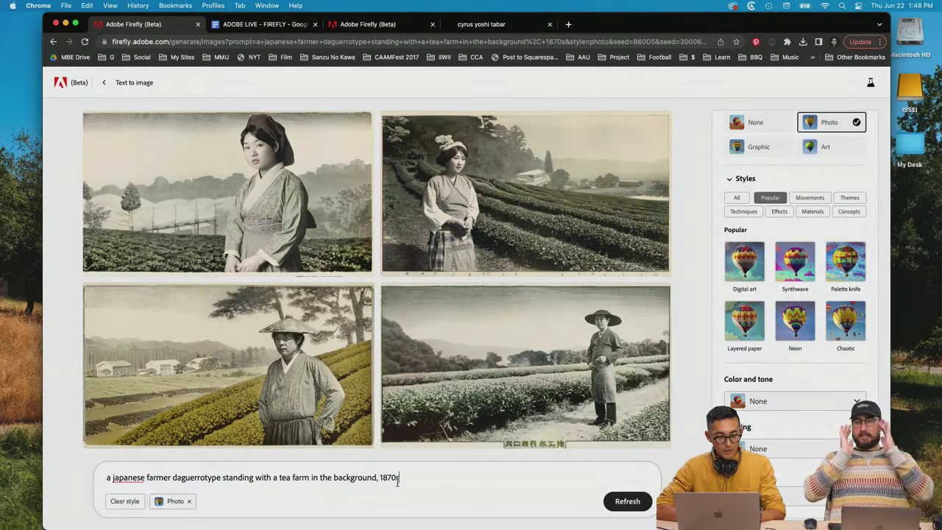
# Step: Set the color and tone to Black and white and generate the 1870s tea farm images again
pyautogui.press('BackSpace')
pyautogui.click(752, 402)
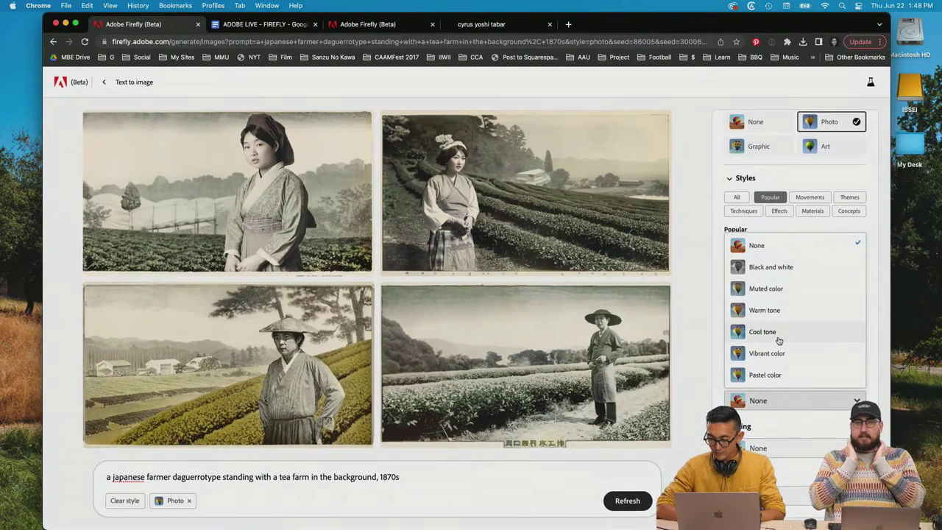
pyautogui.click(771, 267)
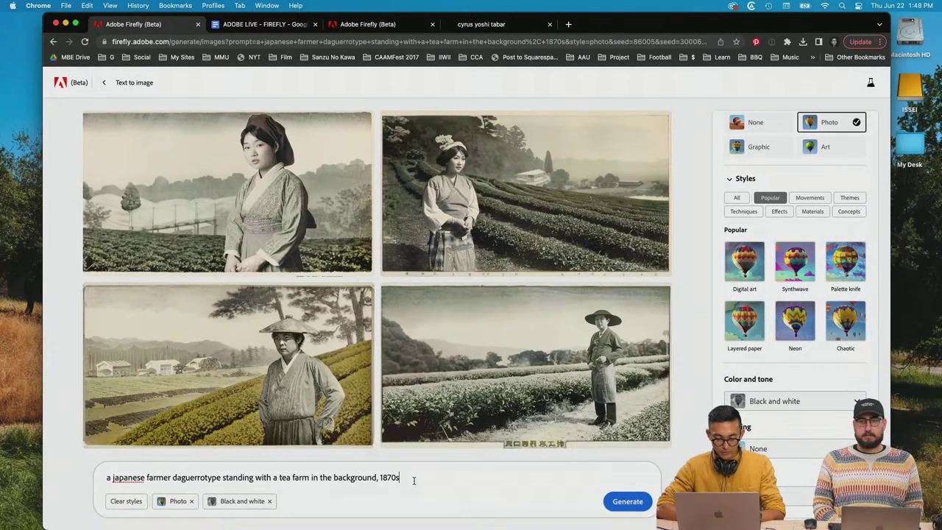
pyautogui.click(642, 498)
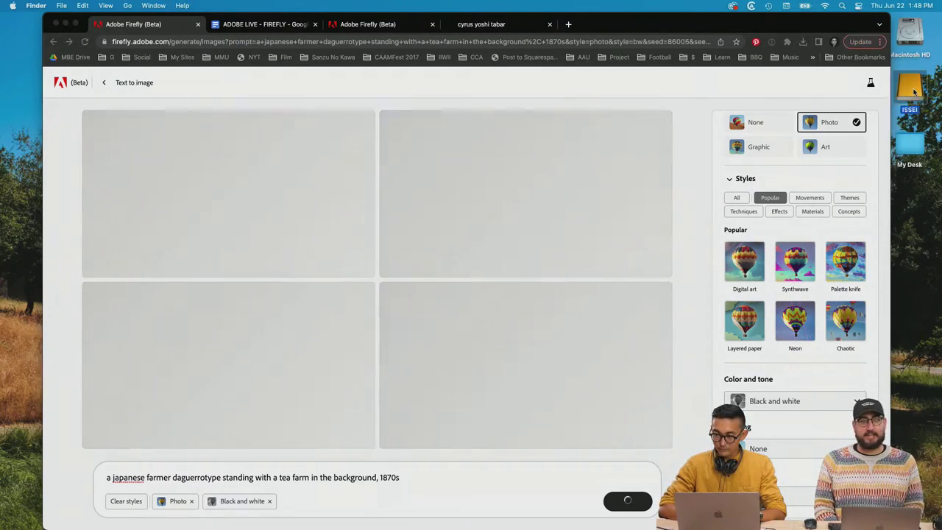
# Step: In Finder, go to 02_Media > AI ART > ISSEI-FIREFLY-ADOBE-3 on the ISSEI drive and copy the file name of the 37597 farmer portrait
pyautogui.doubleClick(913, 92)
pyautogui.click(435, 145)
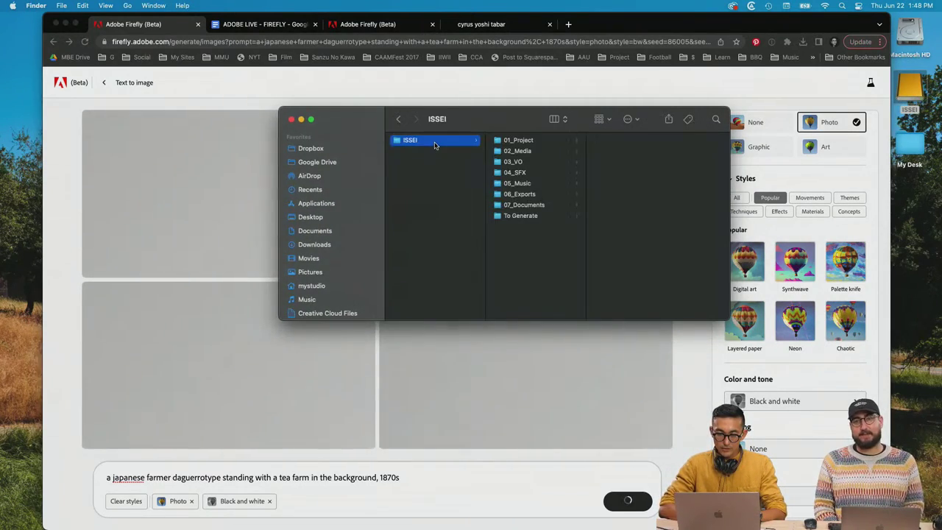
pyautogui.click(517, 150)
pyautogui.click(626, 152)
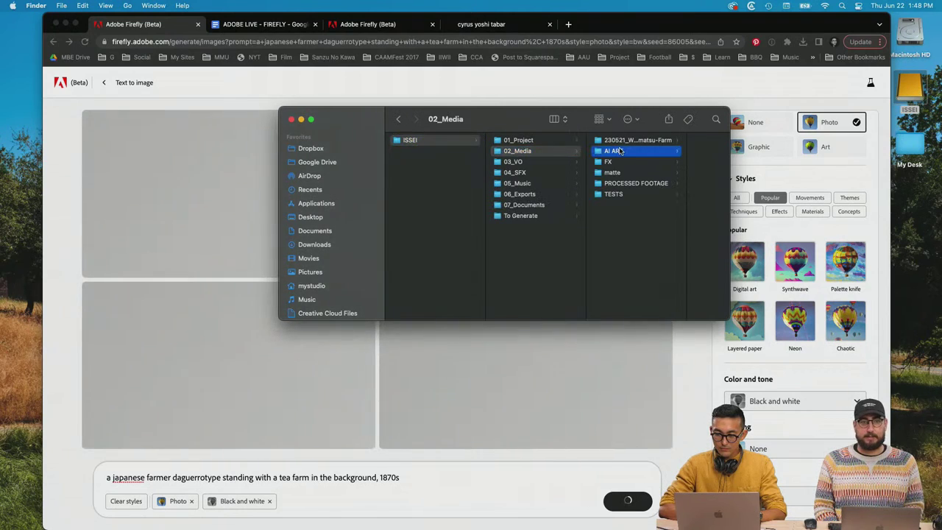
pyautogui.click(673, 267)
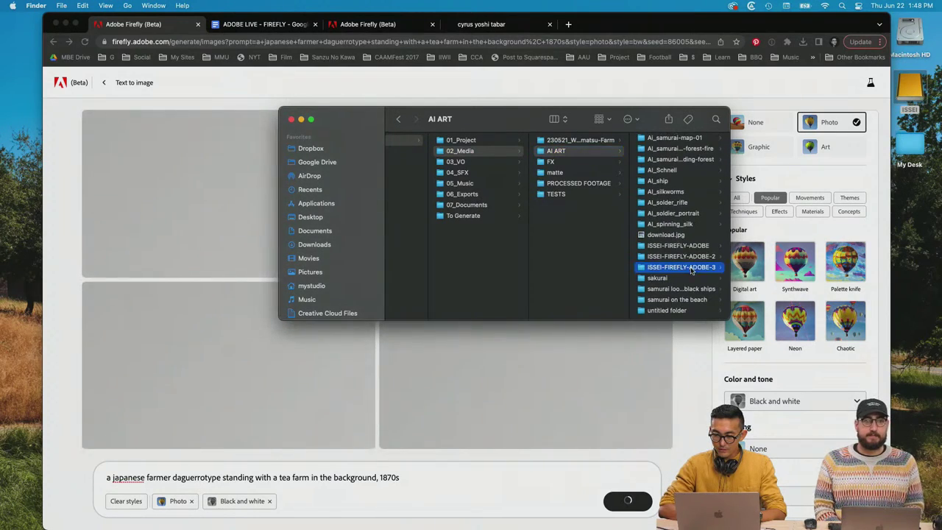
pyautogui.click(671, 249)
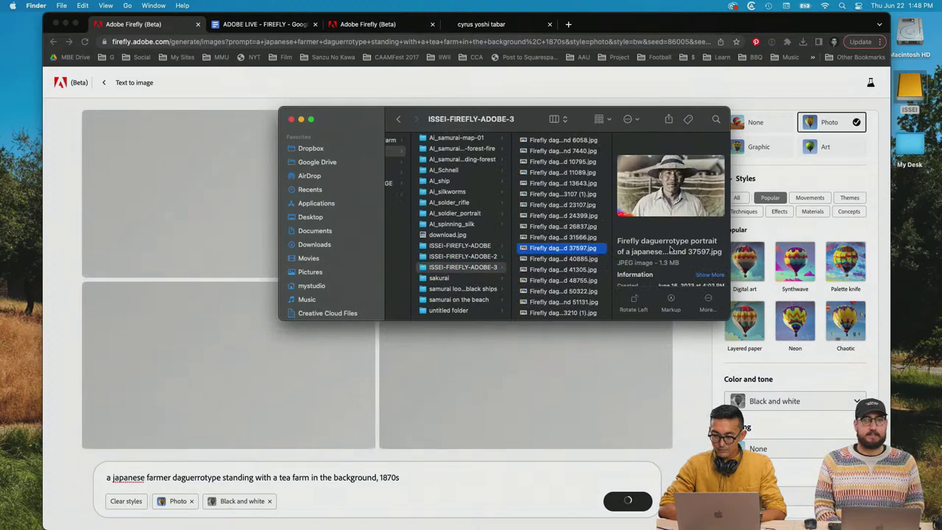
pyautogui.click(628, 251)
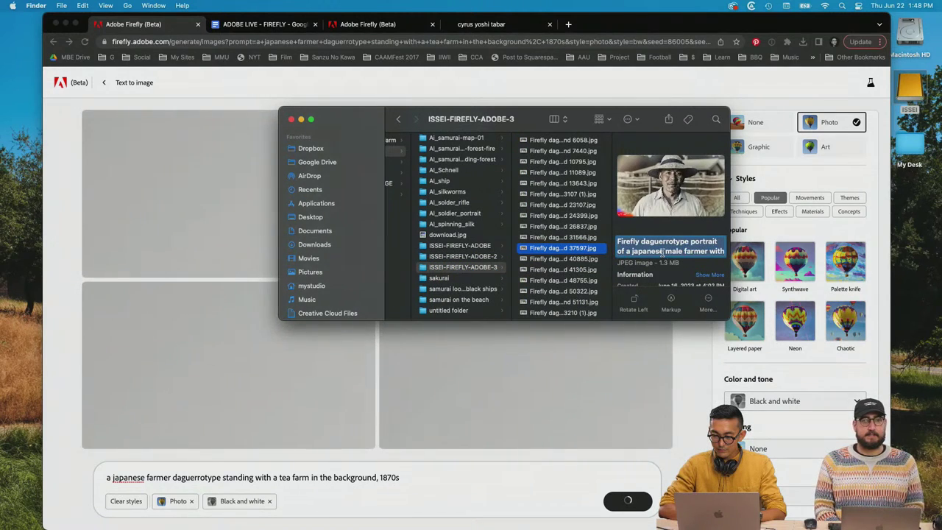
# Step: Back in Firefly, replace the prompt with "daguerrotype portrait of a japanese male farmer with a farm in the background" and generate
pyautogui.click(579, 380)
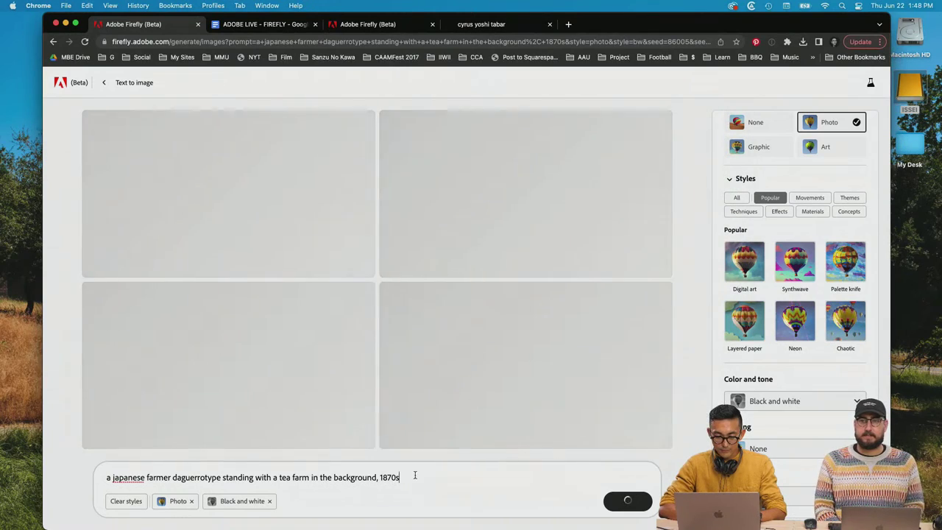
pyautogui.moveTo(415, 473); pyautogui.dragTo(84, 452)
pyautogui.write('Firefly daguerrotype portrait of a japanese male farmer with a farm in the background 37597')
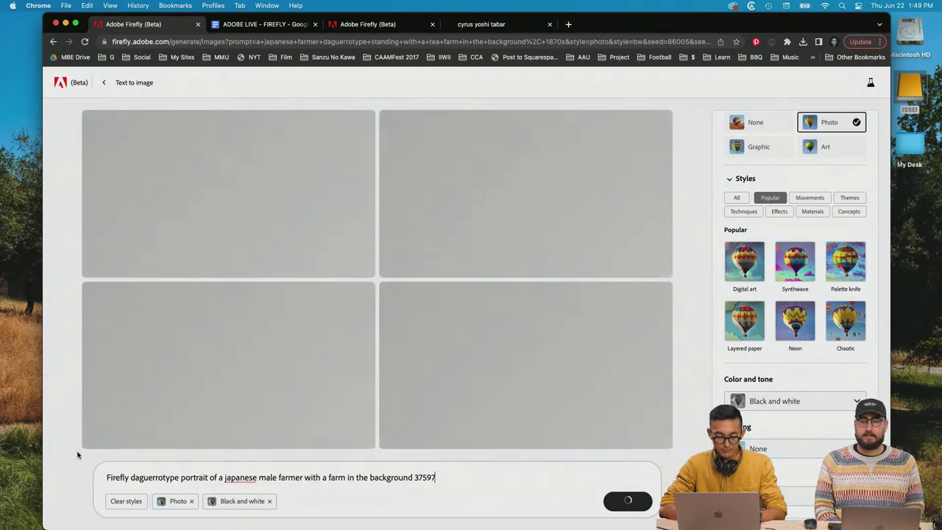
pyautogui.doubleClick(125, 478)
pyautogui.press('BackSpace')
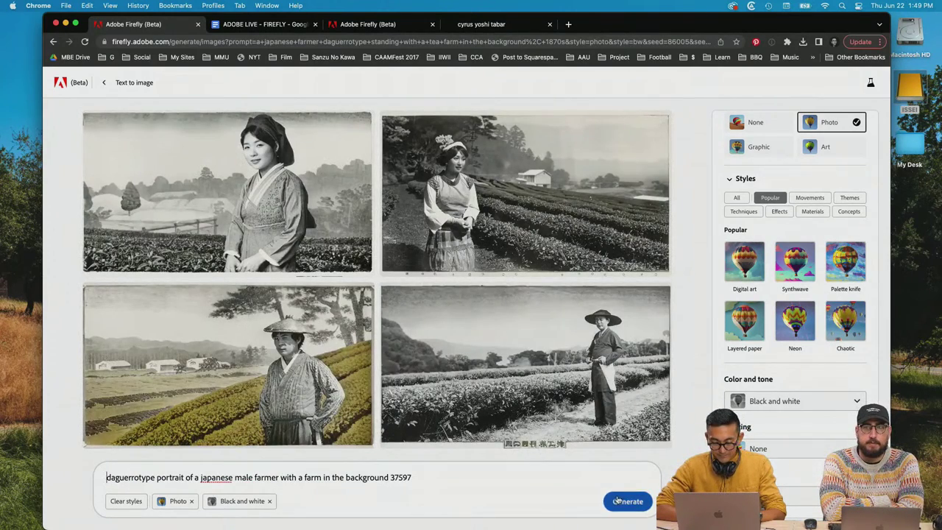
pyautogui.doubleClick(402, 478)
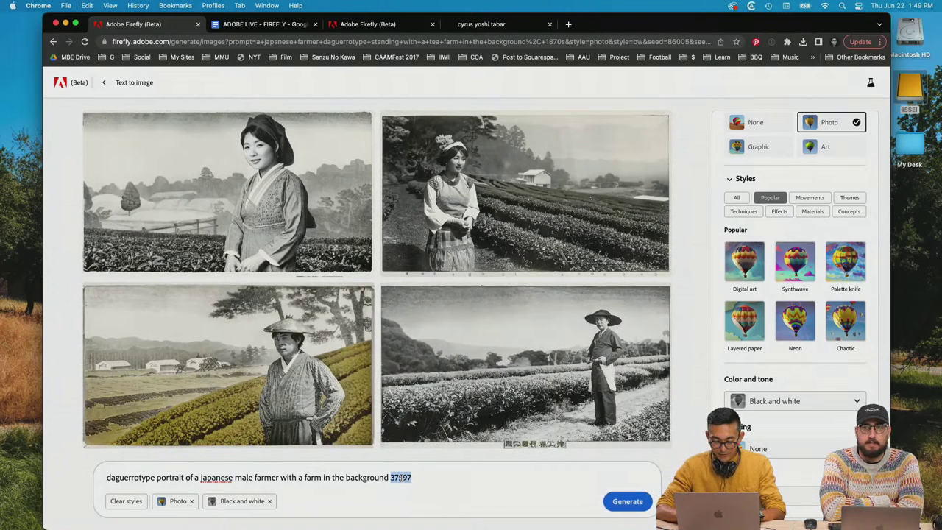
pyautogui.press('BackSpace')
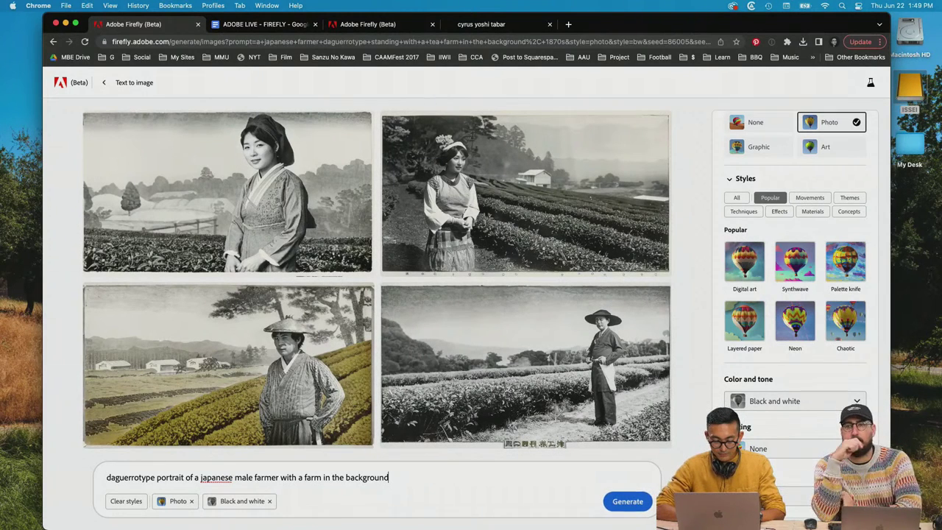
pyautogui.click(622, 505)
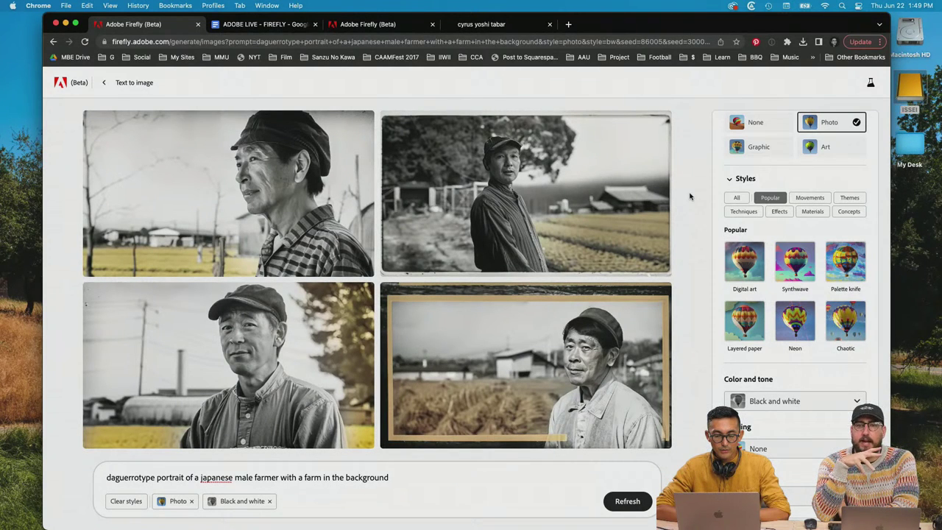
# Step: Remove the Photo and Black and white styles from the male farmer prompt and generate the images again
pyautogui.moveTo(571, 187)
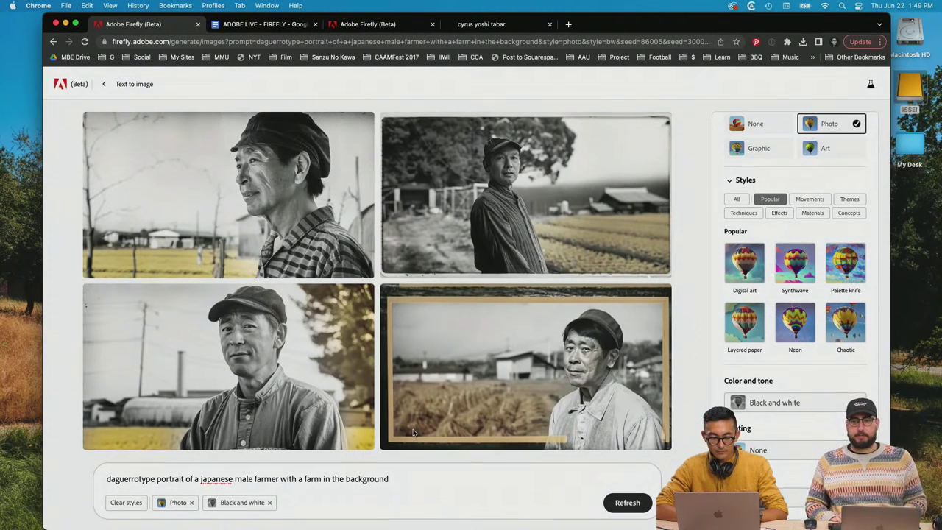
pyautogui.click(192, 502)
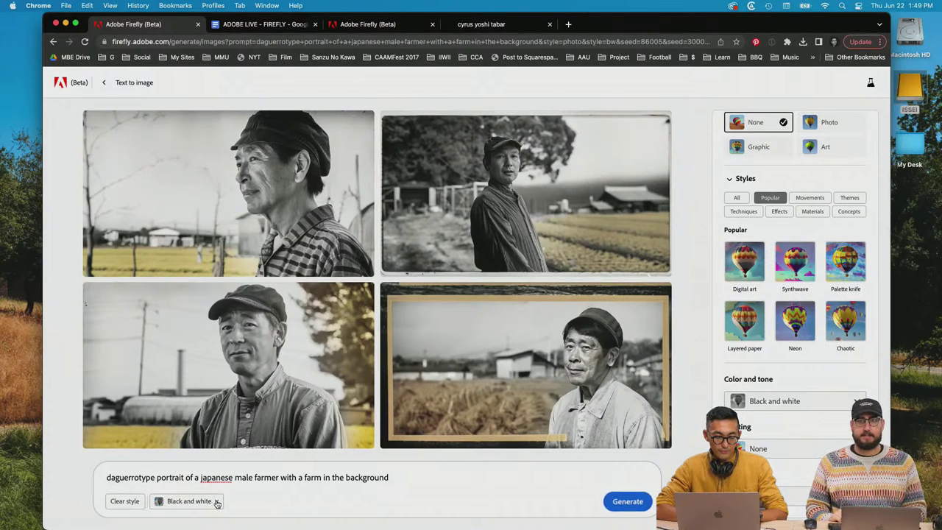
pyautogui.click(216, 502)
pyautogui.click(627, 501)
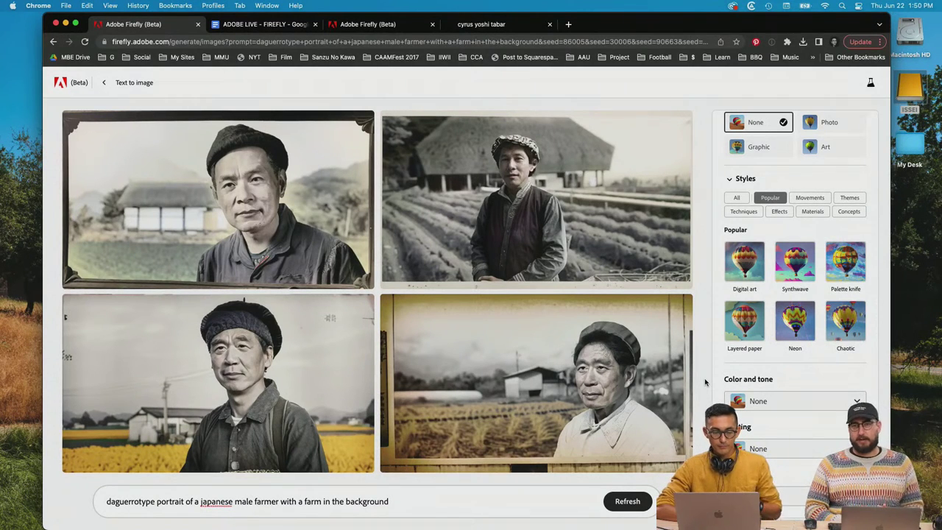
# Step: Switch to Finder and preview the earlier Firefly farmer portrait 6058.jpg in the ISSEI-FIREFLY-ADOBE-3 folder
pyautogui.press('super+Tab')
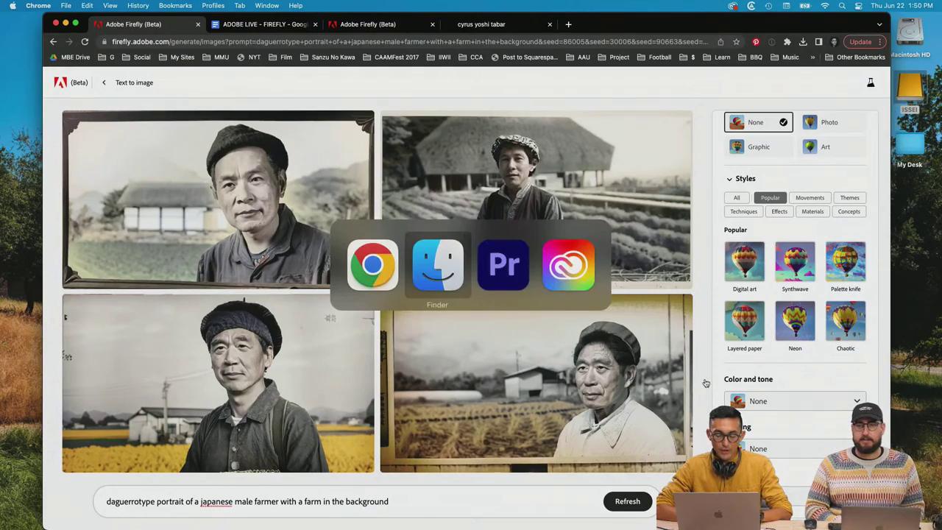
pyautogui.press('Down')
pyautogui.press('Up')
pyautogui.press('Up')
pyautogui.press('Up')
pyautogui.press('Up')
pyautogui.press('Up')
pyautogui.press('Up')
pyautogui.press('Up')
pyautogui.press('Up')
pyautogui.press('Up')
pyautogui.press('Up')
pyautogui.press('space')
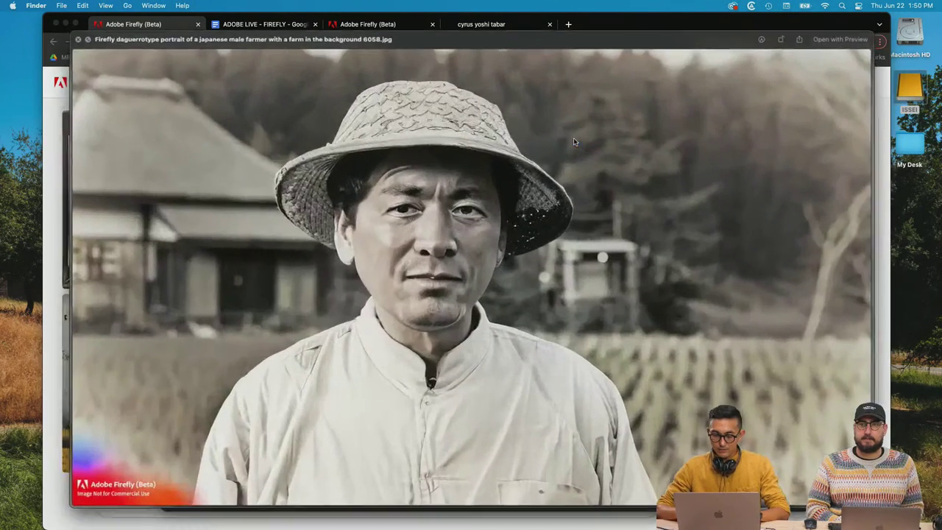
# Step: Preview the saved male farmer portraits in ISSEI-FIREFLY-ADOBE-3 one after another, from 7440 through 70362, and return to 6058.jpg
pyautogui.press('Down')
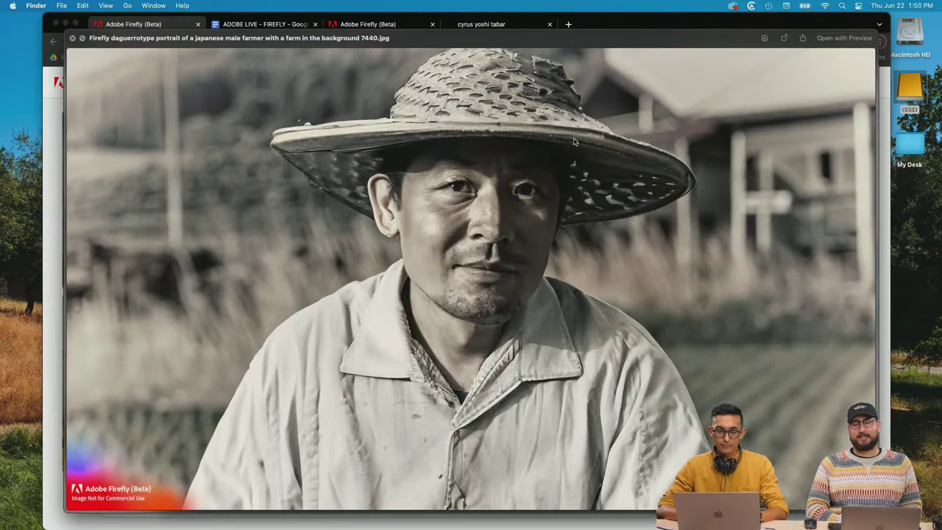
pyautogui.press('Down')
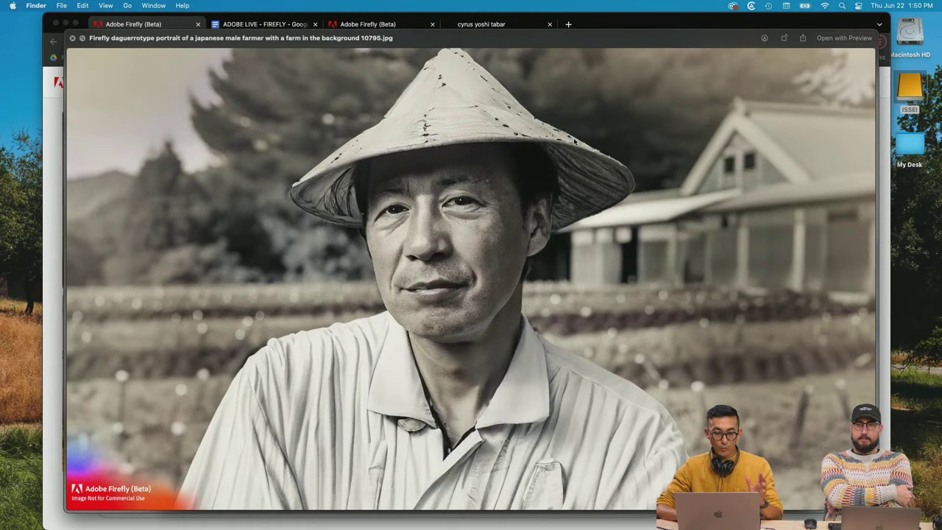
pyautogui.press('Right')
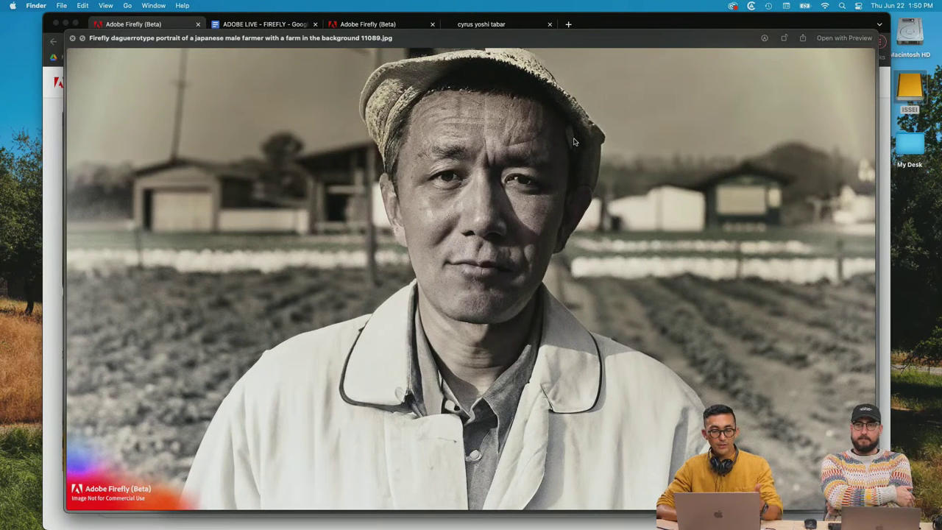
pyautogui.press('Right')
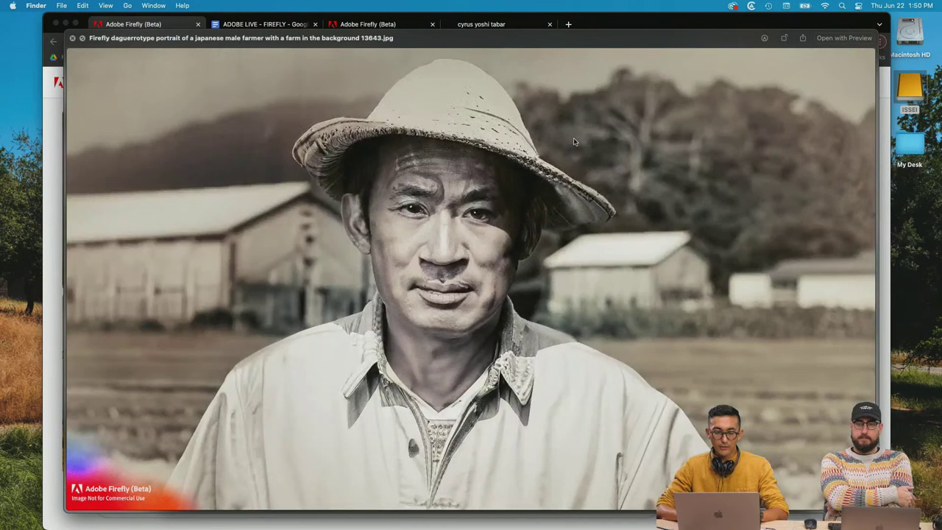
pyautogui.press('Right')
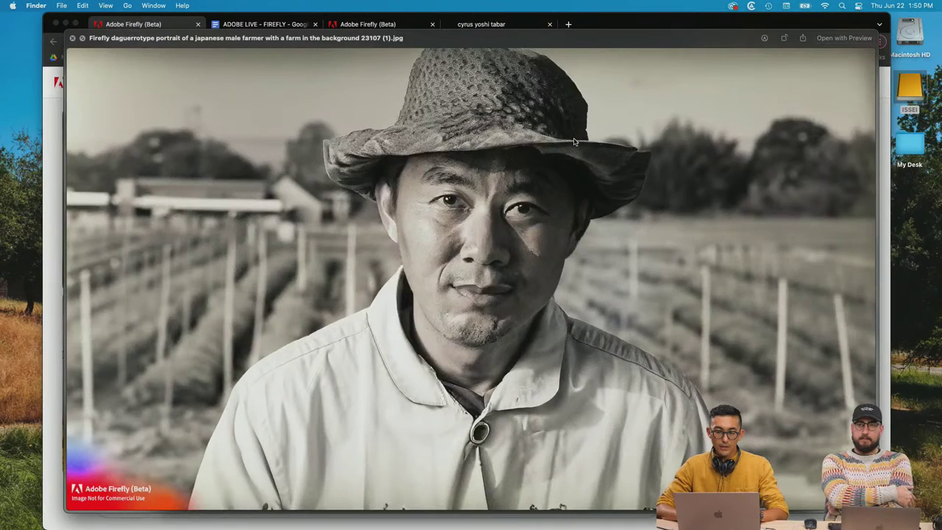
pyautogui.press('Right')
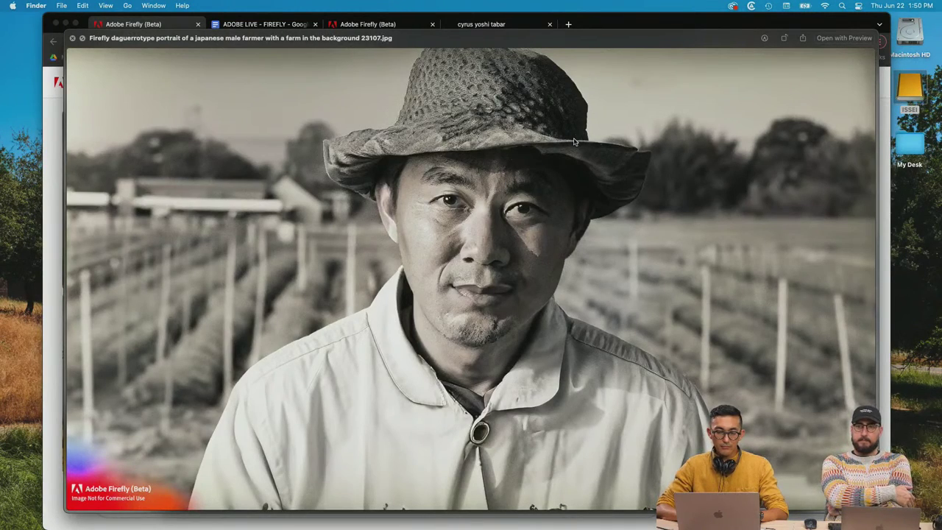
pyautogui.press('Right')
pyautogui.press('Right')
pyautogui.press('Right')
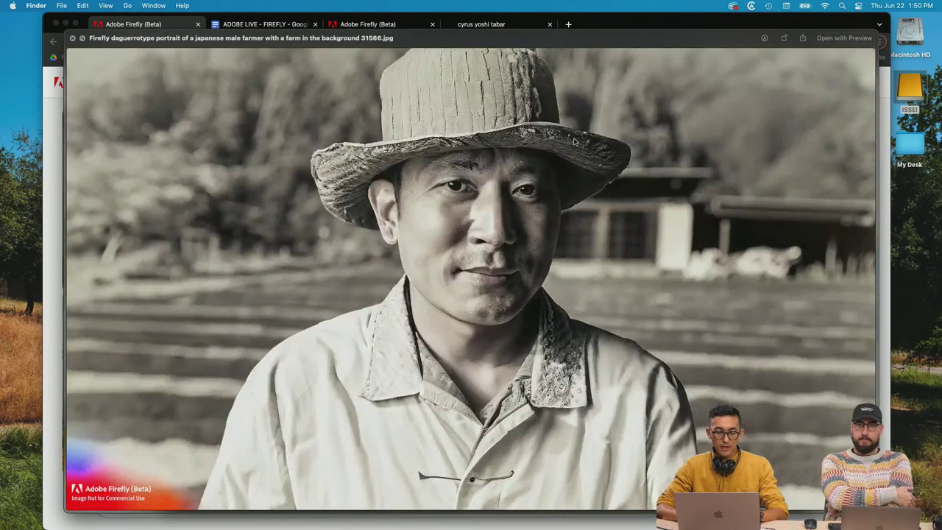
pyautogui.press('Right')
pyautogui.press('Right')
pyautogui.press('Right')
pyautogui.press('Right')
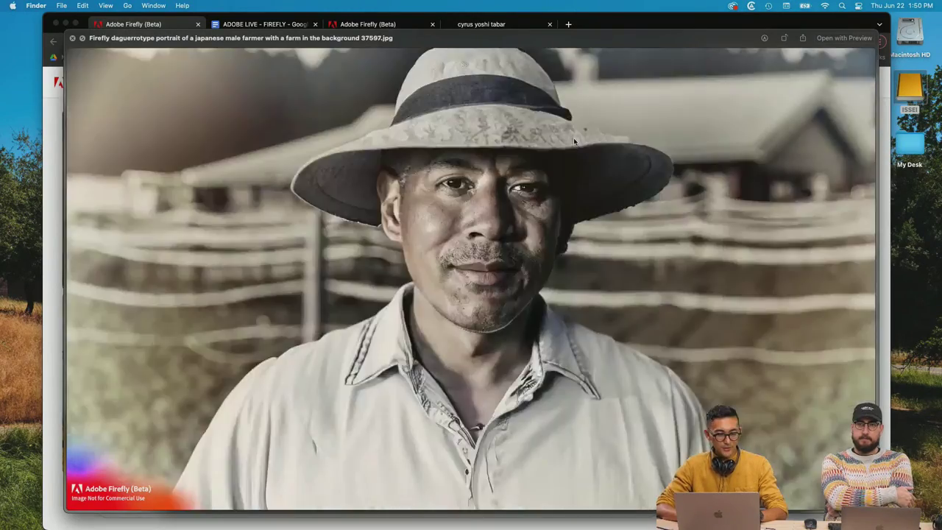
pyautogui.press('Right')
pyautogui.press('Right')
pyautogui.press('Right')
pyautogui.press('Right')
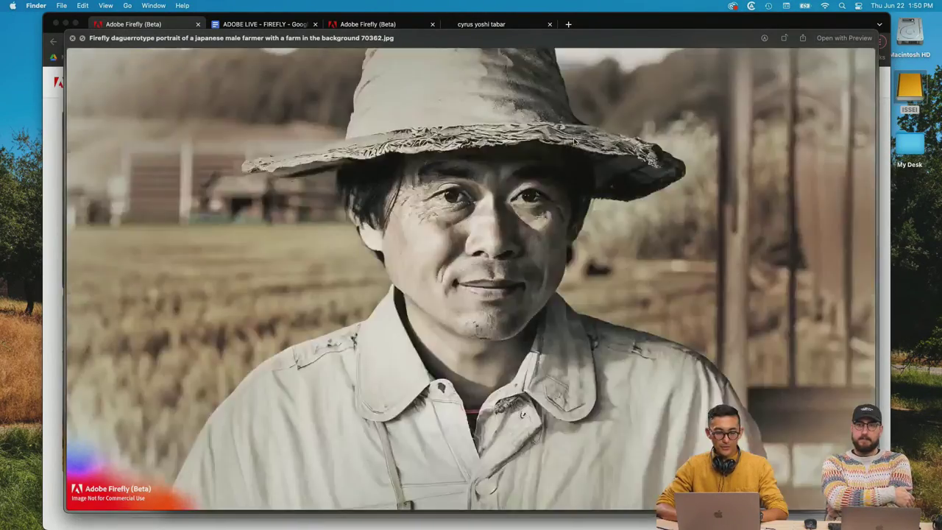
pyautogui.press('Up')
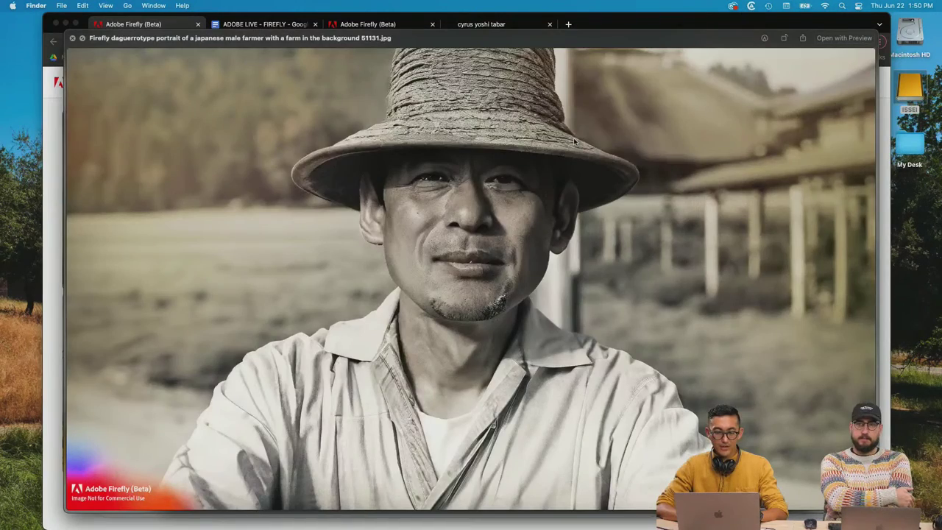
pyautogui.press('space')
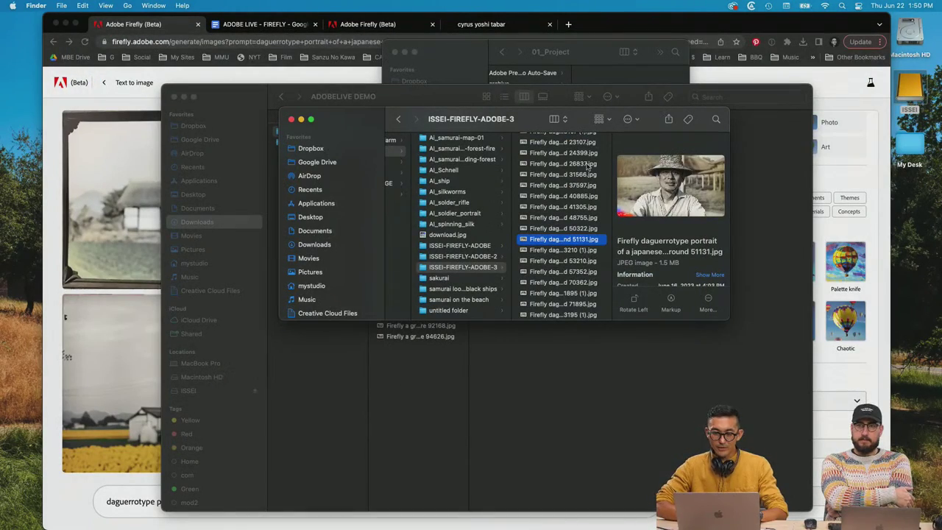
pyautogui.scroll(3, 549, 221)
pyautogui.click(565, 151)
pyautogui.click(572, 141)
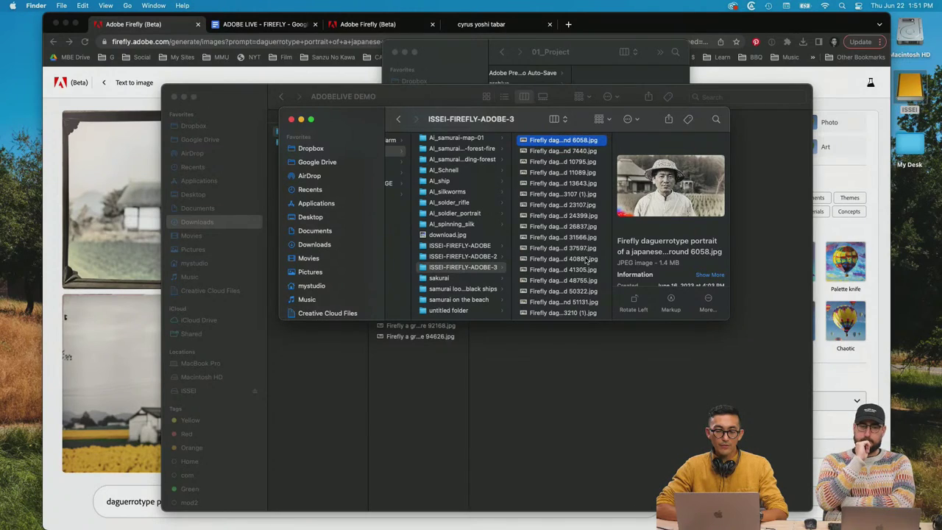
# Step: Switch to Premiere Pro and review the start of the 04 ADOBELIVE-FIREFLY 2-- ASSEMBLY sequence, loading a farmer portrait clip in the Source monitor
pyautogui.press('super+Tab')
pyautogui.press('super+Tab')
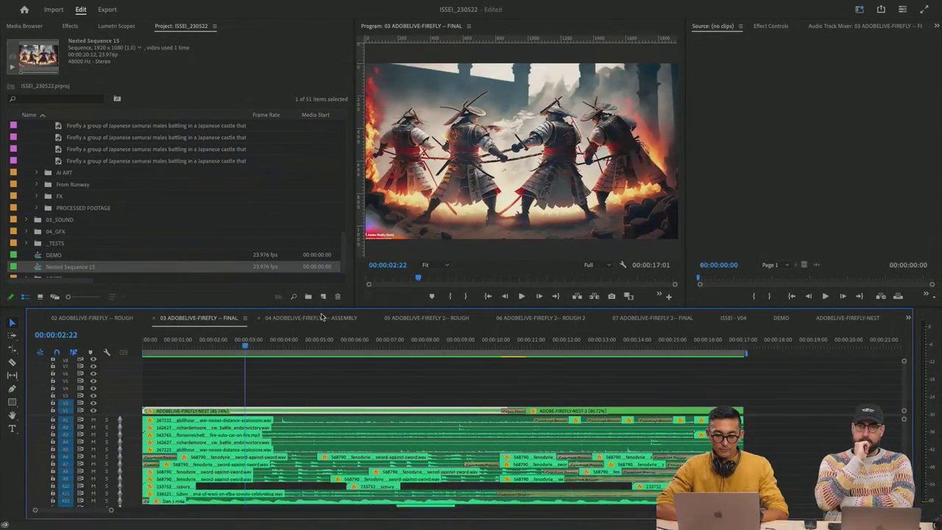
pyautogui.click(321, 317)
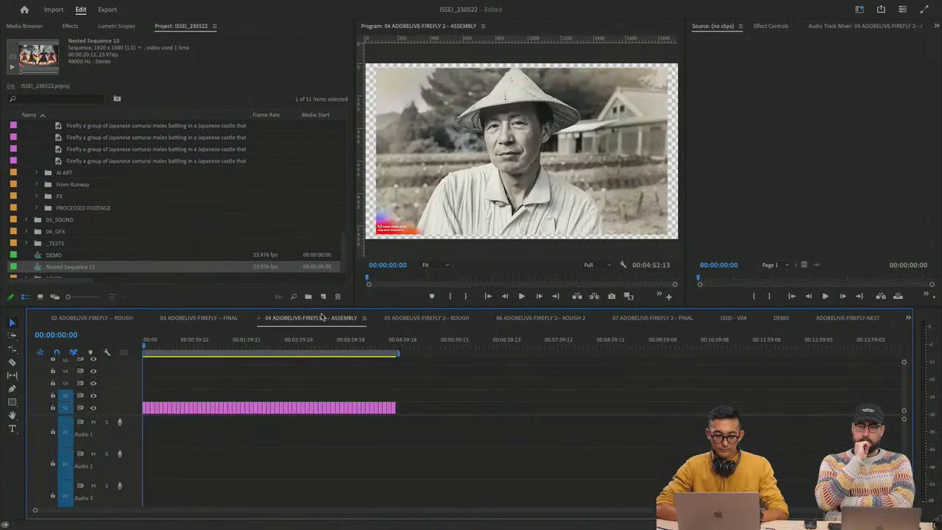
pyautogui.click(155, 347)
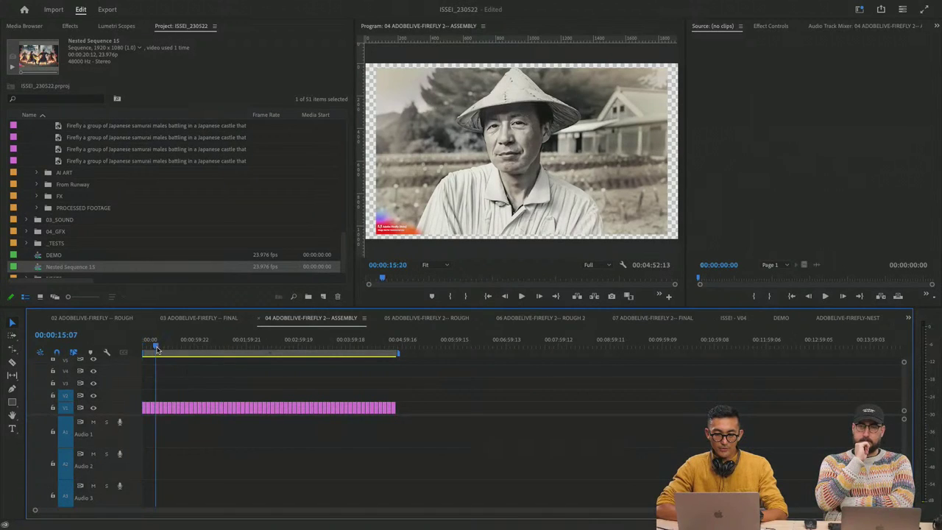
pyautogui.press('space')
pyautogui.press('Home')
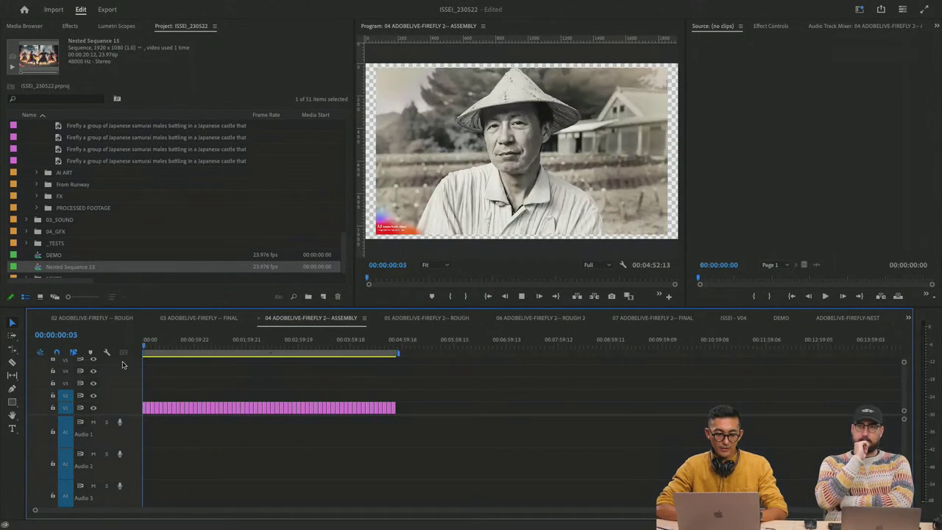
pyautogui.doubleClick(178, 404)
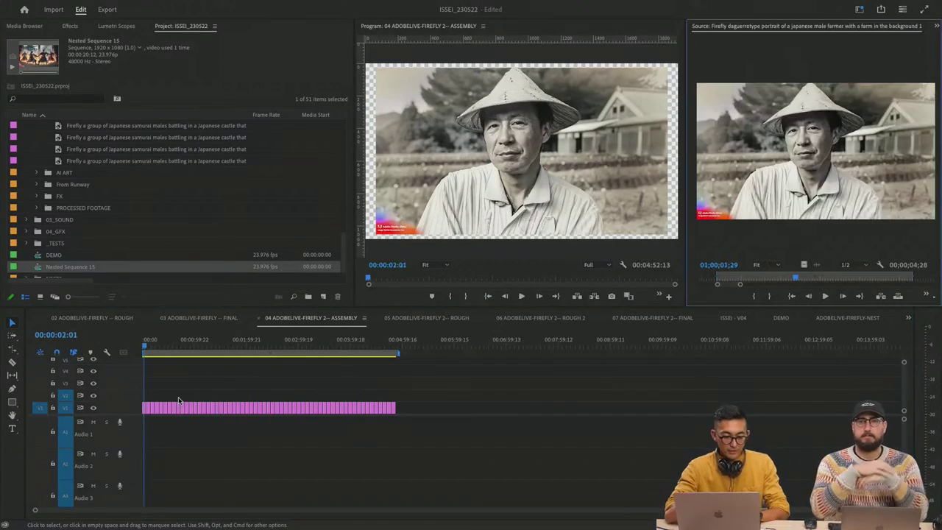
pyautogui.moveTo(185, 347); pyautogui.dragTo(153, 349)
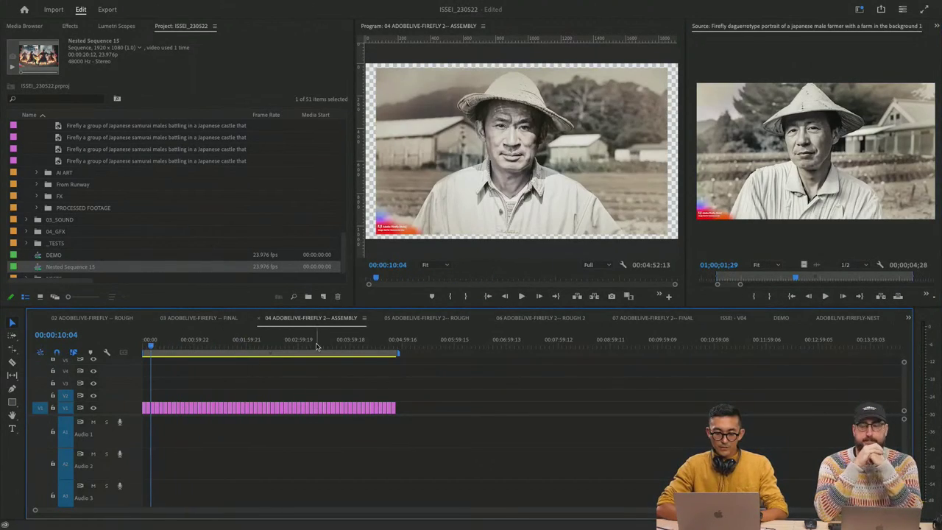
# Step: Open the 05 ADOBELIVE-FIREFLY 2-- ROUGH sequence and play it from the beginning in an enlarged Program monitor, then inspect a mid-sequence portrait
pyautogui.click(425, 318)
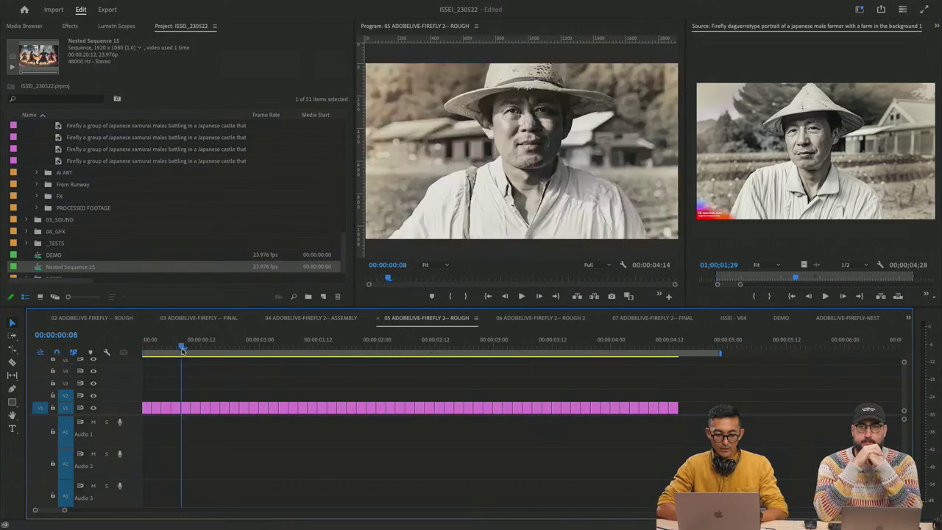
pyautogui.press('space')
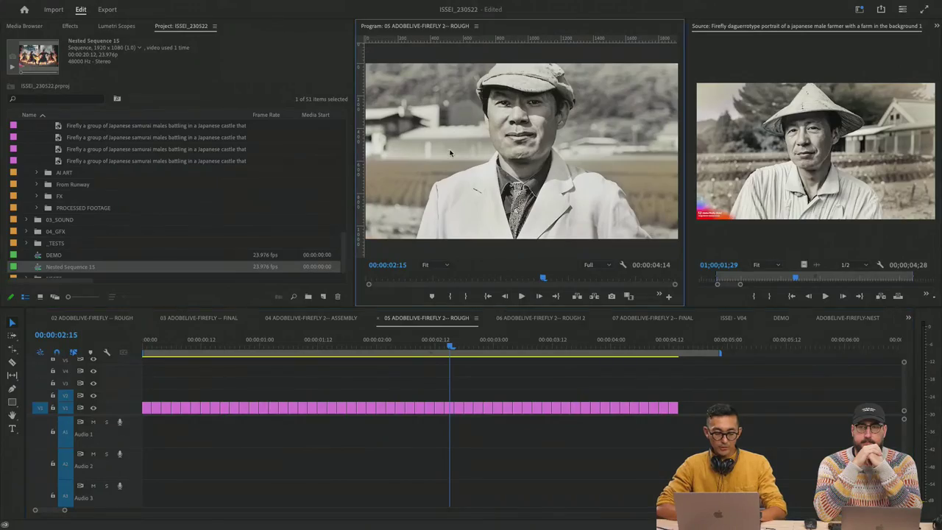
pyautogui.press('`')
pyautogui.press('Home')
pyautogui.press('space')
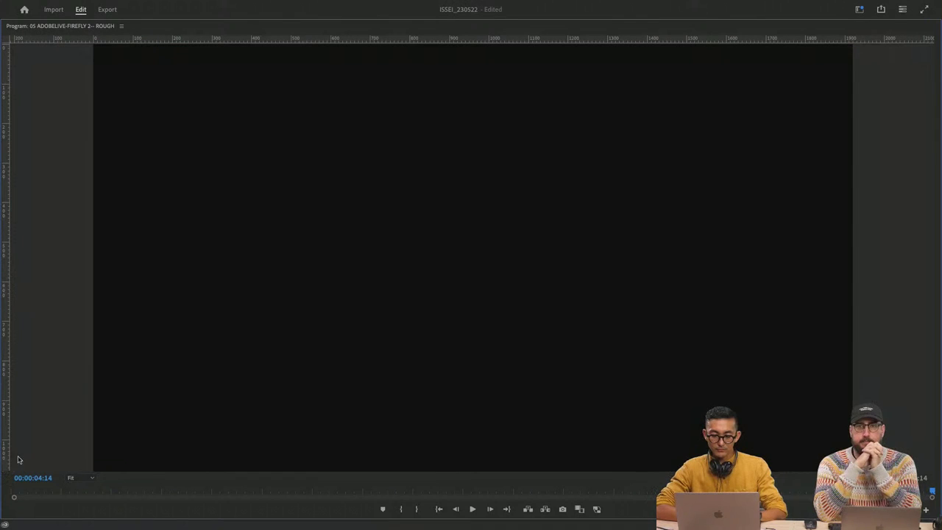
pyautogui.press('`')
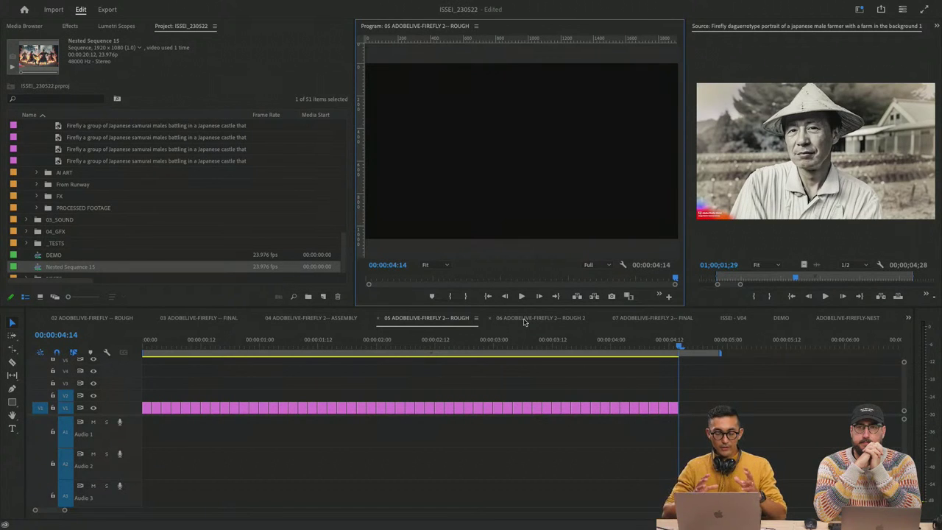
pyautogui.click(460, 345)
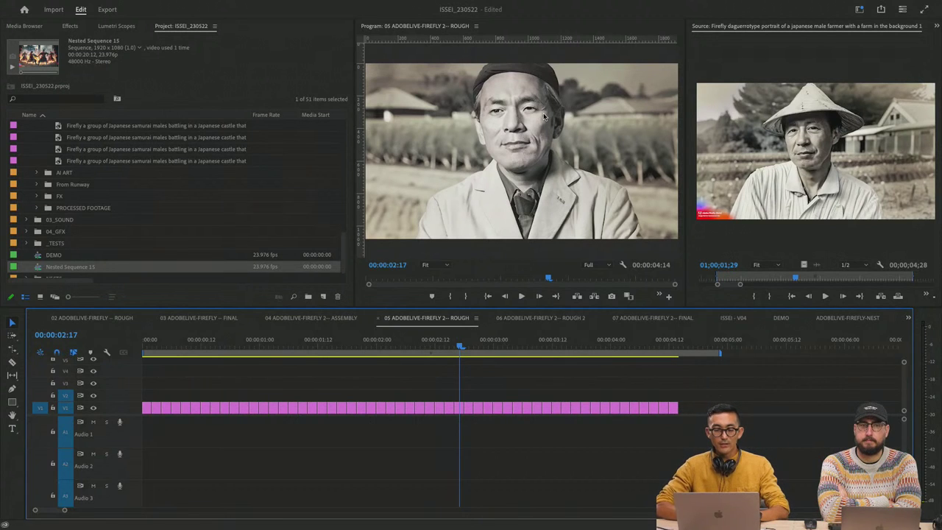
# Step: Open the 06 ADOBELIVE-FIREFLY 2-- ROUGH 2 sequence and try vertical and horizontal guides over the farmer's face in the Program monitor
pyautogui.click(523, 318)
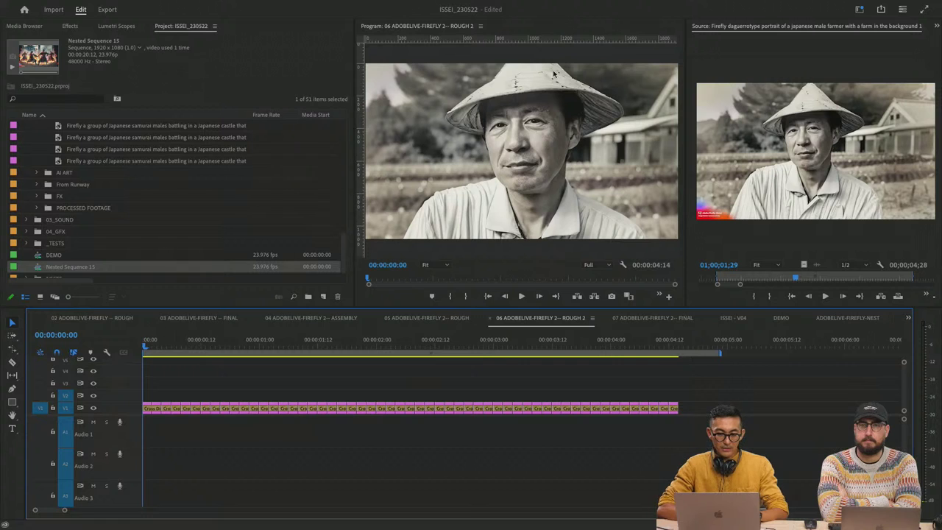
pyautogui.click(360, 109)
pyautogui.moveTo(360, 108); pyautogui.dragTo(520, 121)
pyautogui.moveTo(528, 39); pyautogui.dragTo(528, 125)
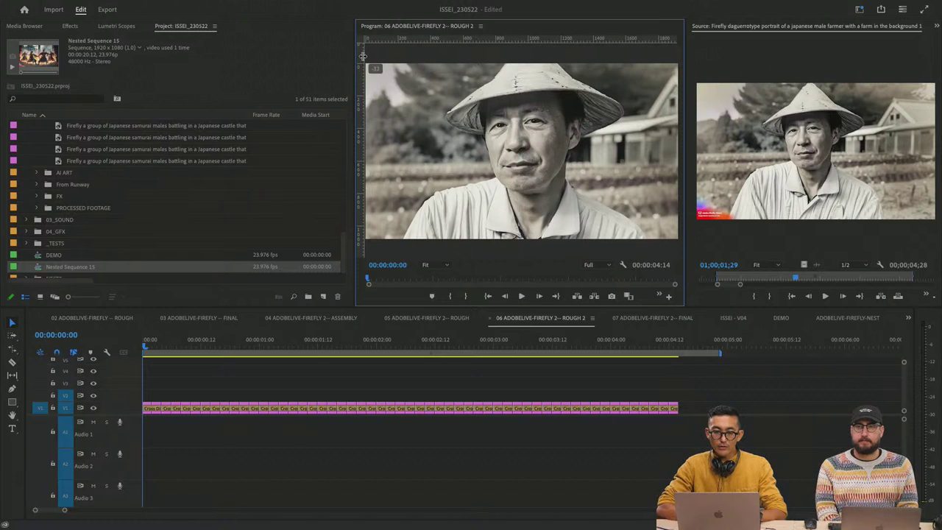
# Step: Play the ROUGH 2 sequence repeatedly from the start to review the cross dissolves between the farmer portraits
pyautogui.click(148, 369)
pyautogui.press('space')
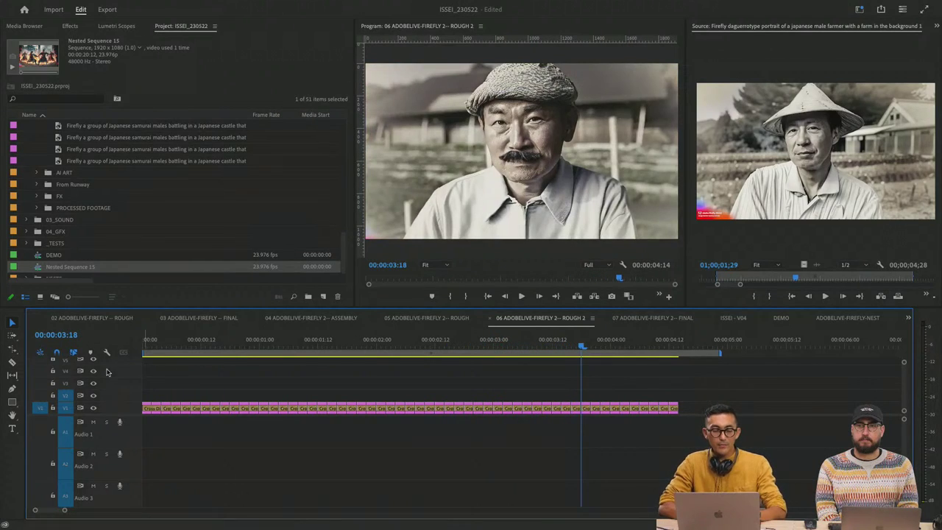
pyautogui.press('Home')
pyautogui.press('space')
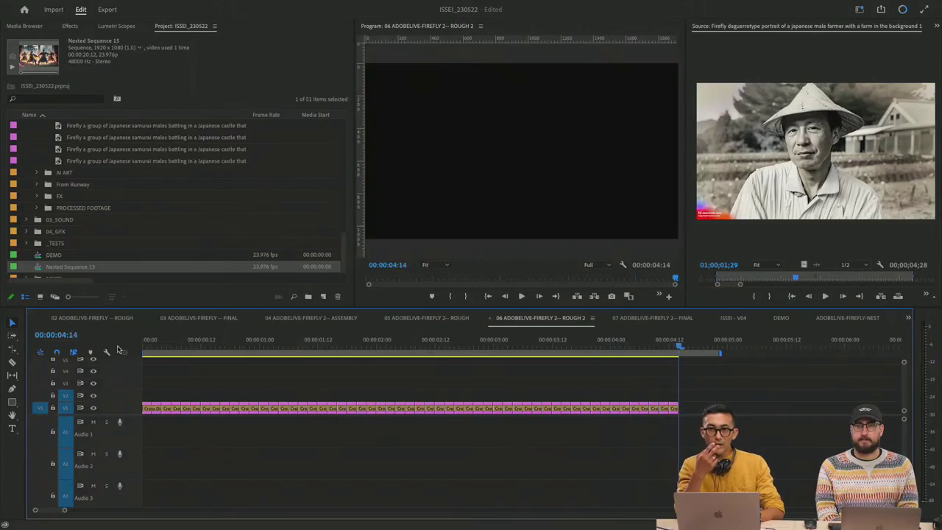
pyautogui.press('space')
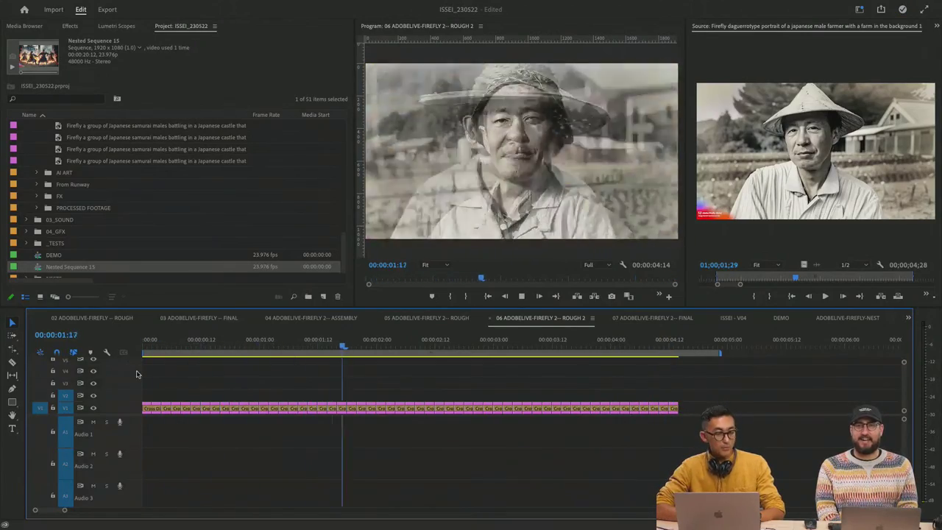
# Step: Open the 07 ADOBELIVE-FIREFLY 2-- FINAL sequence and play it from the beginning with its dirt and dust overlays
pyautogui.click(649, 318)
pyautogui.moveTo(167, 341); pyautogui.dragTo(112, 347)
pyautogui.press('space')
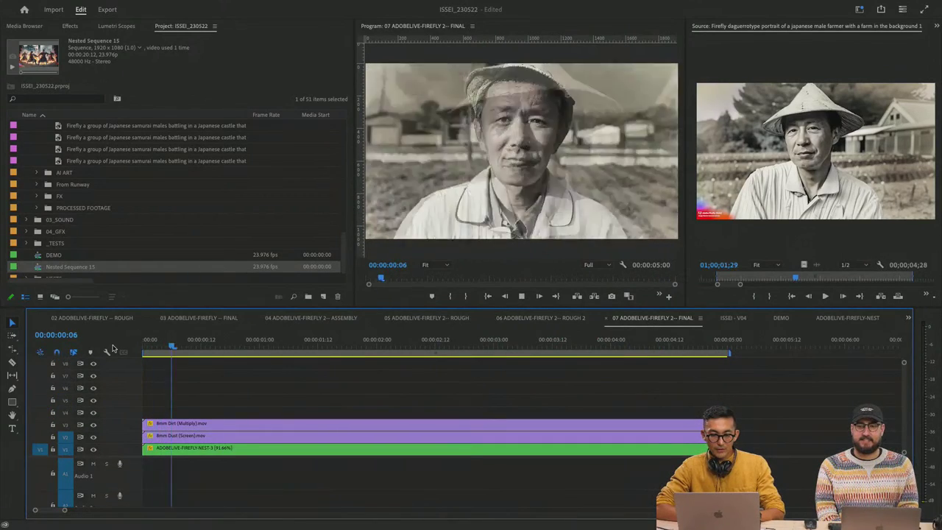
pyautogui.press('space')
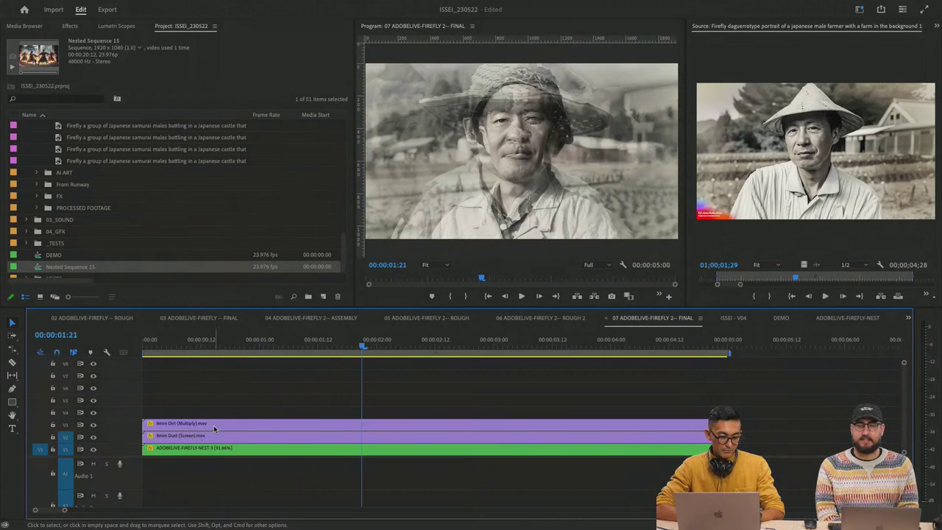
pyautogui.moveTo(181, 354); pyautogui.dragTo(143, 346)
pyautogui.press('space')
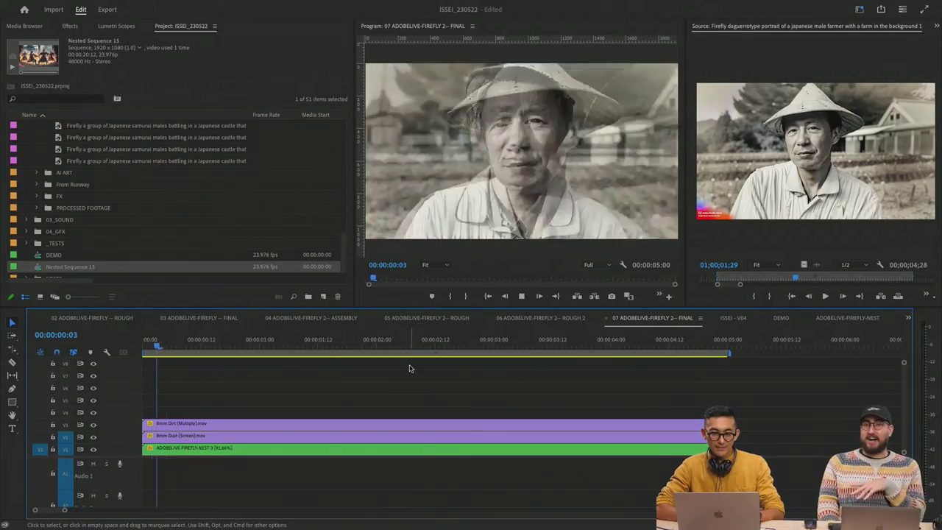
# Step: Enlarge the Program monitor, play the FINAL sequence and turn on Loop playback
pyautogui.press('`')
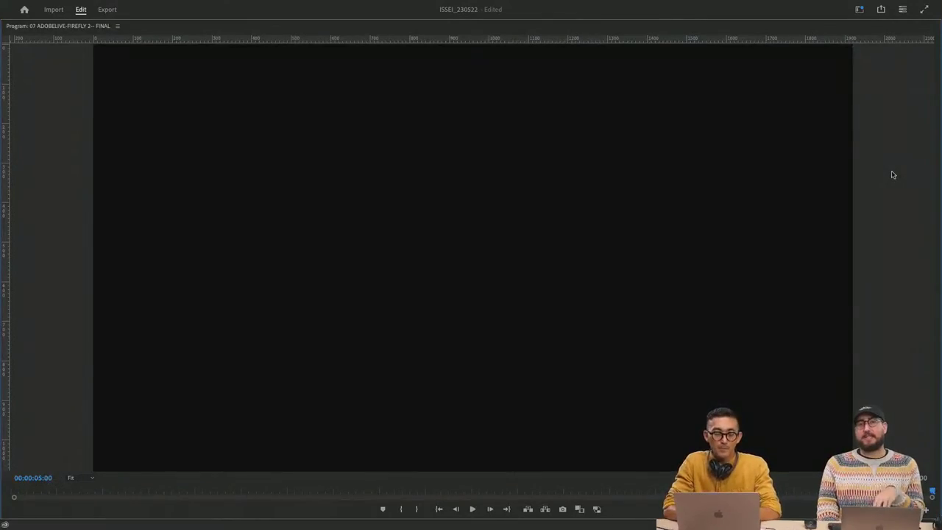
pyautogui.press('space')
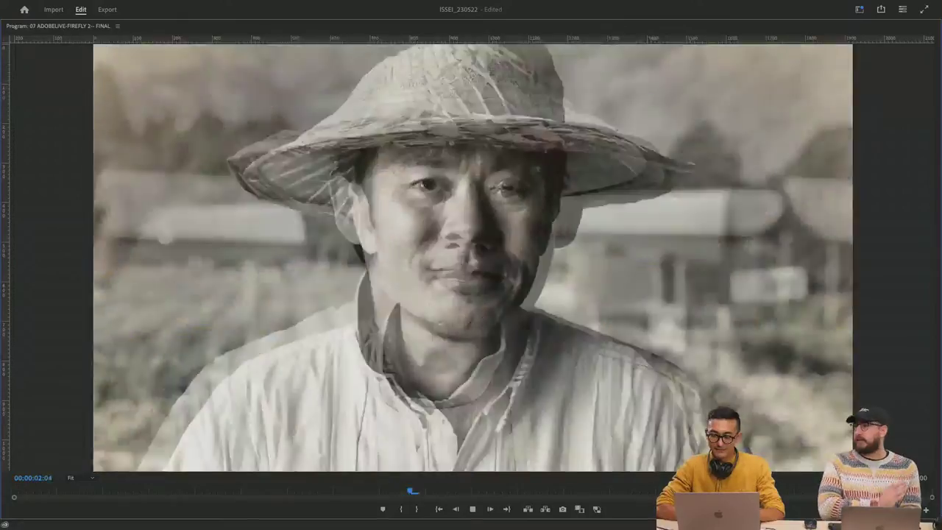
pyautogui.rightClick(876, 174)
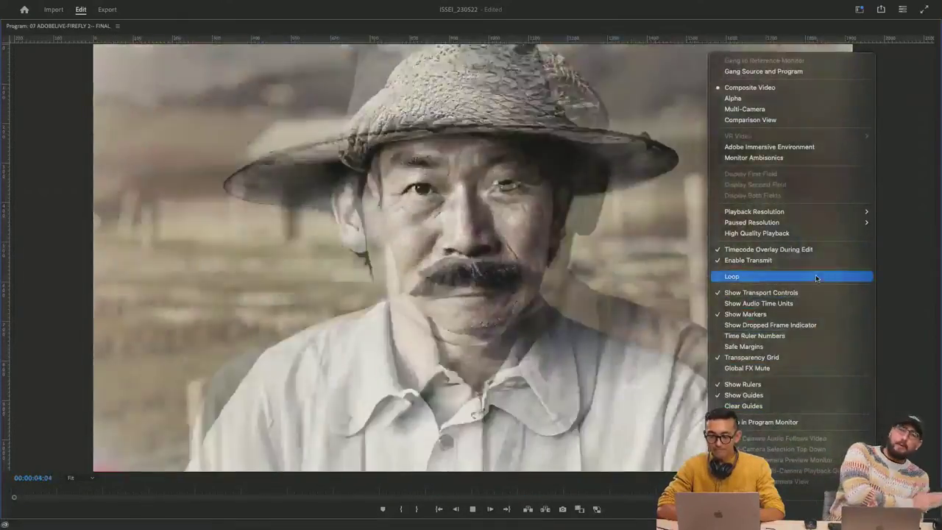
pyautogui.click(816, 277)
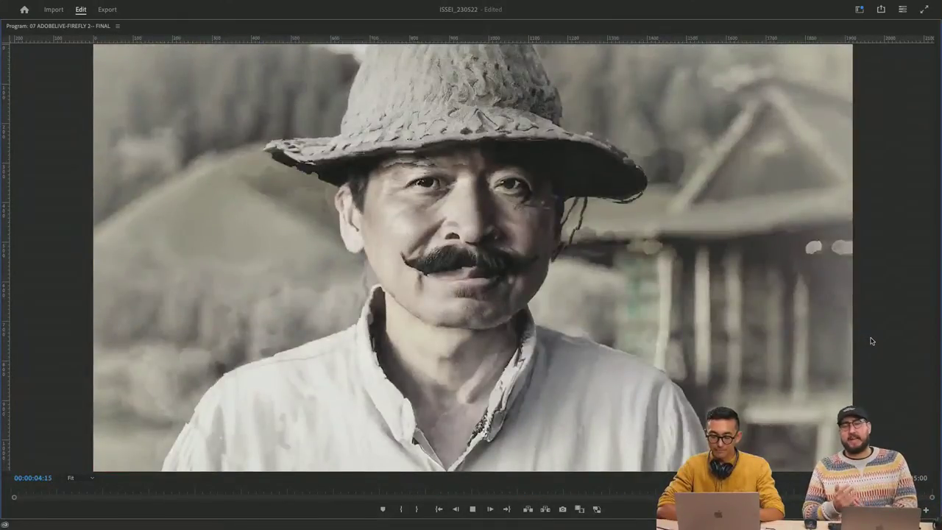
# Step: Review the looping FINAL sequence, stop its playback and restore the Program monitor to its normal size
pyautogui.press('space')
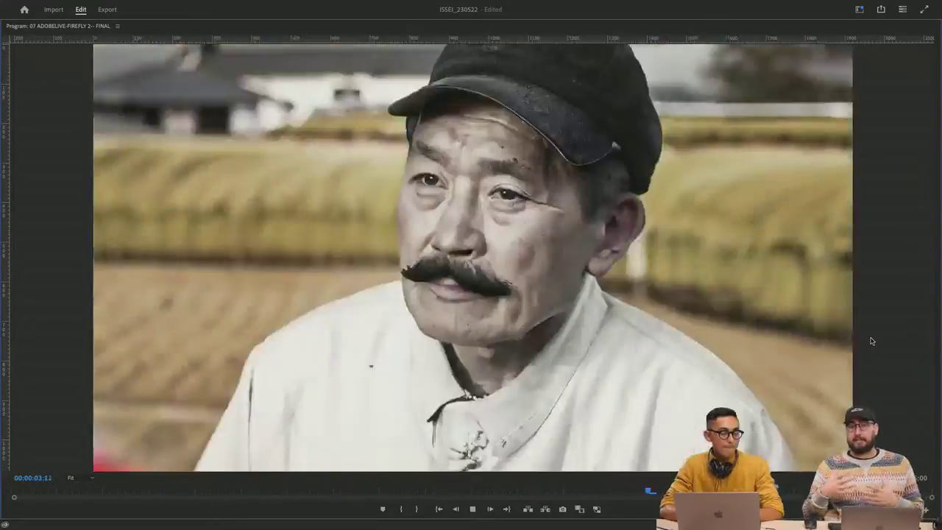
pyautogui.press('space')
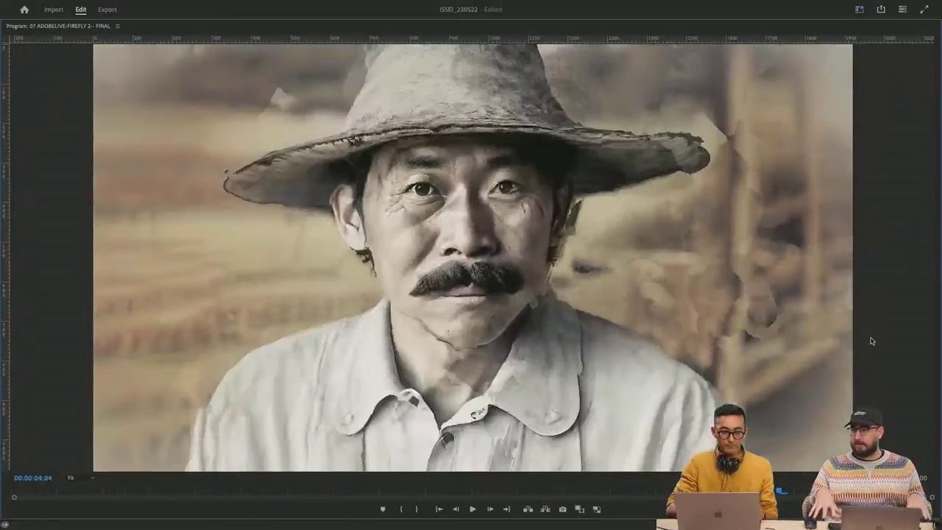
pyautogui.press('`')
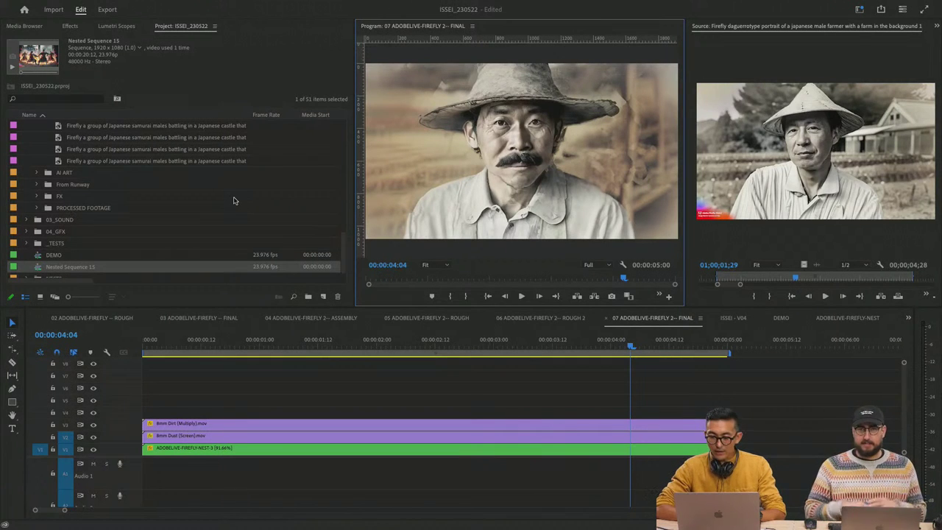
# Step: Collapse the 03_ROUGH CUTS and ADOBELIVE FIREFLY bins inside 01_EDITS and select the 05_FINAL CUT bin
pyautogui.scroll(10, 233, 200)
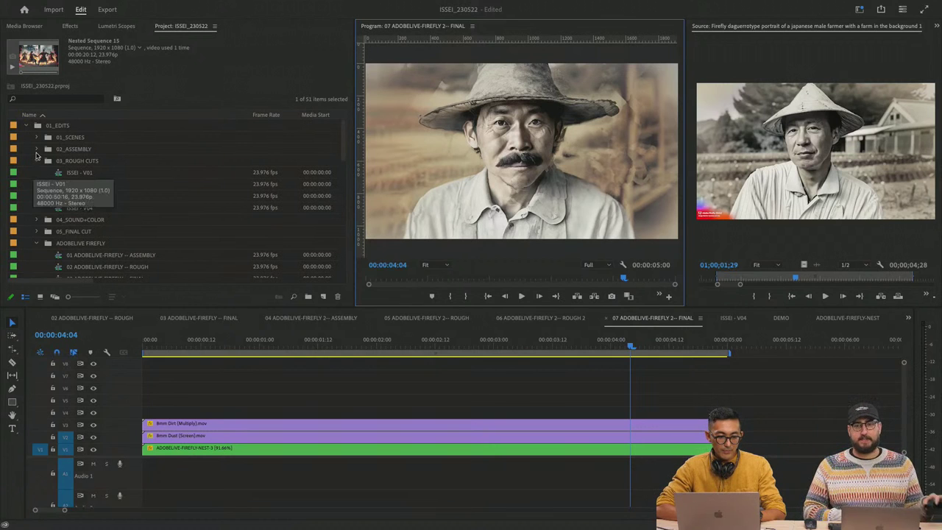
pyautogui.click(37, 161)
pyautogui.click(38, 196)
pyautogui.click(52, 186)
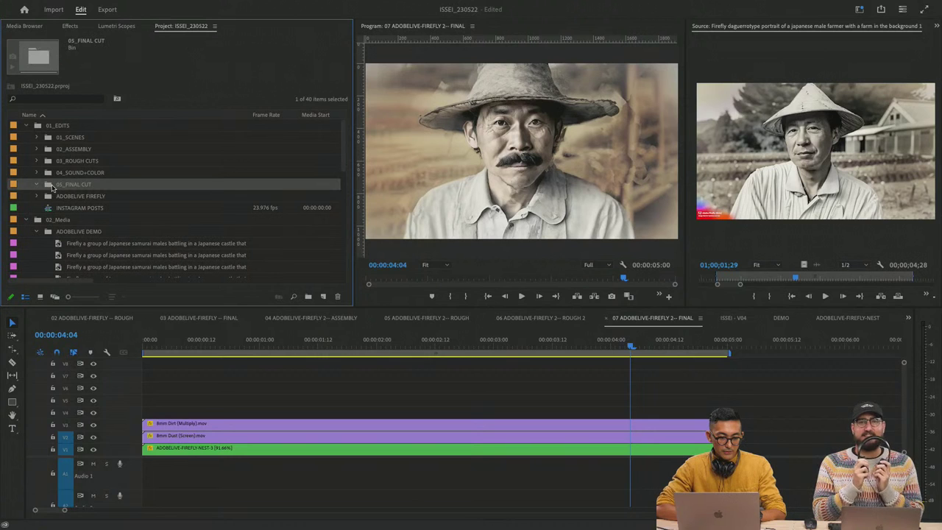
pyautogui.click(294, 297)
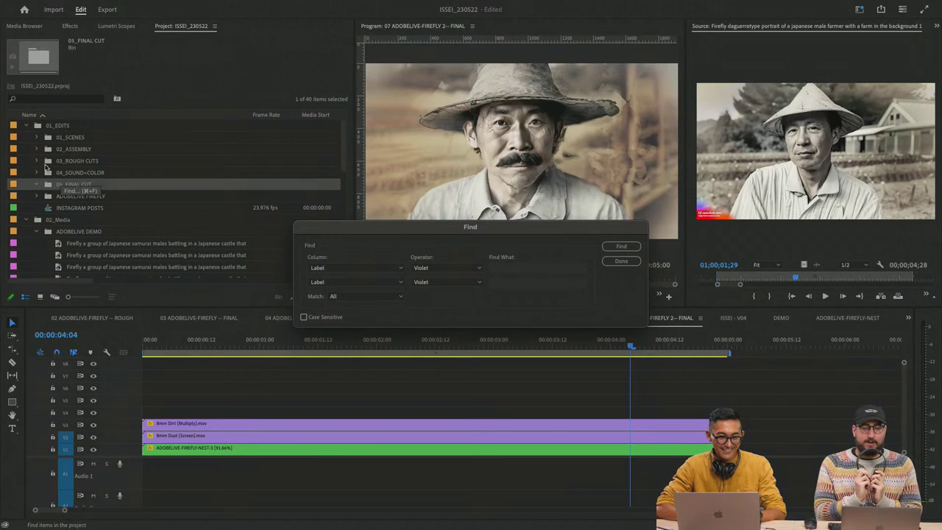
pyautogui.click(621, 261)
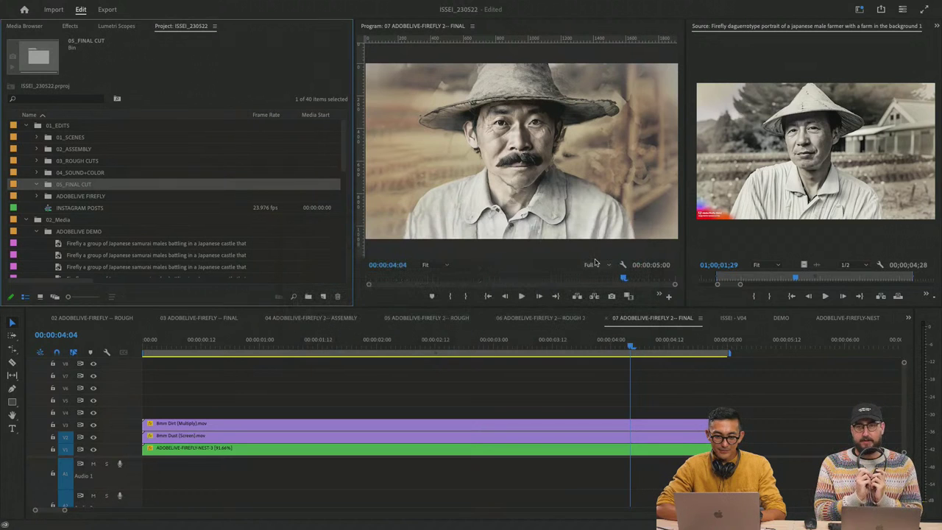
# Step: Open the ISSEI - V04 sequence from the 03_ROUGH CUTS bin and place the playhead at its start
pyautogui.click(37, 162)
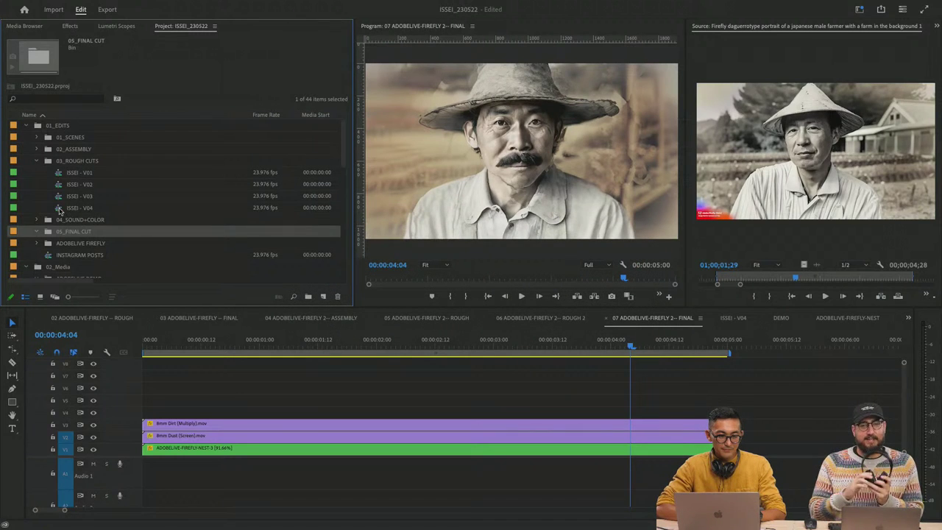
pyautogui.doubleClick(61, 211)
pyautogui.moveTo(166, 344); pyautogui.dragTo(128, 344)
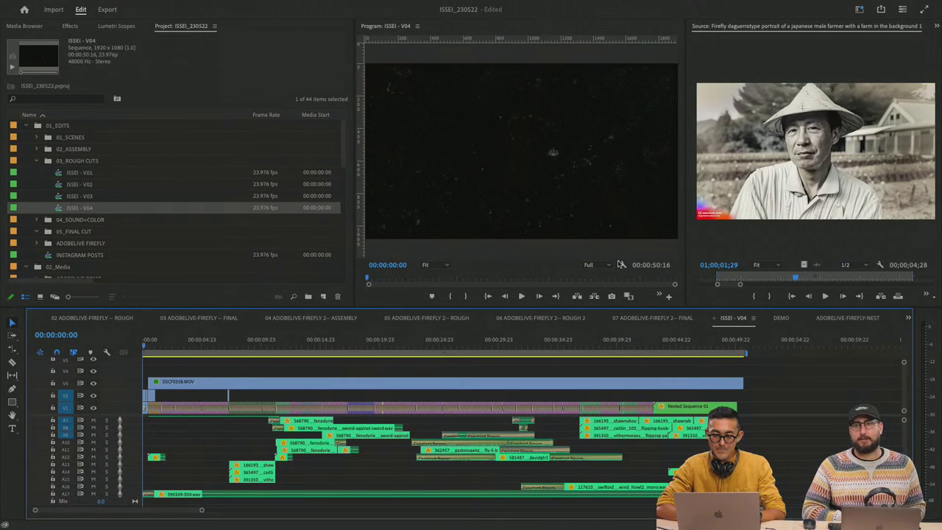
# Step: Set the playhead to the start of ISSEI - V04 and enlarge the Program monitor to fill the window
pyautogui.click(576, 189)
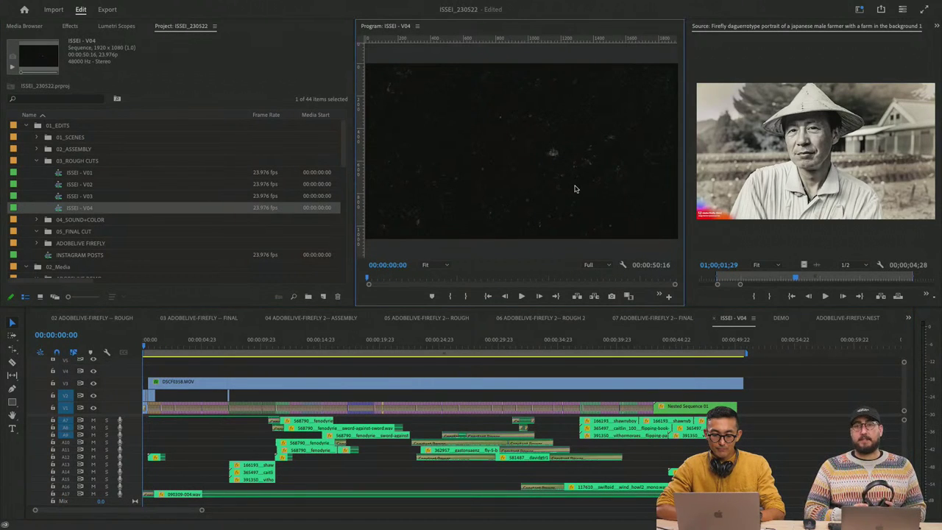
pyautogui.press('`')
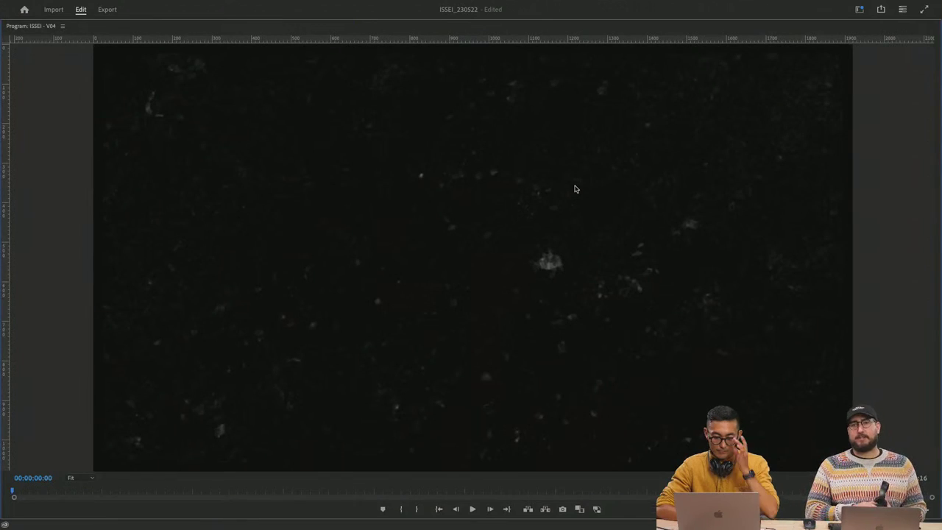
pyautogui.press('`')
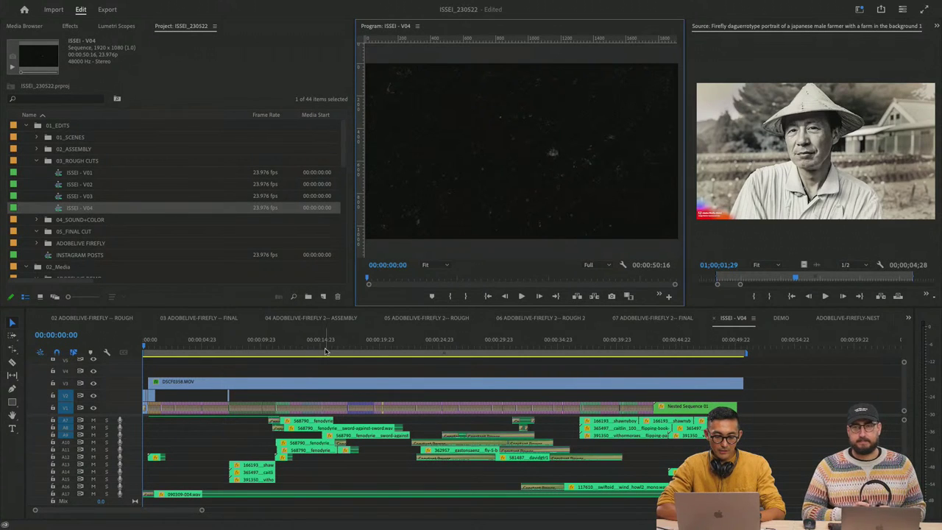
pyautogui.click(105, 346)
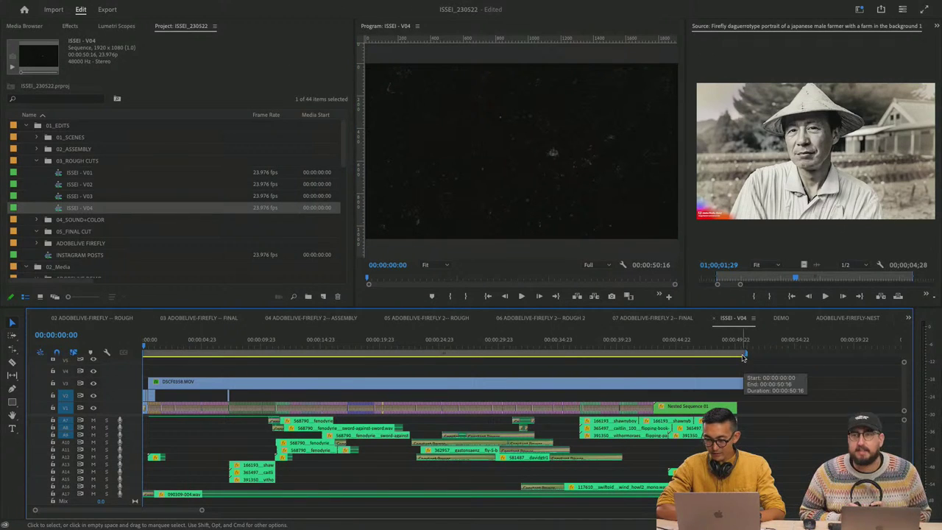
pyautogui.press('`')
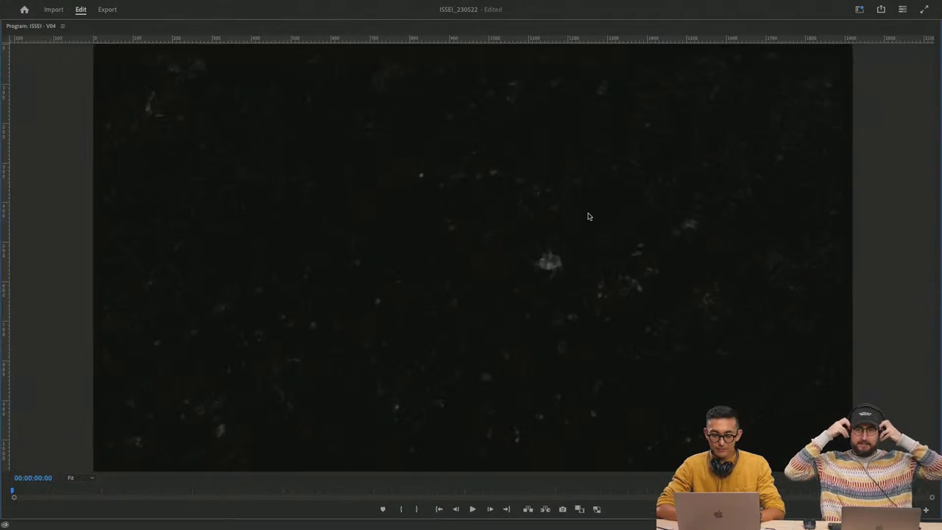